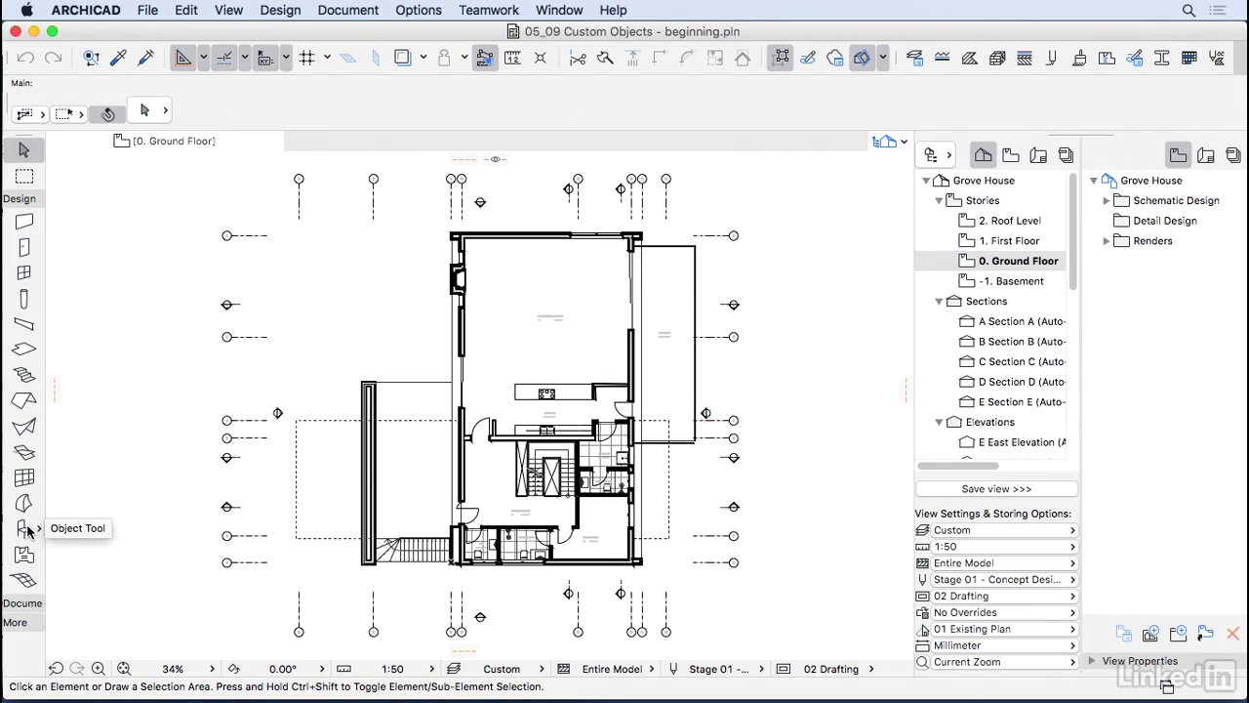
# Review the furniture objects available in the Object tool's default settings, leaving the settings unchanged
pyautogui.doubleClick(25, 528)
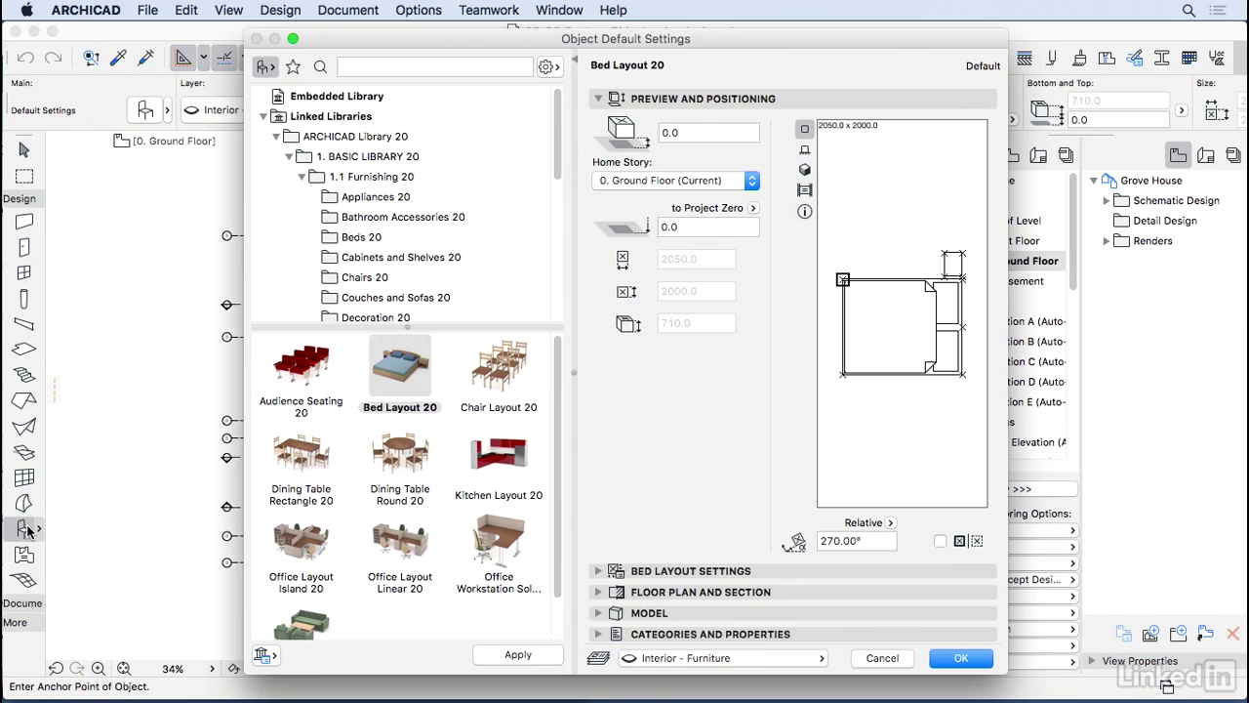
pyautogui.press('Escape')
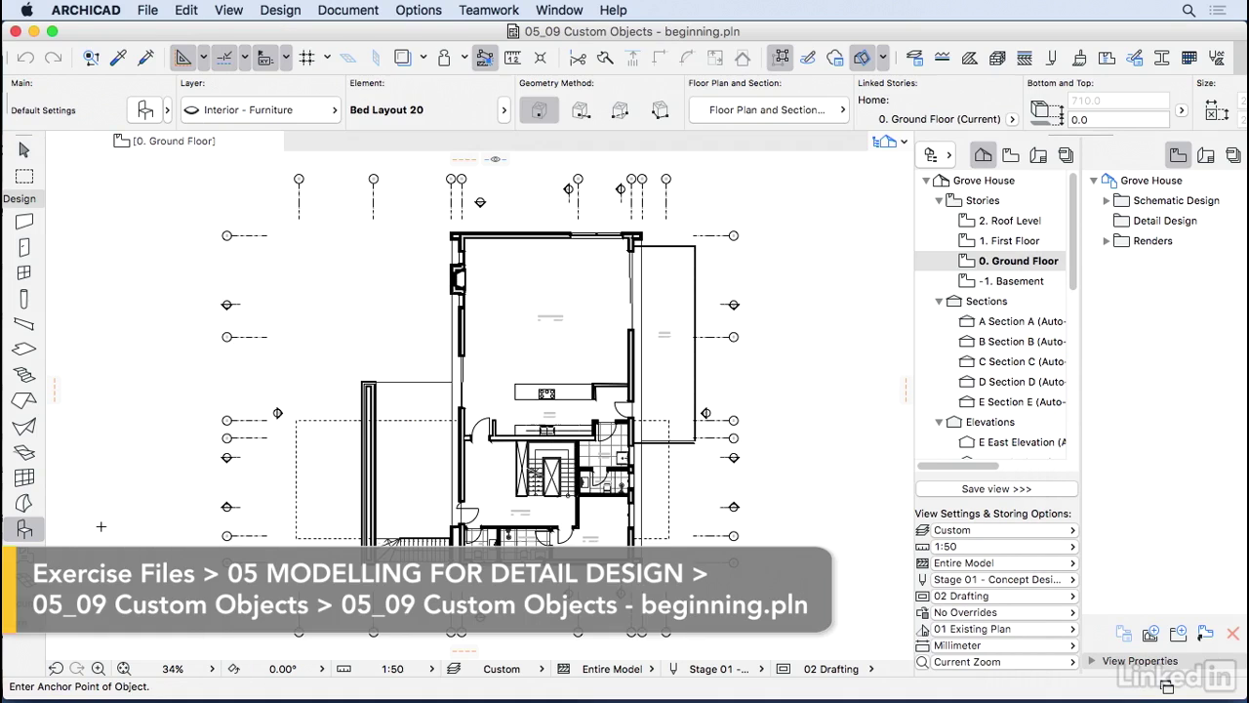
pyautogui.press('Escape')
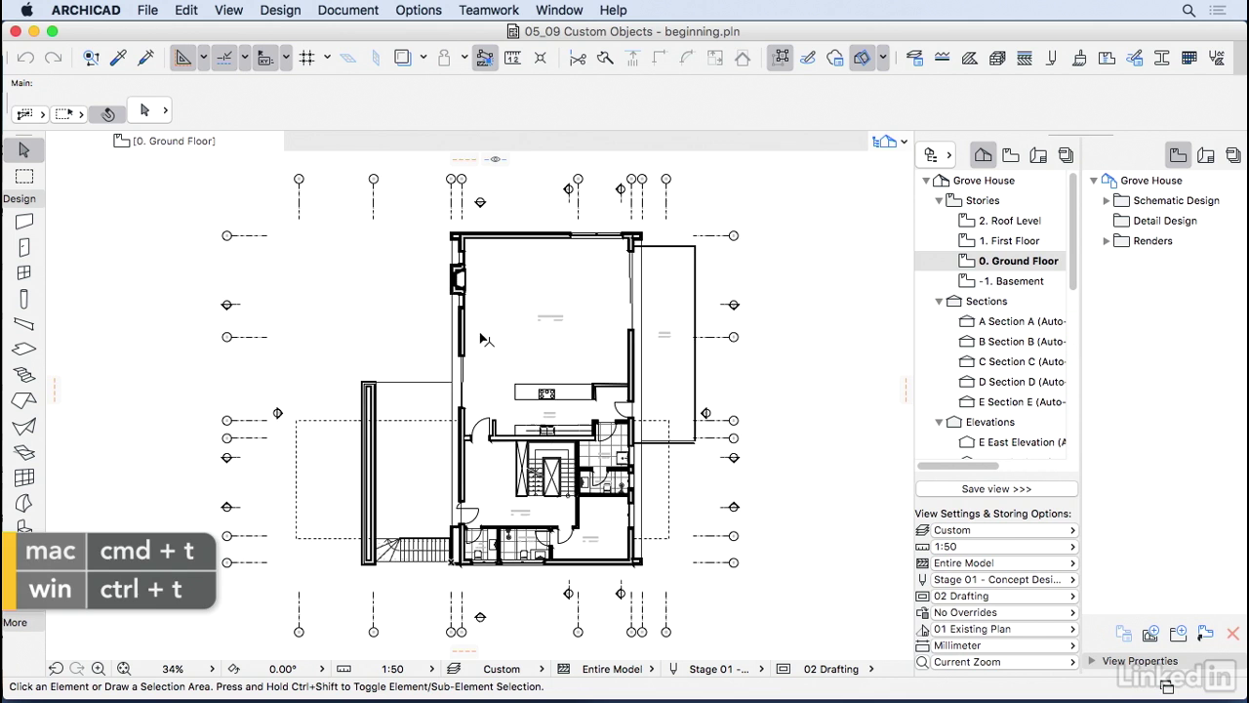
# Switch the ground floor plan's layer combination to 02 Drafting
pyautogui.scroll(2, 630, 179)
pyautogui.click(926, 530)
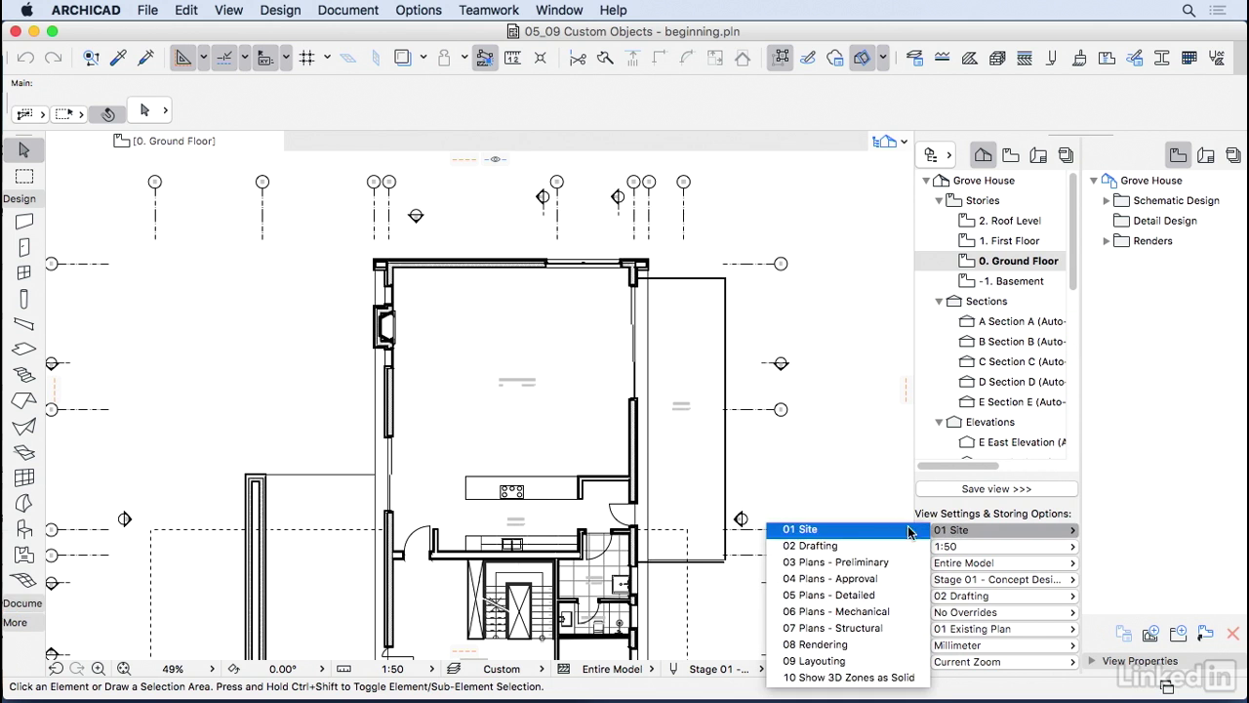
pyautogui.click(875, 545)
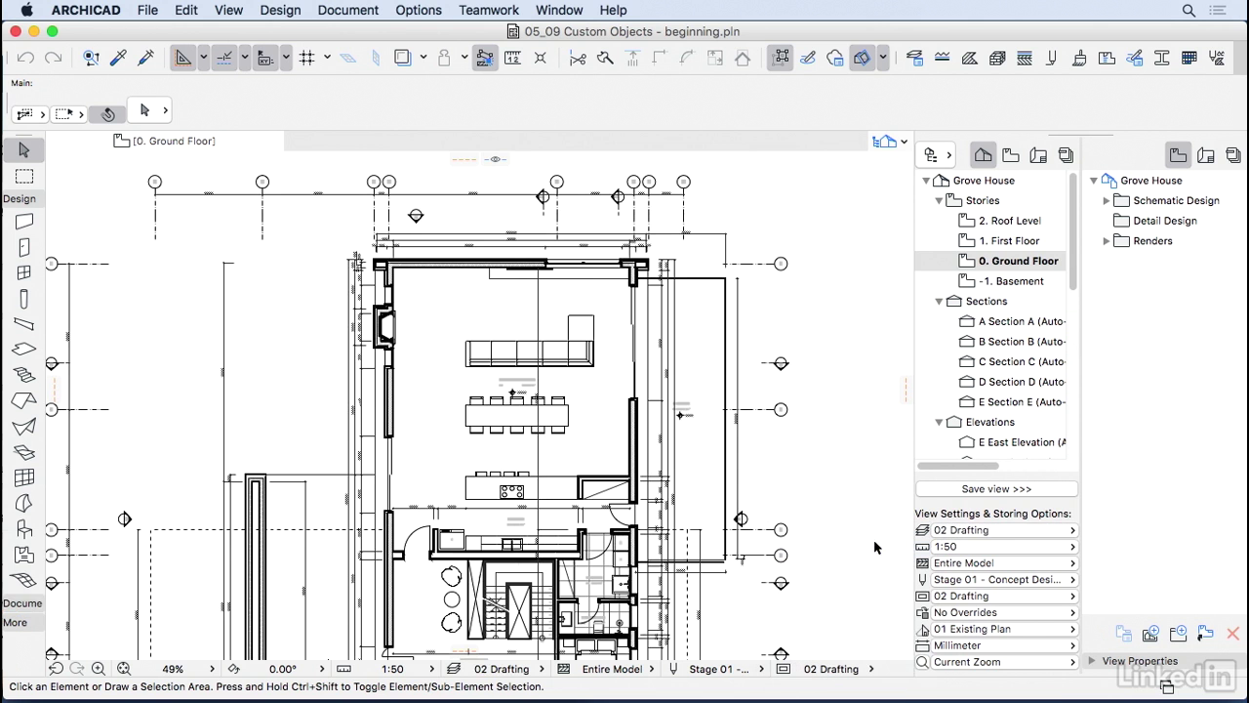
# Draw a marquee around the TV wall end of the Dinner / TV Room and show that area in 3D
pyautogui.scroll(4, 506, 248)
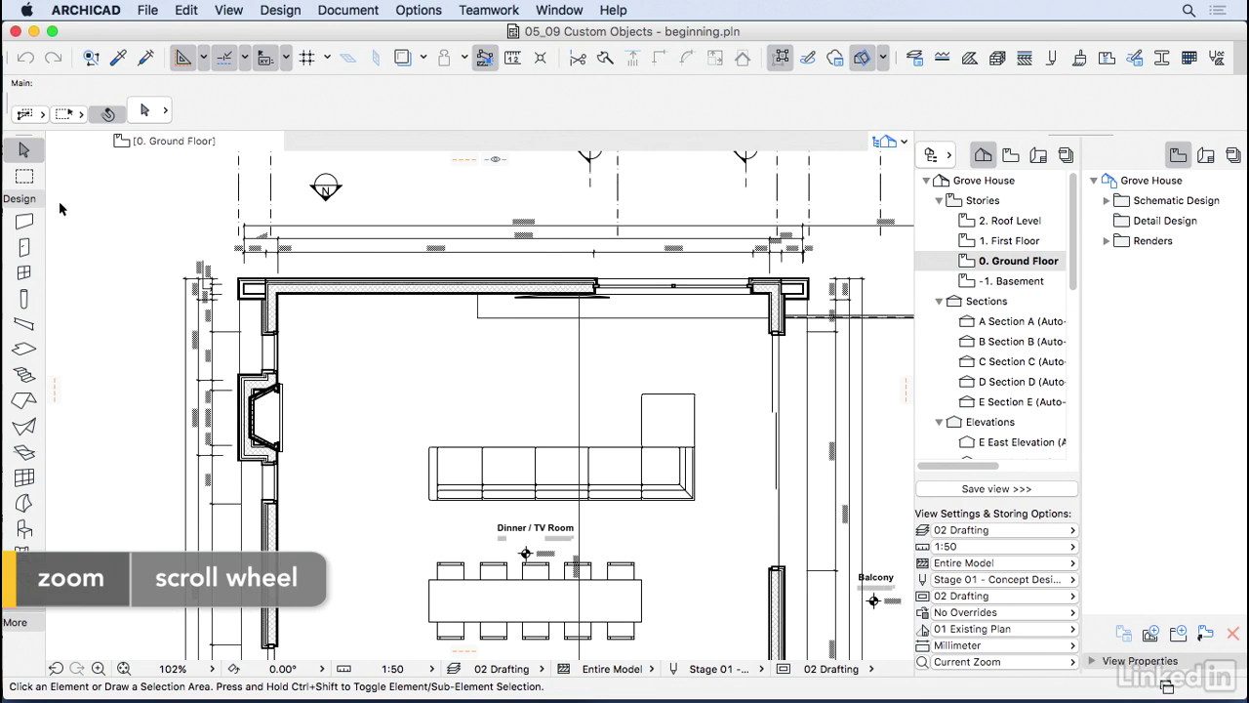
pyautogui.click(25, 176)
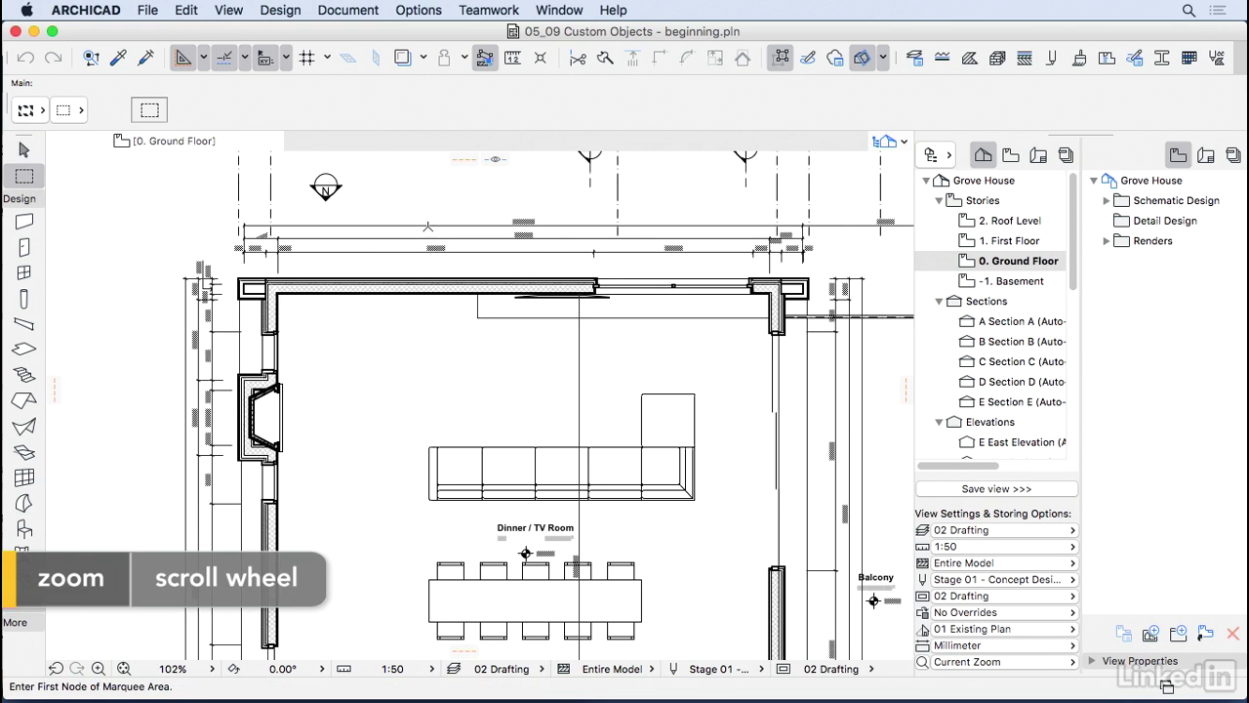
pyautogui.click(421, 207)
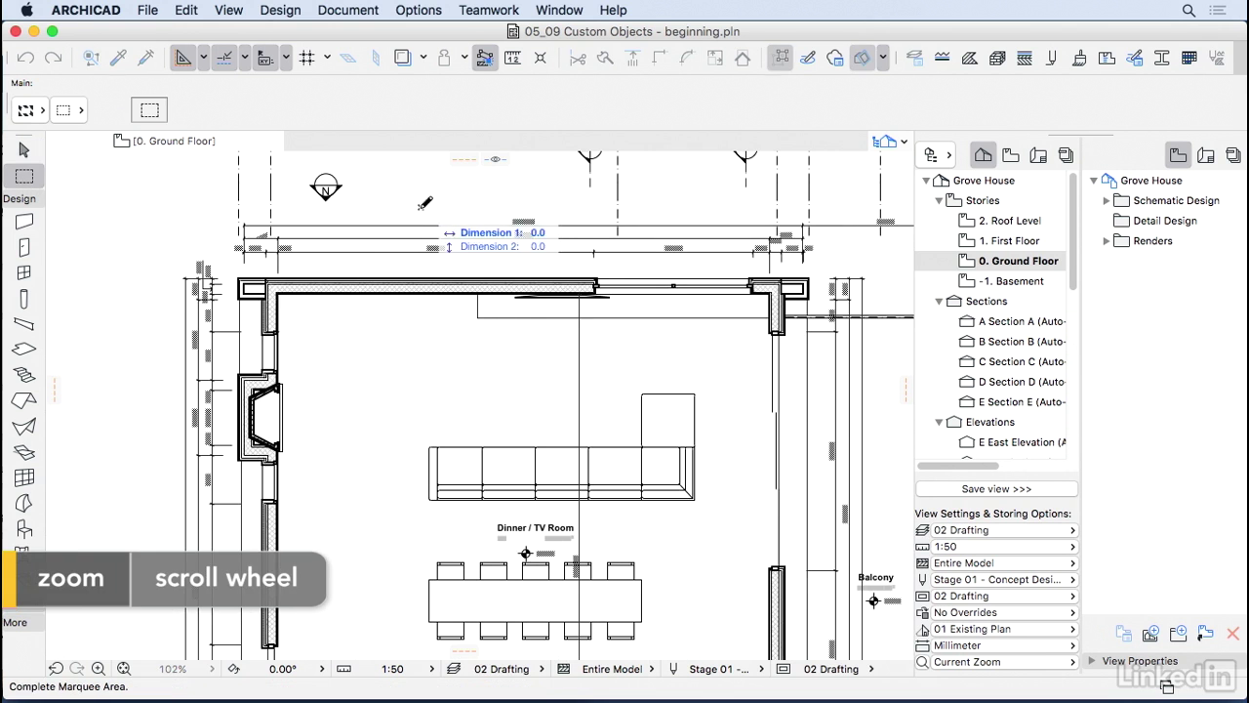
pyautogui.click(883, 379)
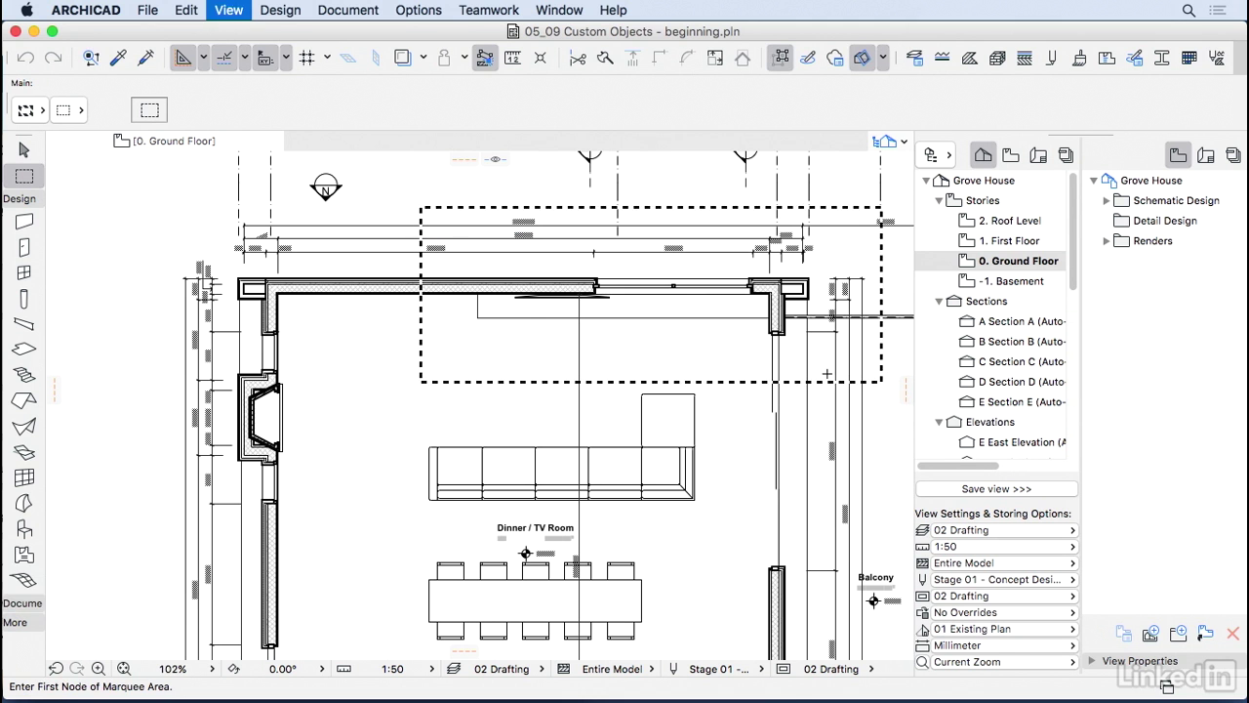
pyautogui.press('F5')
# Raise the flat panel TV vertically up the wall, clear of the shelf beneath it
pyautogui.moveTo(418, 478); pyautogui.dragTo(642, 398, button='middle')
pyautogui.scroll(10, 341, 518)
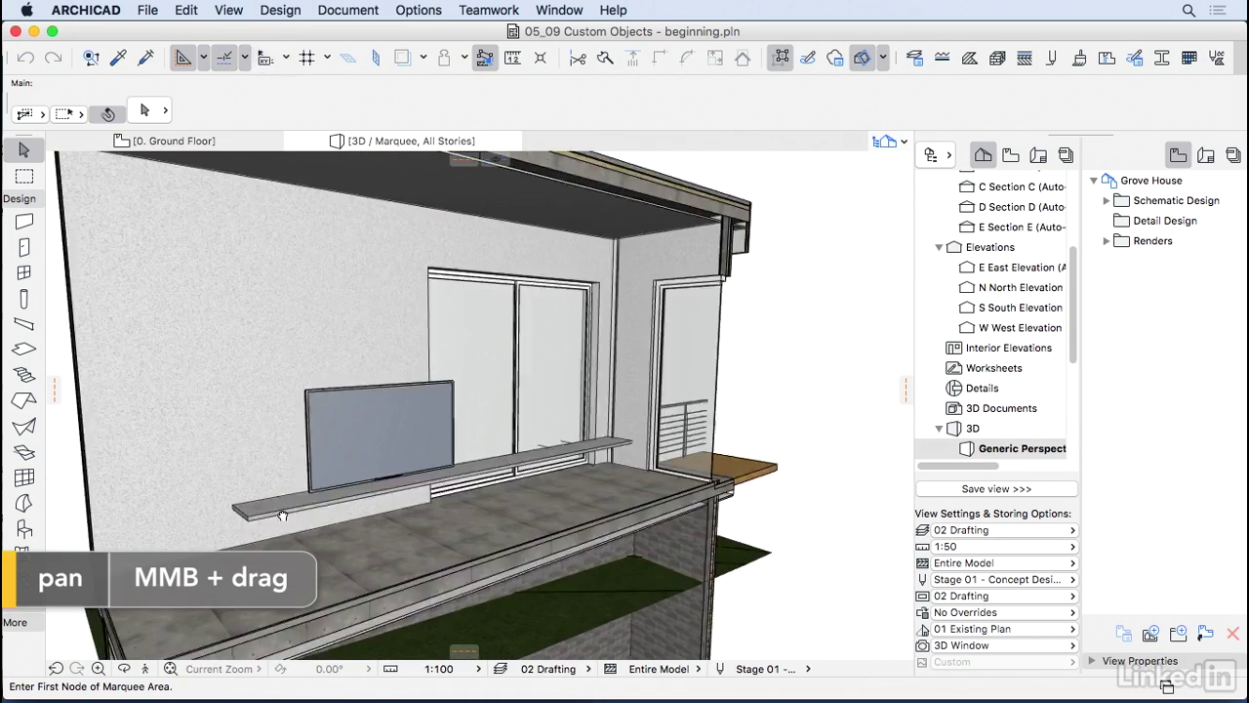
pyautogui.scroll(4, 352, 486)
pyautogui.click(383, 488)
pyautogui.press('super+d')
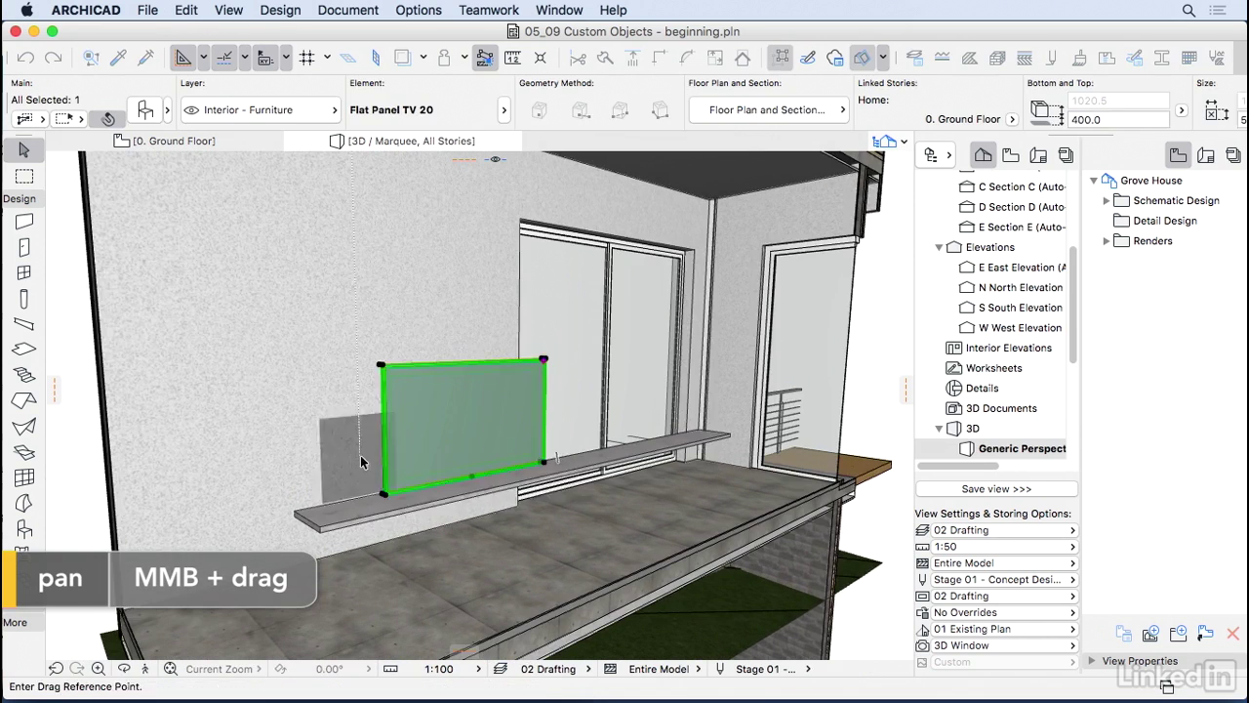
pyautogui.click(361, 455)
pyautogui.click(366, 427)
pyautogui.press('Escape')
# Change the structure of the shelf slab below the TV to Plywood
pyautogui.scroll(3, 327, 503)
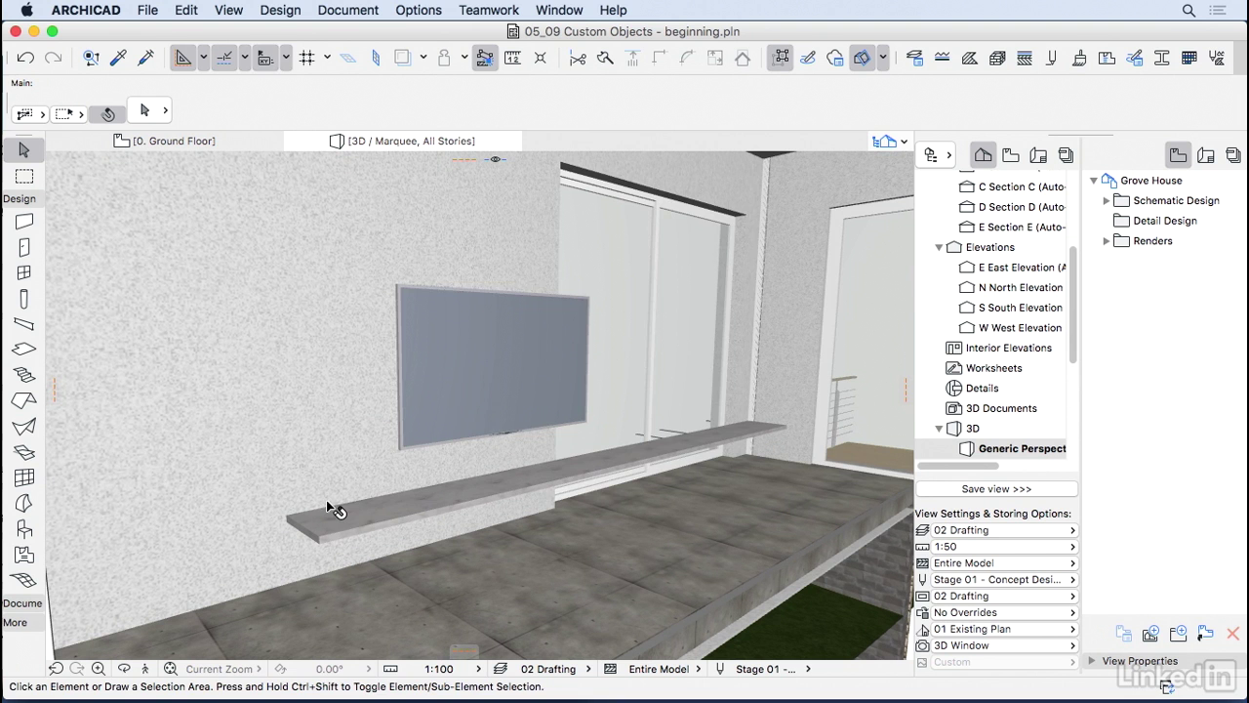
pyautogui.click(398, 525)
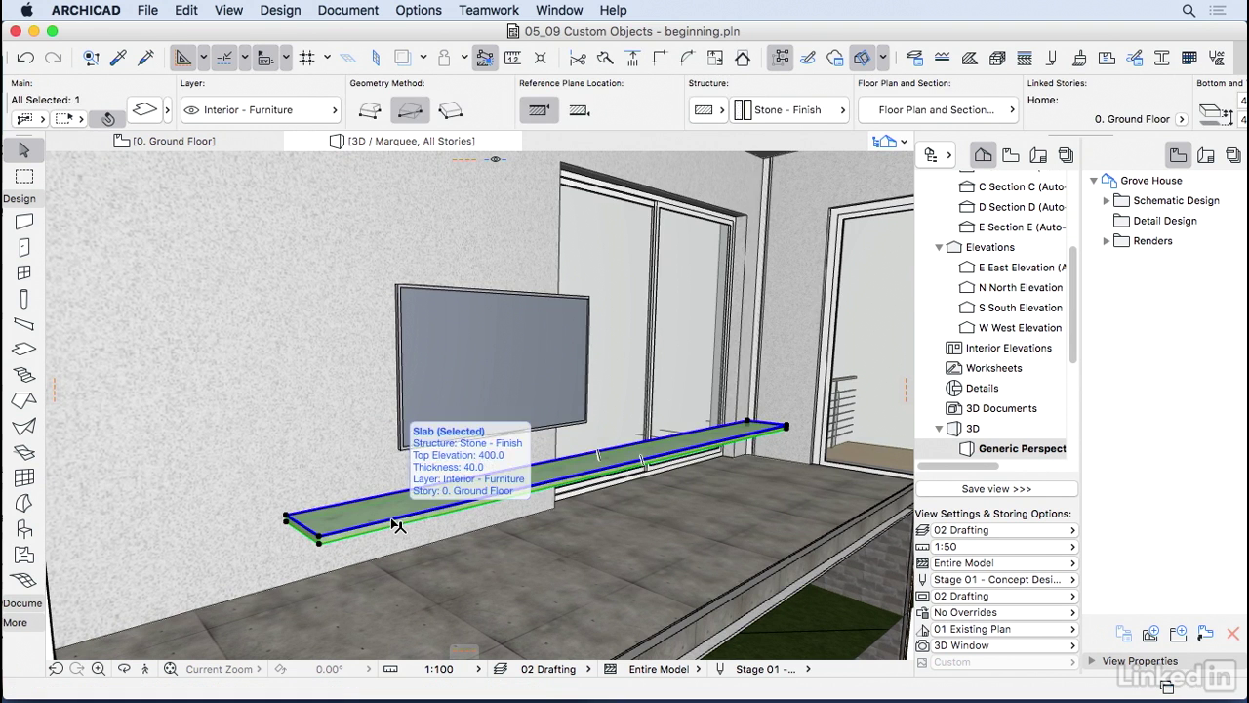
pyautogui.click(781, 111)
pyautogui.click(660, 162)
# Place a copy of the plywood shelf directly below the original, resting on the floor
pyautogui.scroll(2, 318, 562)
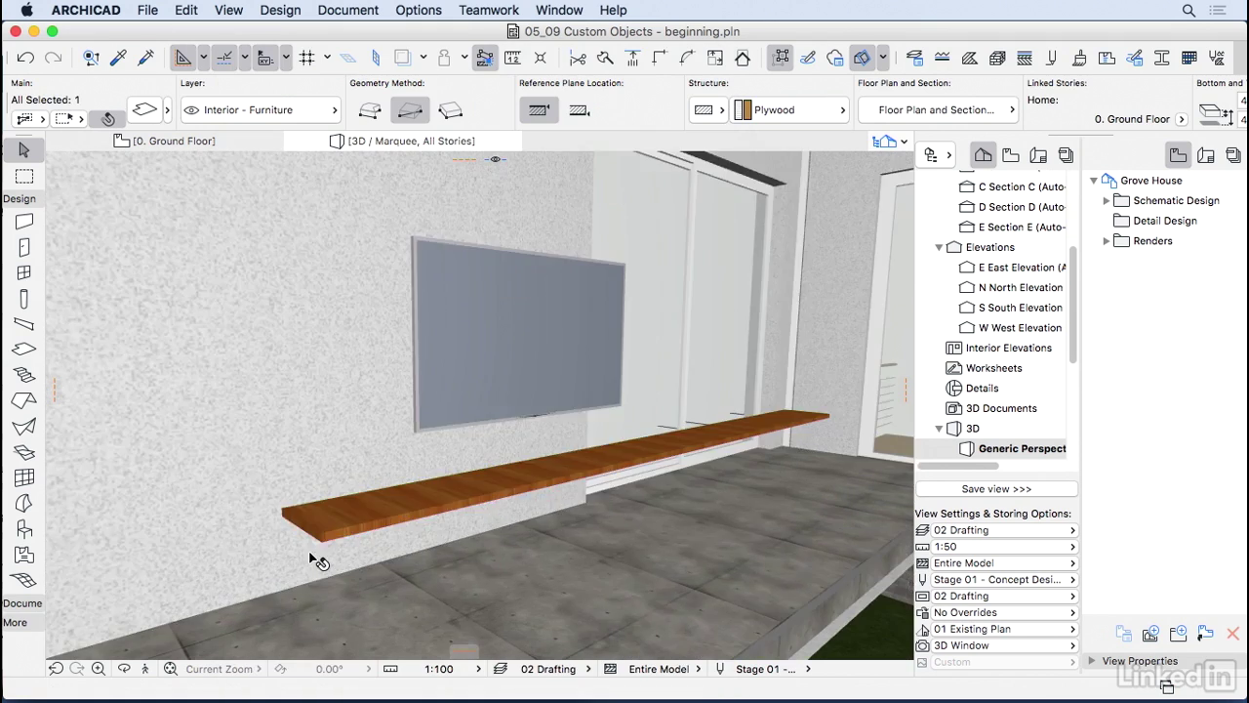
pyautogui.scroll(-3, 318, 562)
pyautogui.press('super+d')
pyautogui.click(405, 459)
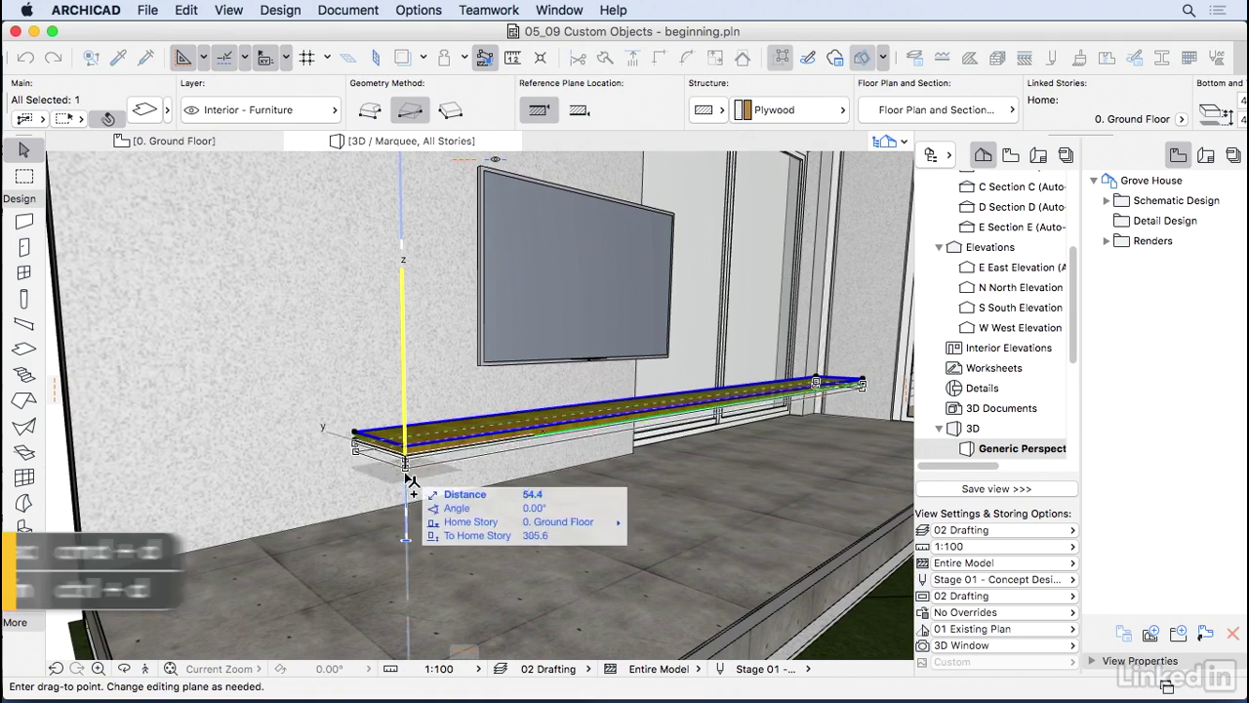
pyautogui.click(407, 536)
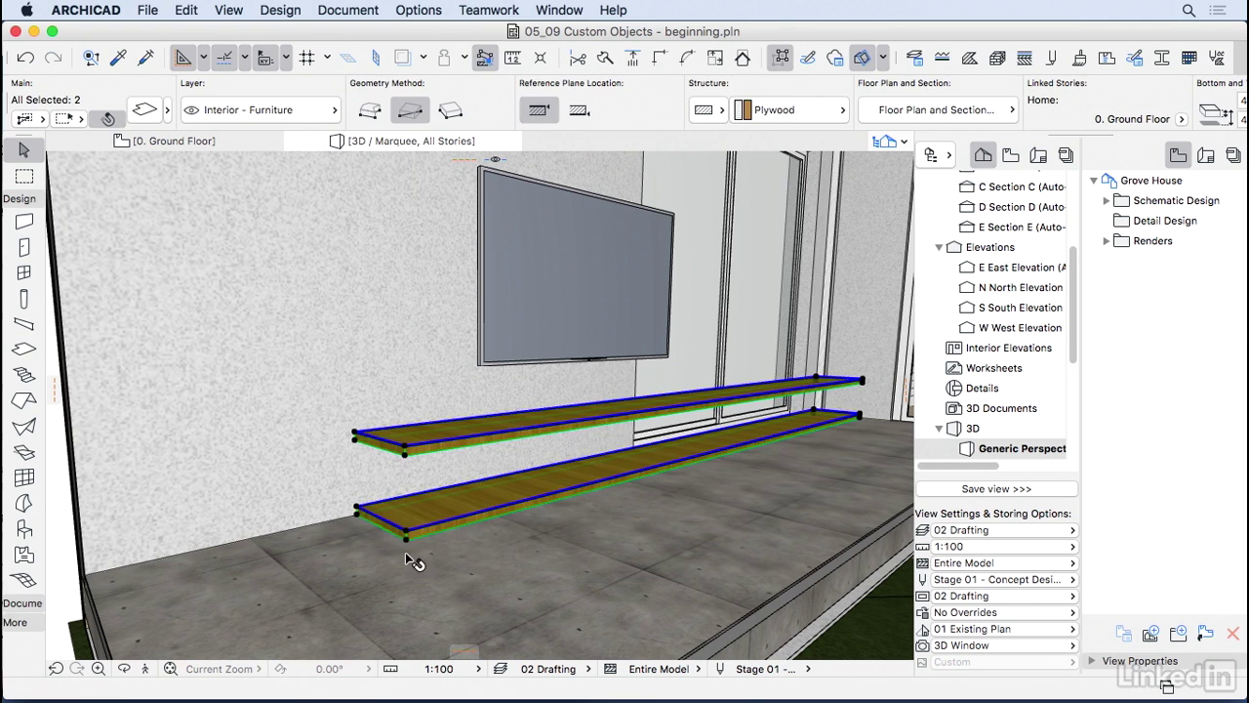
pyautogui.press('Escape')
# Raise the lower shelf vertically by 40 mm off the floor
pyautogui.click(418, 527)
pyautogui.press('super+d')
pyautogui.click(406, 536)
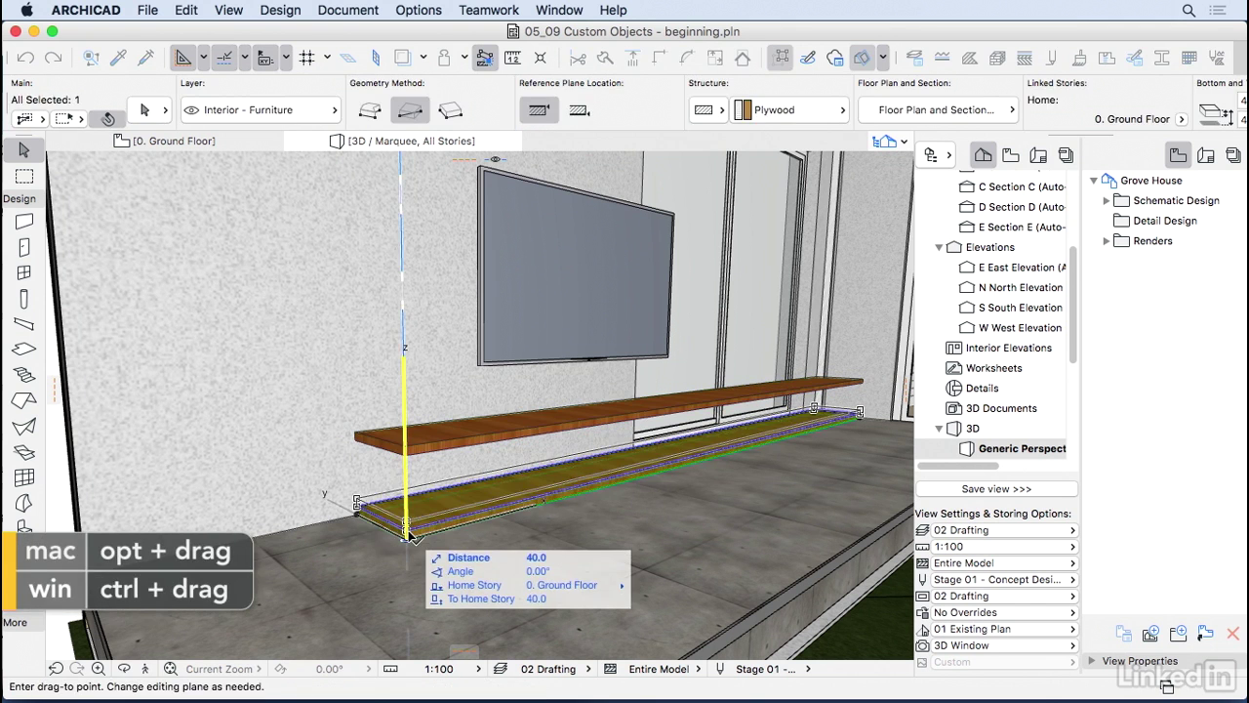
pyautogui.click(408, 532)
pyautogui.press('Escape')
# Set the Wall tool defaults to a basic Plywood structure with a 40 mm thickness
pyautogui.scroll(3, 418, 523)
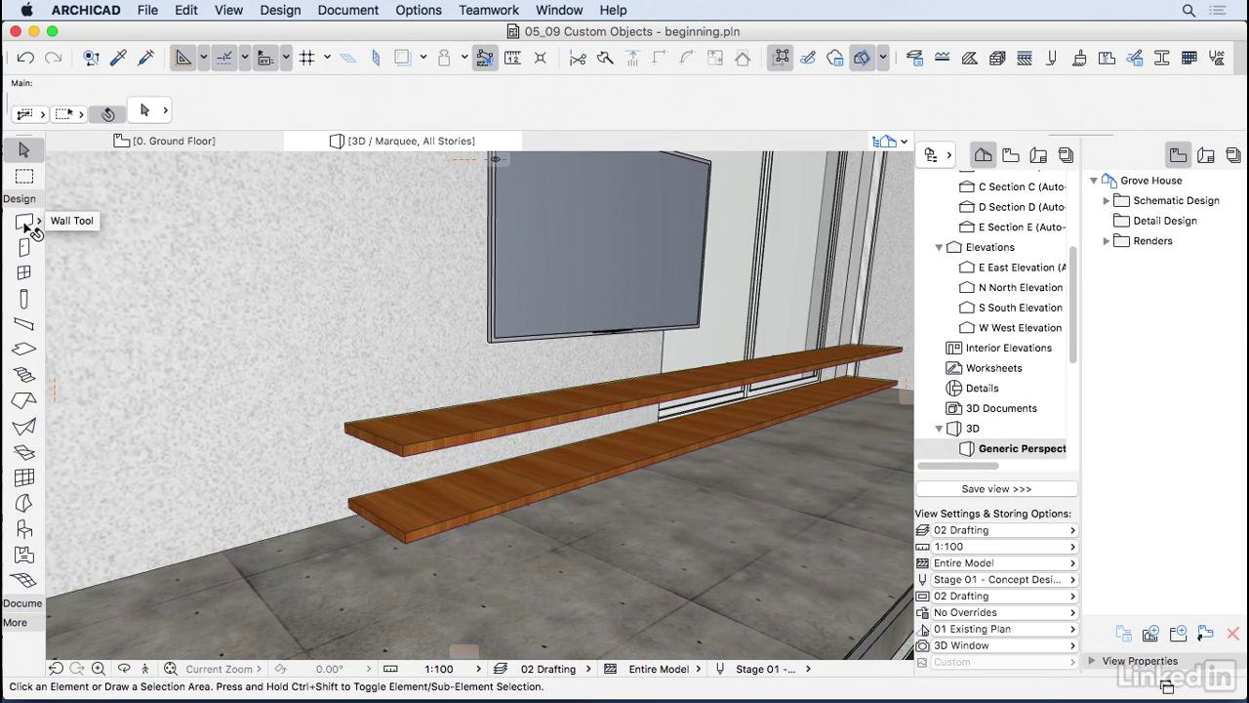
pyautogui.doubleClick(25, 225)
pyautogui.click(630, 164)
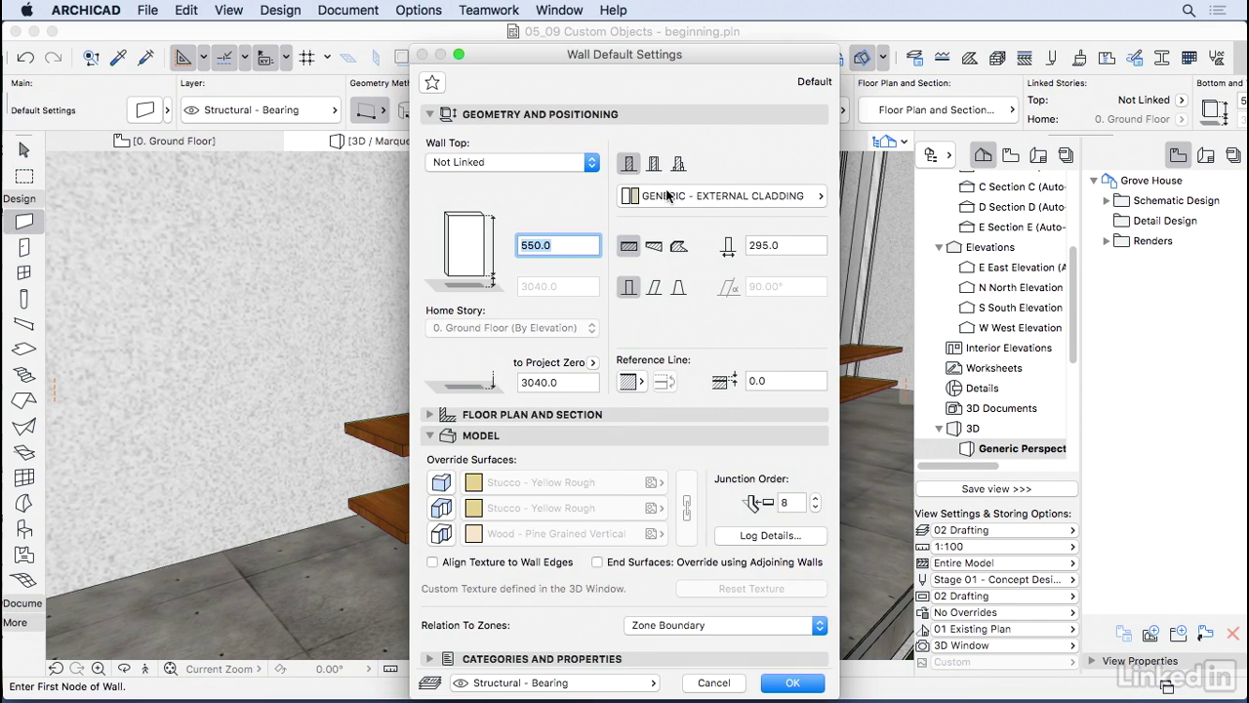
pyautogui.click(673, 195)
pyautogui.click(536, 176)
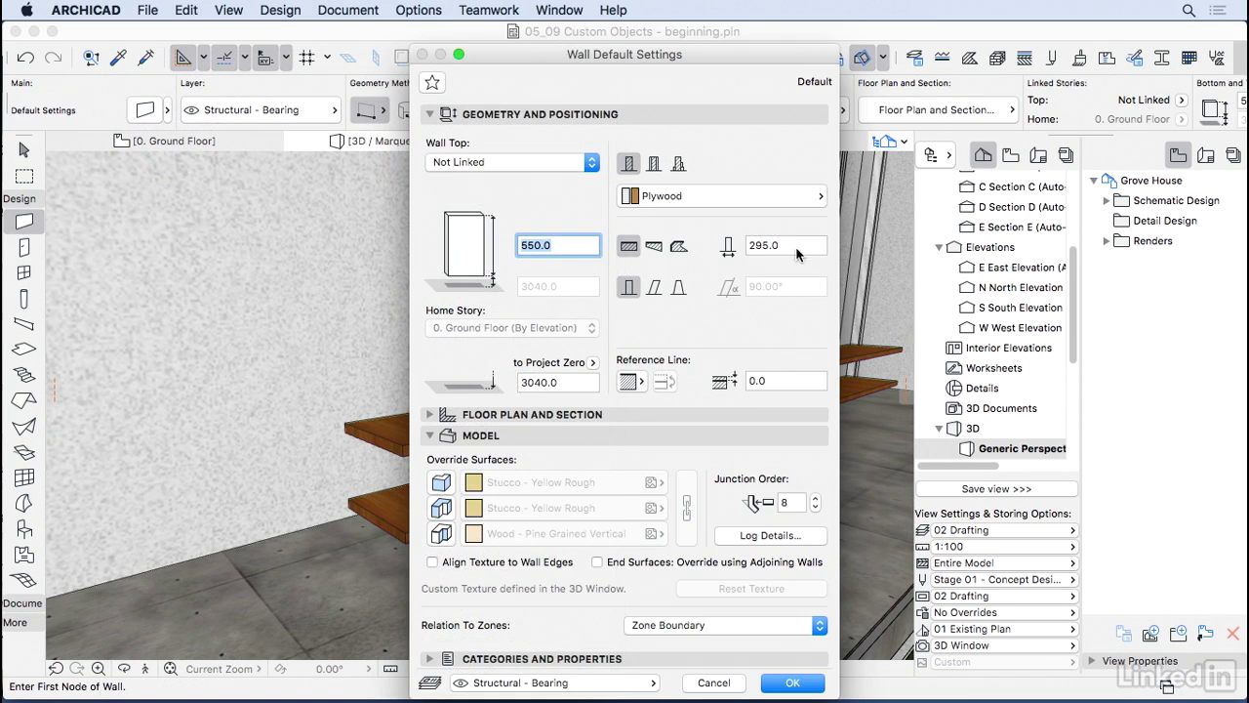
pyautogui.click(796, 244)
pyautogui.write('40')
pyautogui.press('Return')
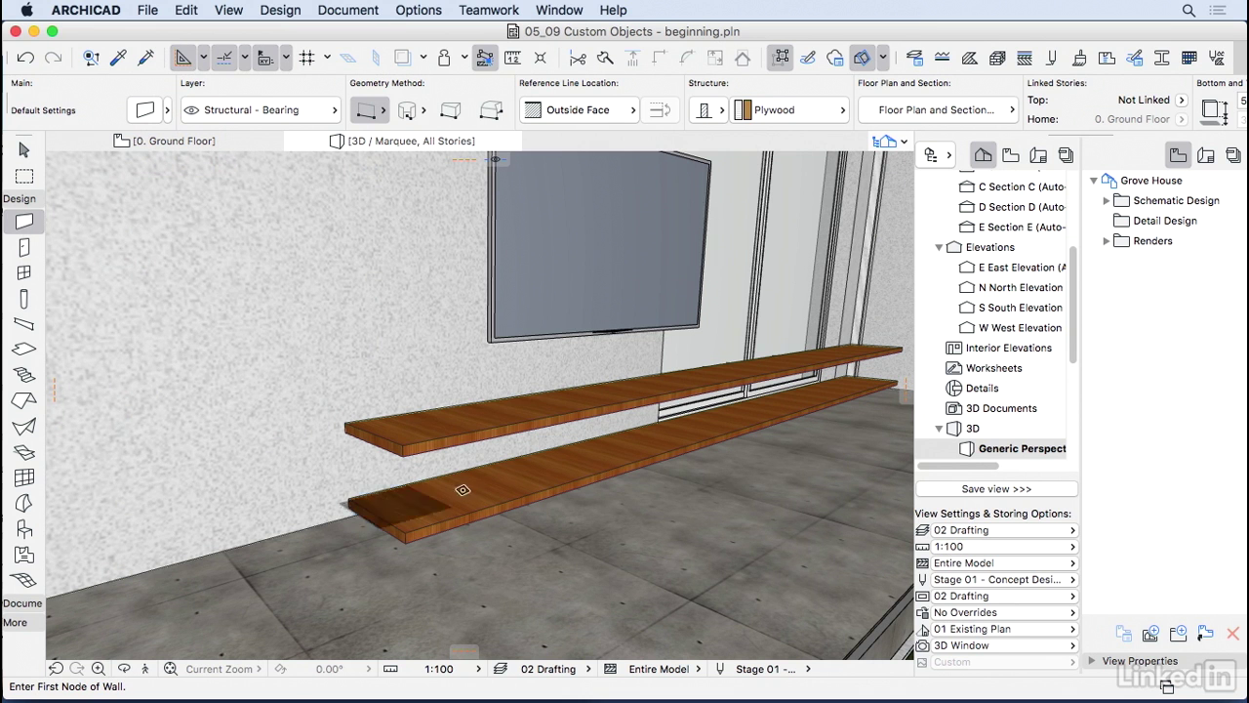
# Move both plywood shelves together 50 mm away from the wall behind them
pyautogui.keyDown('shift'); pyautogui.click(572, 474); pyautogui.keyUp('shift')
pyautogui.keyDown('shift'); pyautogui.click(561, 418); pyautogui.keyUp('shift')
pyautogui.press('super+d')
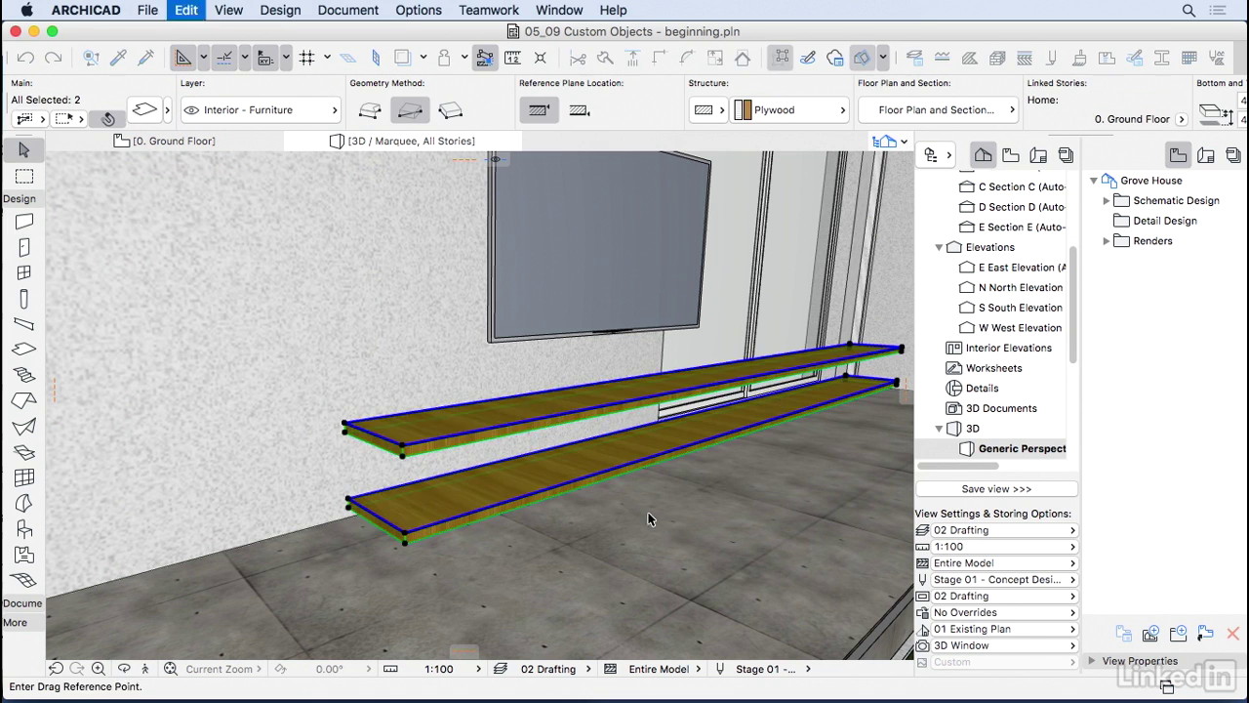
pyautogui.click(646, 510)
pyautogui.press('Tab')
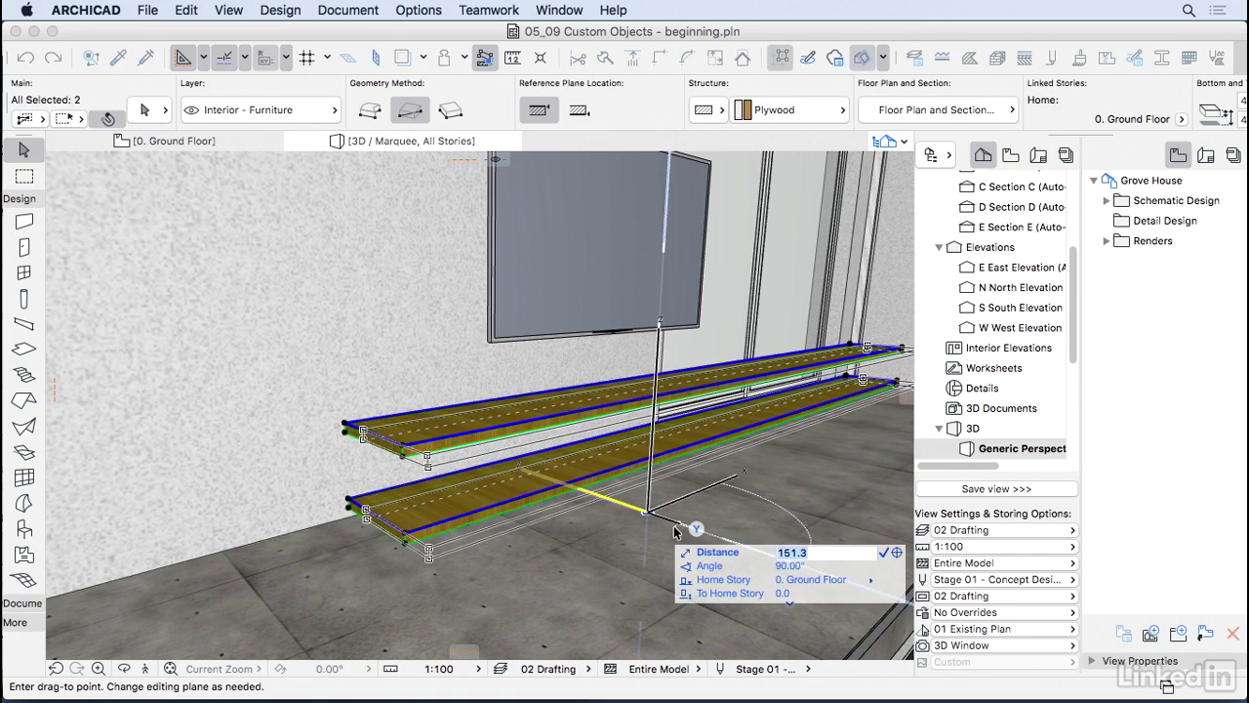
pyautogui.write('50')
pyautogui.press('Return')
# Move both plywood shelves 50 mm along the wall, away from the glazed sliding door
pyautogui.press('super+d')
pyautogui.click(716, 477)
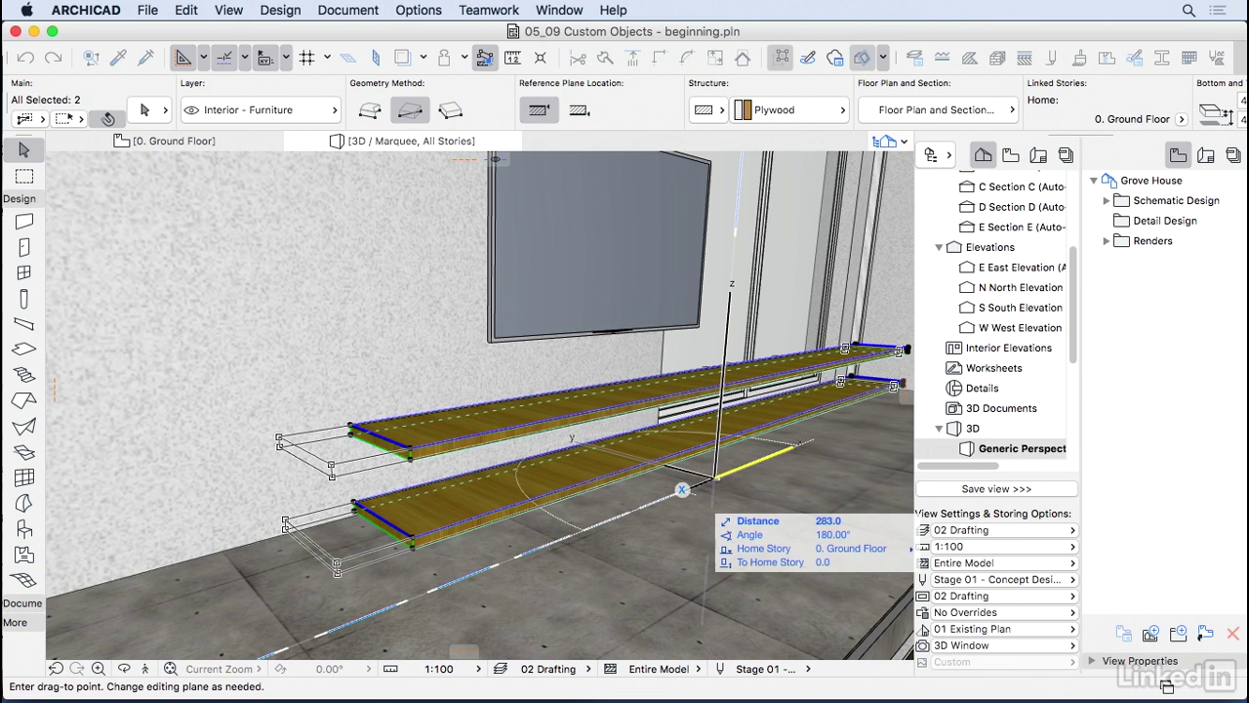
pyautogui.press('Tab')
pyautogui.write('50')
pyautogui.press('Return')
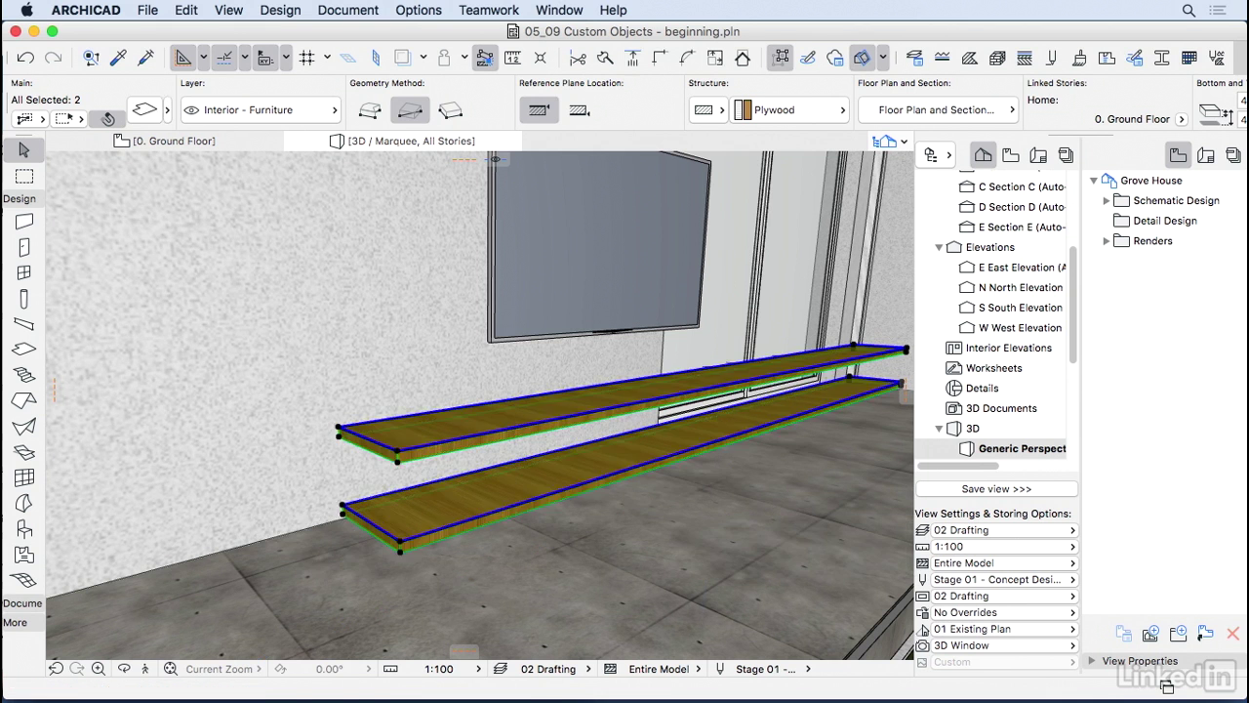
pyautogui.press('Escape')
# Draw a plywood wall panel across the lower shelf's near end and lower its top to the upper shelf's underside
pyautogui.click(24, 222)
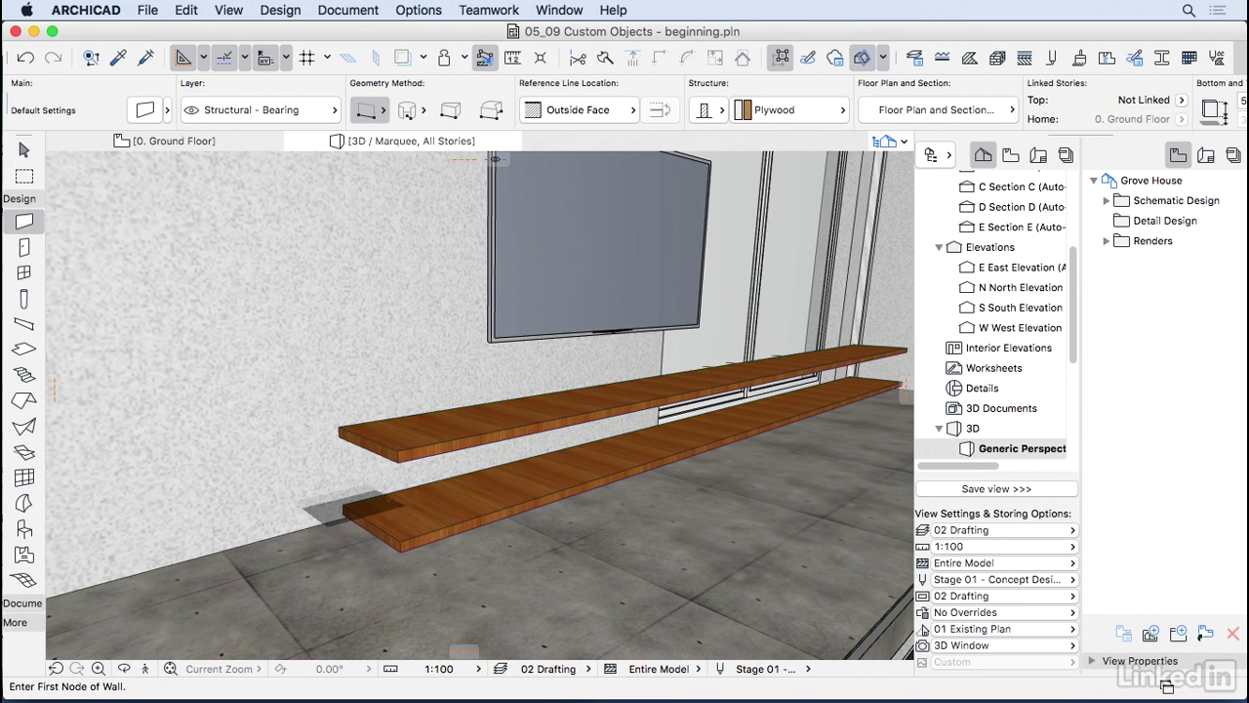
pyautogui.click(342, 504)
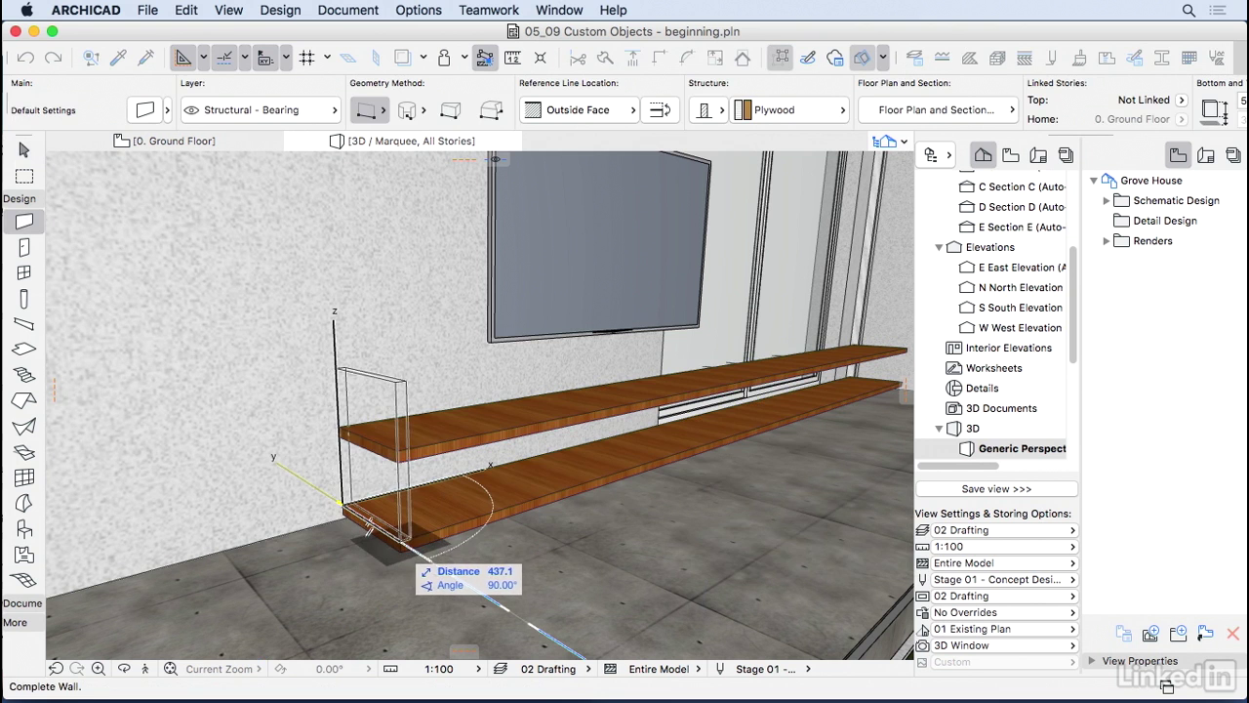
pyautogui.click(369, 527)
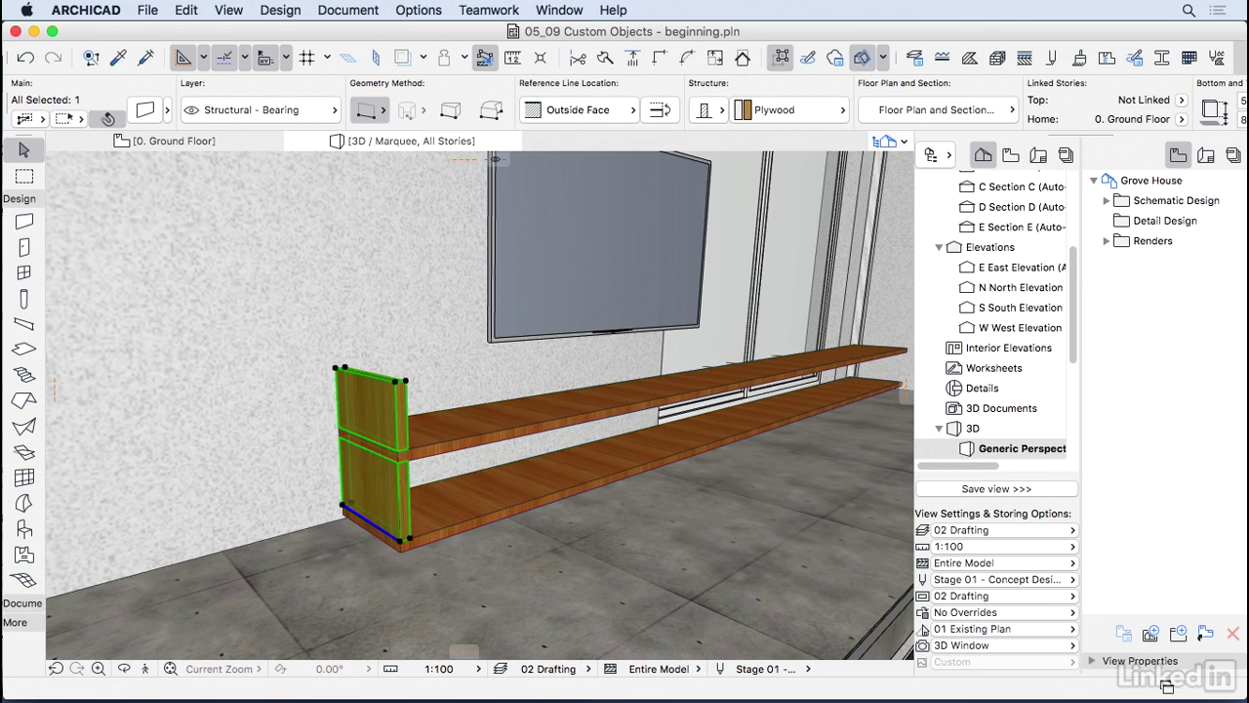
pyautogui.click(395, 381)
pyautogui.click(502, 319)
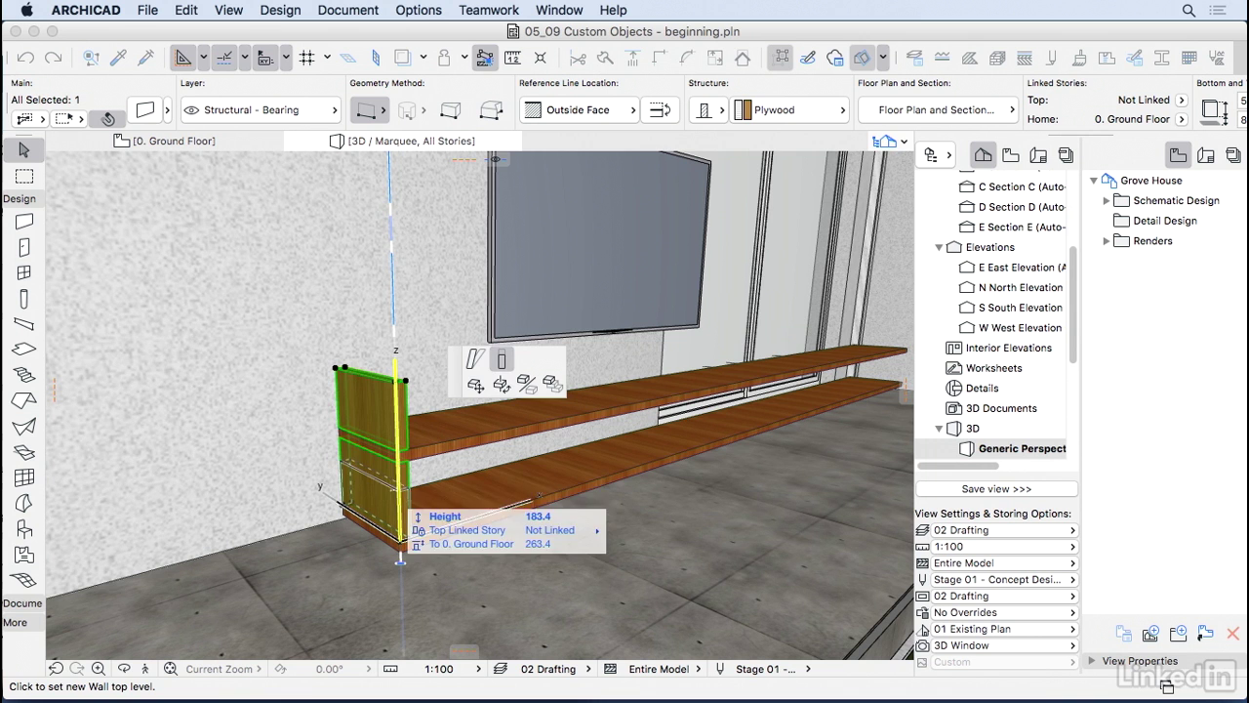
pyautogui.click(401, 459)
# Place a copy of the end panel between the two shelves at the middle of their length
pyautogui.press('o')
pyautogui.moveTo(401, 464); pyautogui.dragTo(283, 488)
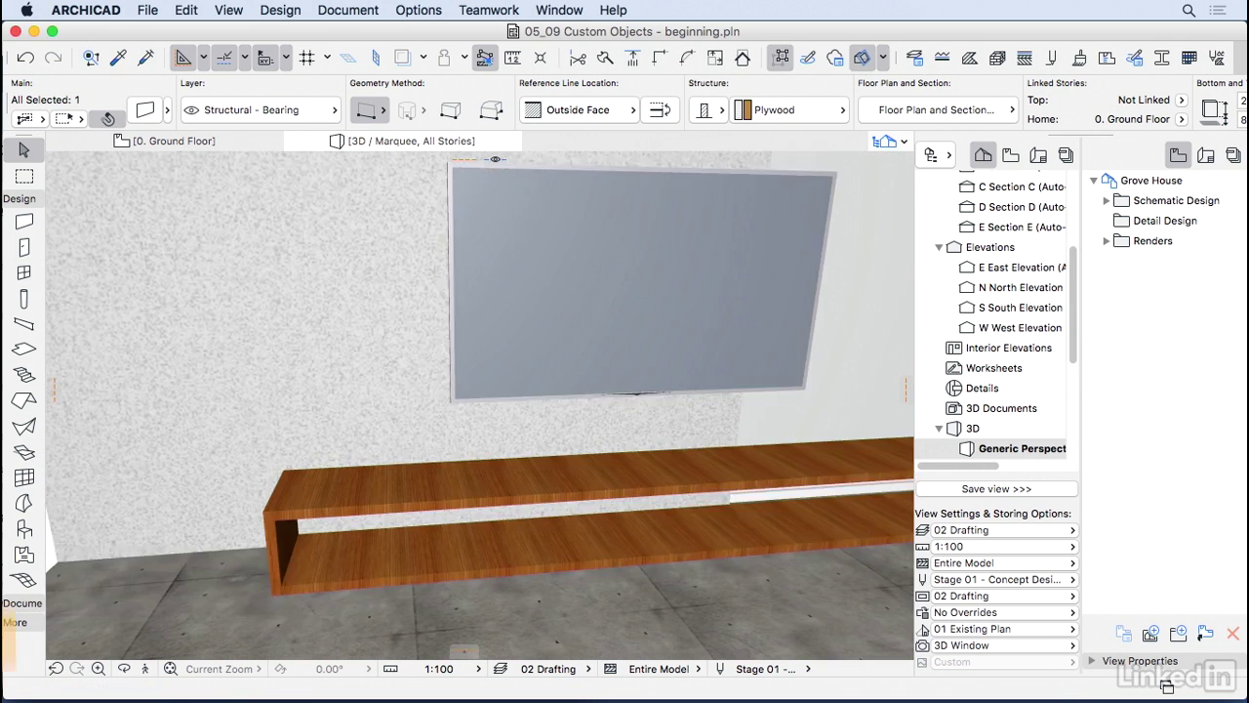
pyautogui.press('super+shift+d')
pyautogui.click(280, 586)
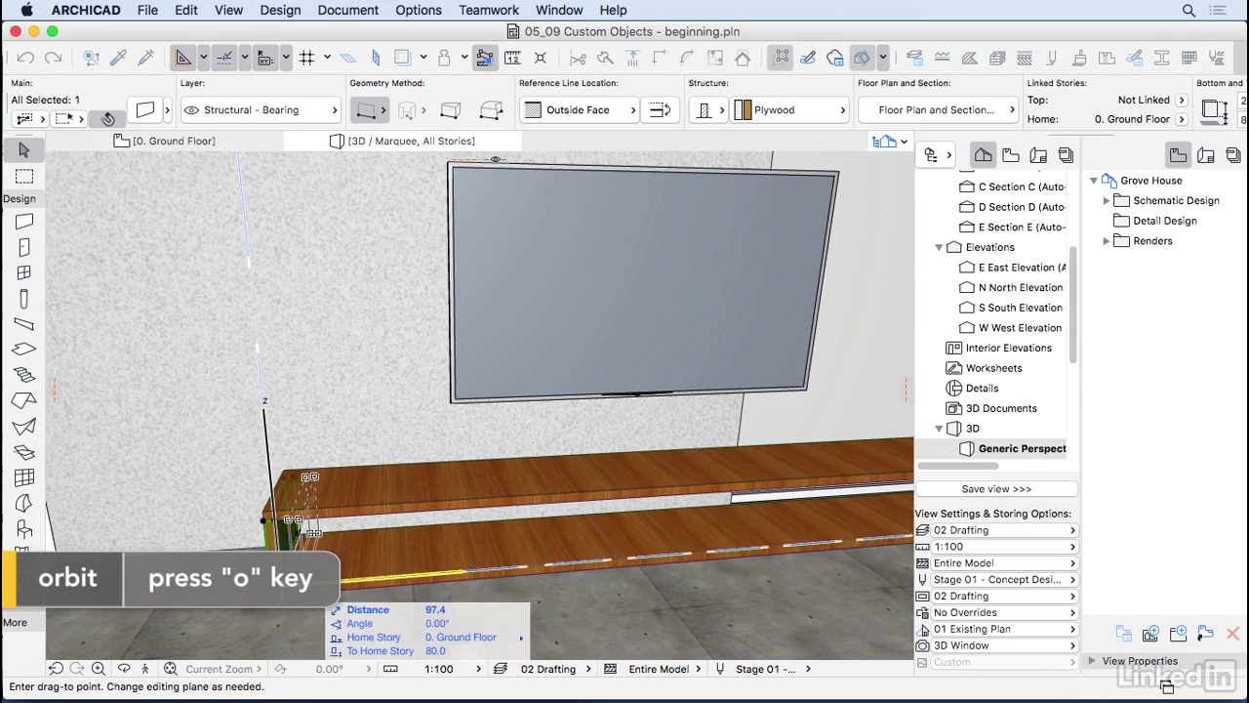
pyautogui.press('o')
pyautogui.moveTo(494, 576); pyautogui.dragTo(380, 615)
pyautogui.moveTo(410, 430); pyautogui.dragTo(586, 439)
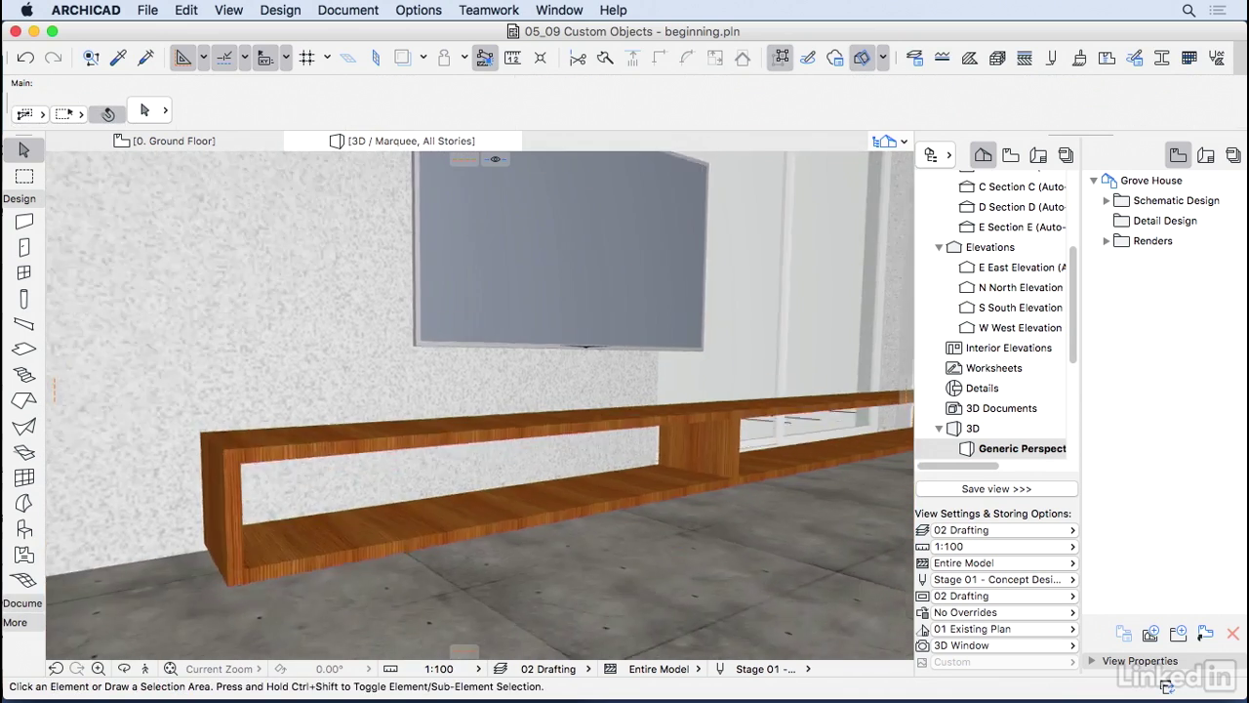
# Draw a 2170 mm plywood front panel along the lower shelf's front edge from the end panel to the middle panel
pyautogui.keyDown('alt'); pyautogui.click(234, 576); pyautogui.keyUp('alt')
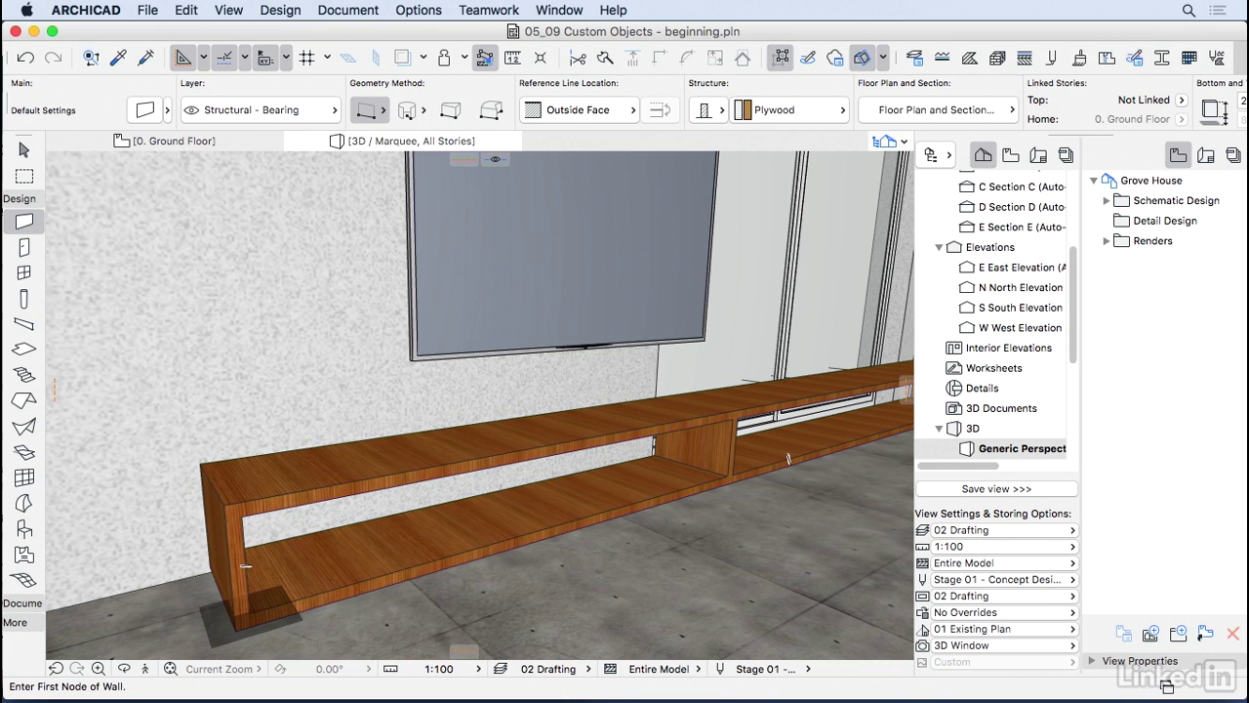
pyautogui.click(251, 612)
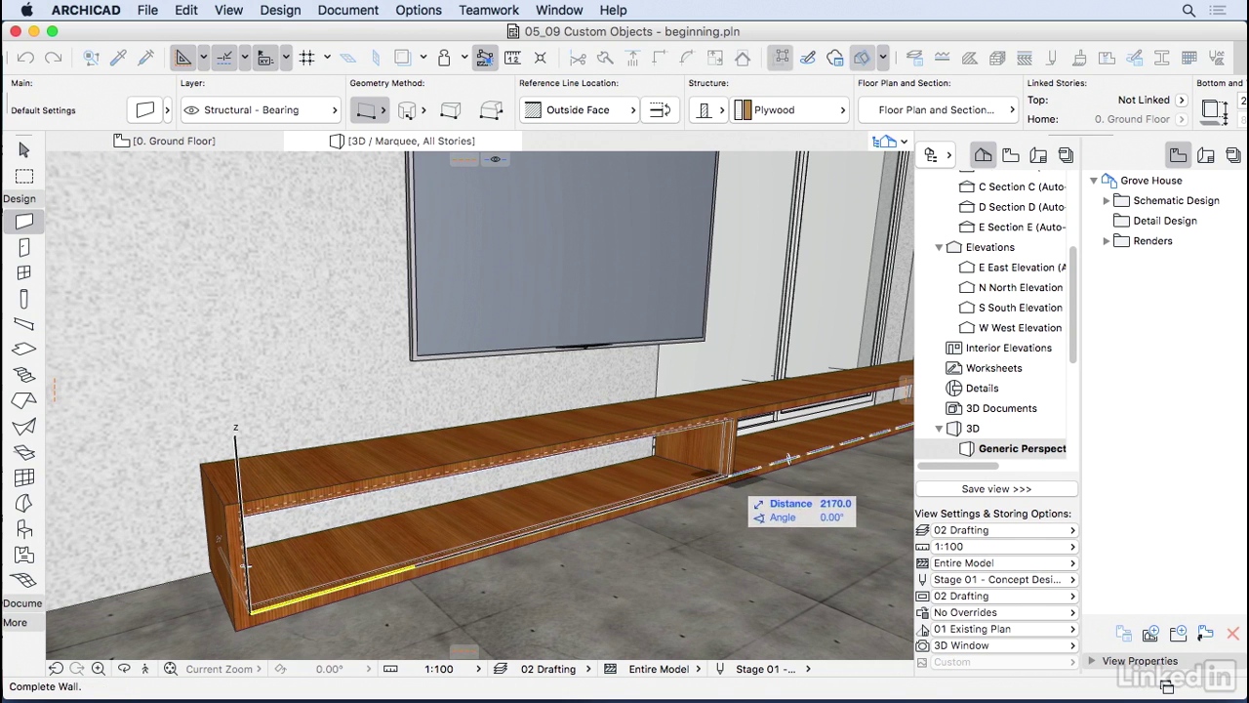
pyautogui.click(730, 475)
# Move the plywood front panel 50 mm inward from the cabinet's front edge
pyautogui.press('super+d')
pyautogui.click(718, 582)
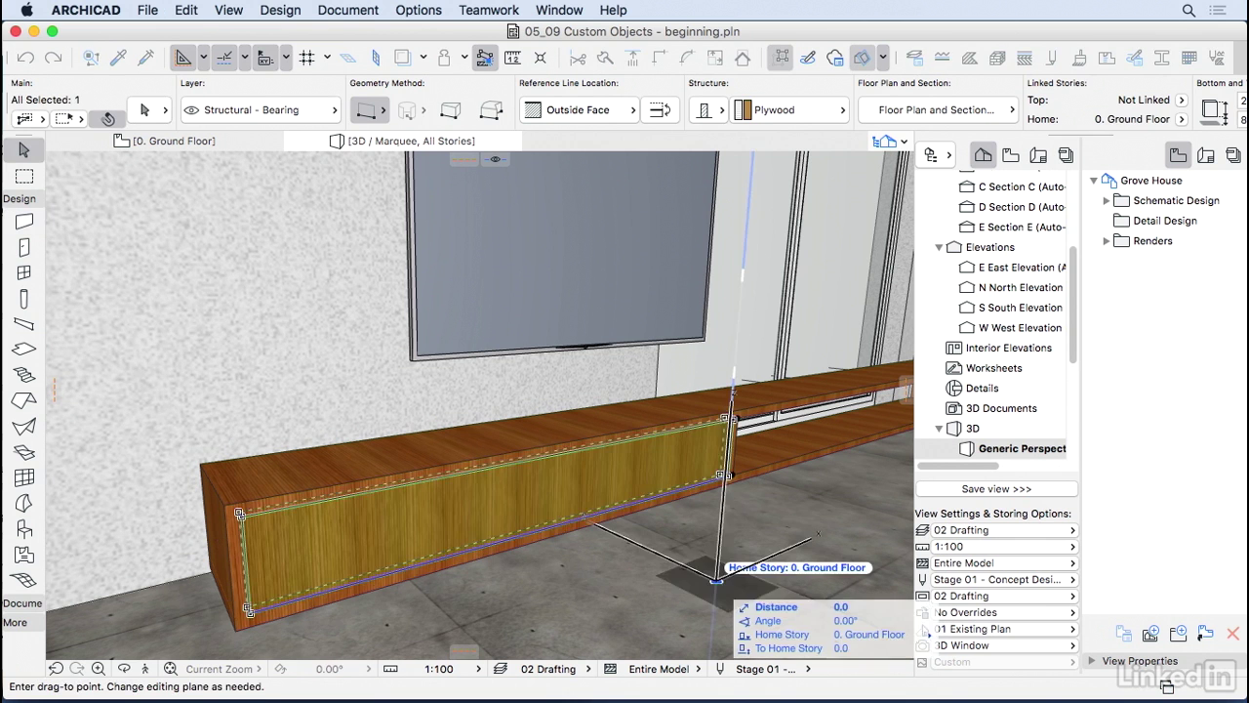
pyautogui.press('Tab')
pyautogui.write('10')
pyautogui.press('Return')
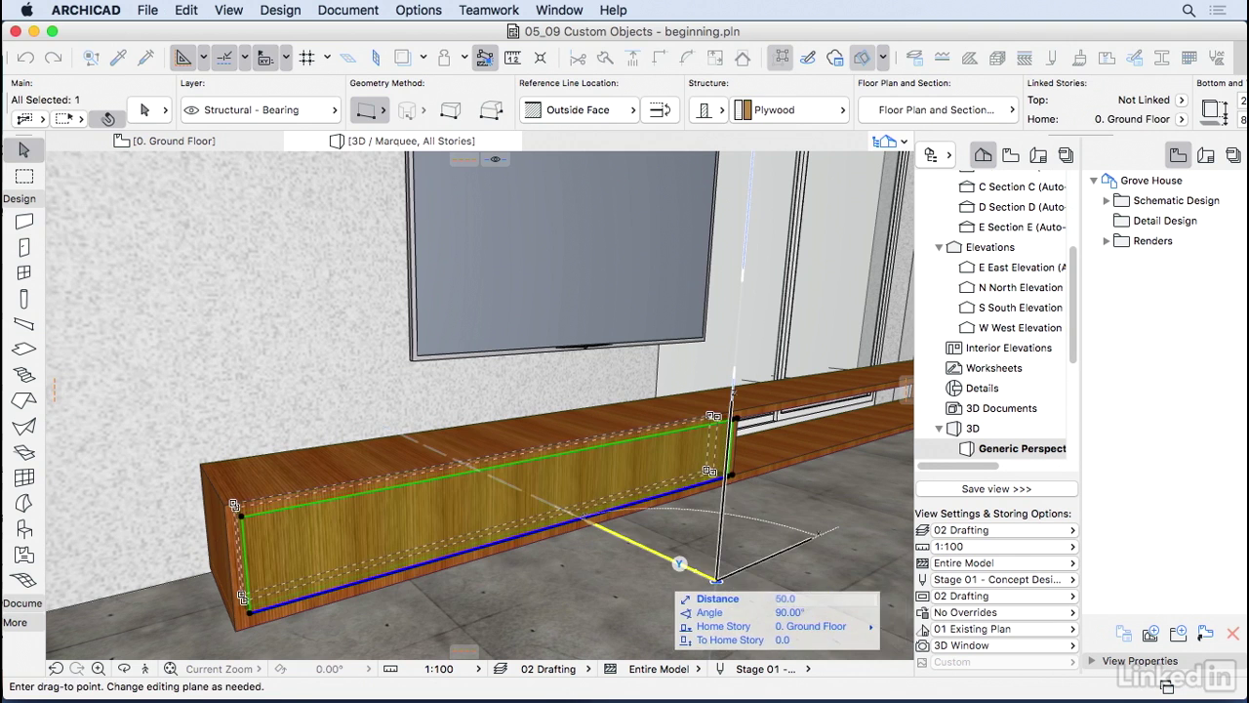
pyautogui.press('Escape')
pyautogui.scroll(-3, 708, 459)
pyautogui.keyDown('shift'); pyautogui.moveTo(708, 459); pyautogui.dragTo(596, 464, button='middle'); pyautogui.keyUp('shift')
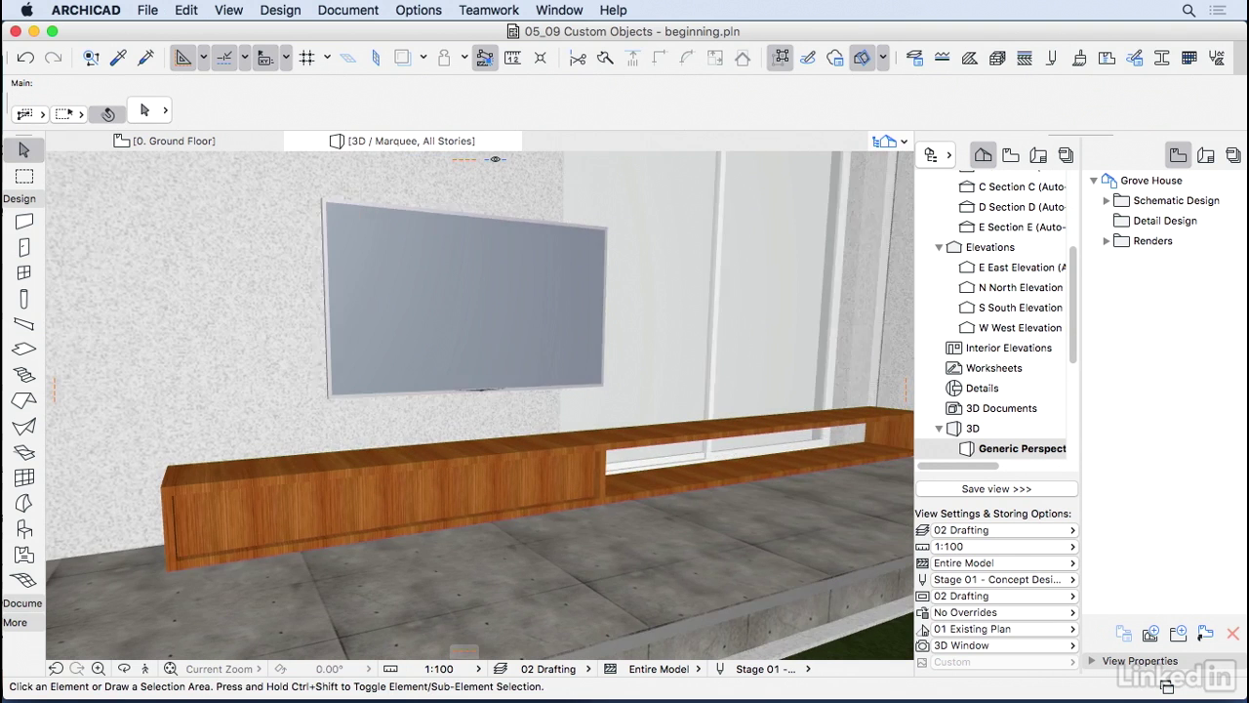
# Save the two shelves and four plywood panels of the cabinet as an object named TV Rack in the Embedded Library
pyautogui.click(670, 493)
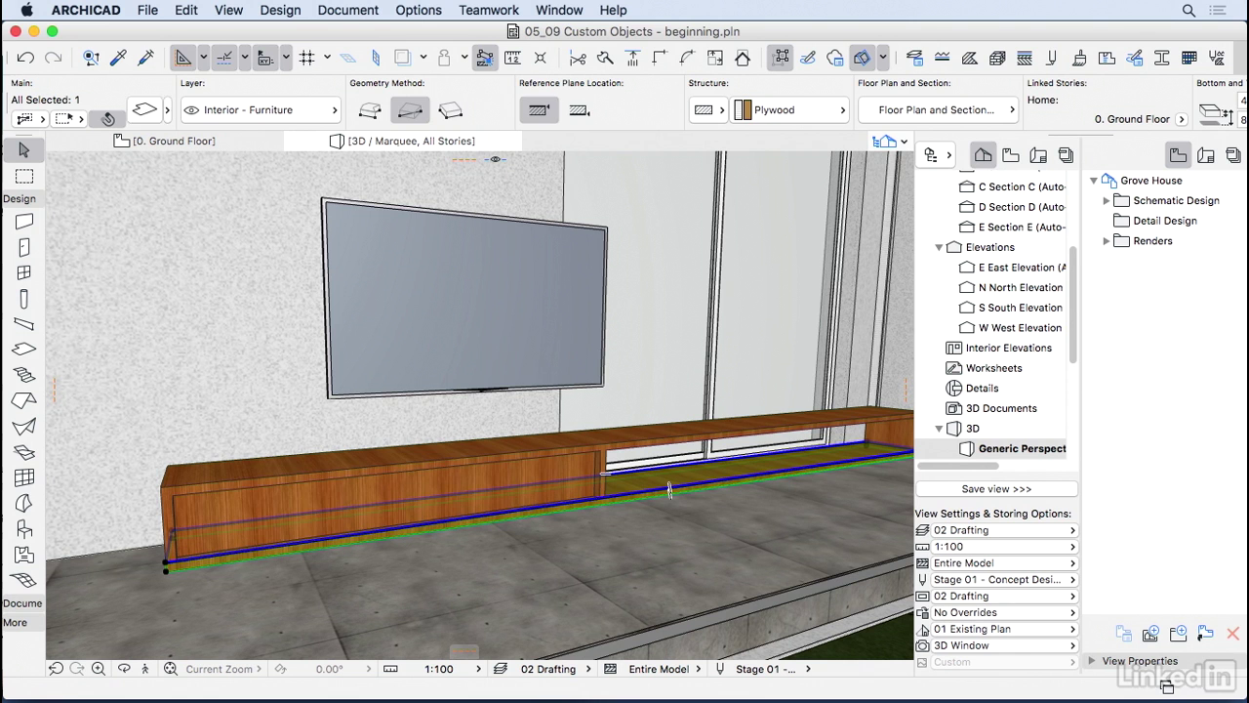
pyautogui.keyDown('shift'); pyautogui.click(670, 491); pyautogui.keyUp('shift')
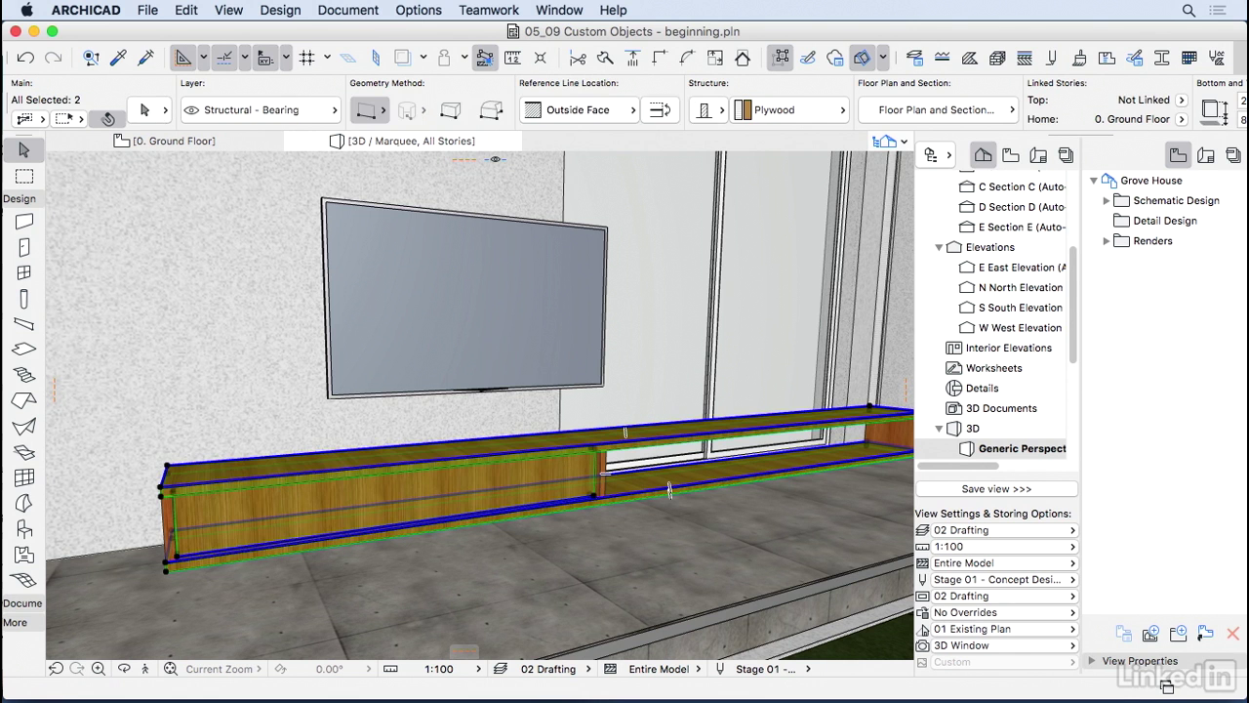
pyautogui.keyDown('shift'); pyautogui.click(669, 491); pyautogui.keyUp('shift')
pyautogui.keyDown('shift'); pyautogui.click(166, 530); pyautogui.keyUp('shift')
pyautogui.keyDown('shift'); pyautogui.click(600, 476); pyautogui.keyUp('shift')
pyautogui.keyDown('shift'); pyautogui.click(894, 434); pyautogui.keyUp('shift')
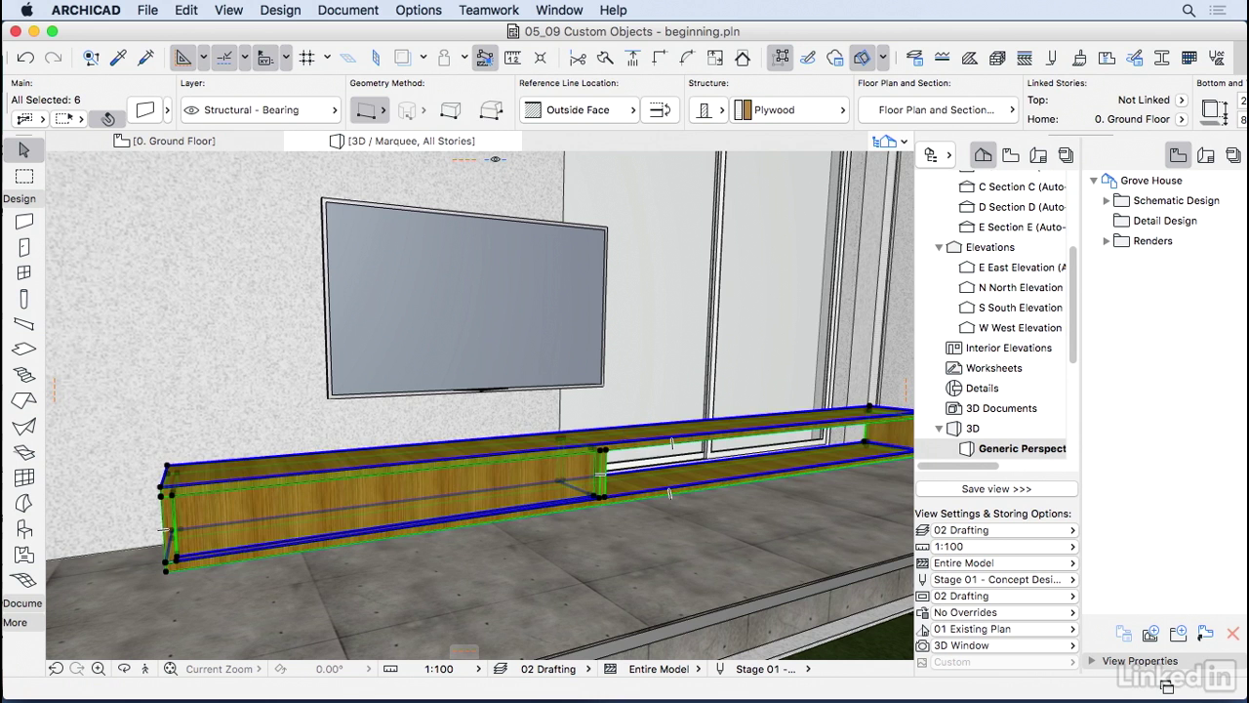
pyautogui.scroll(-2, 641, 431)
pyautogui.moveTo(642, 430); pyautogui.dragTo(576, 460, button='middle')
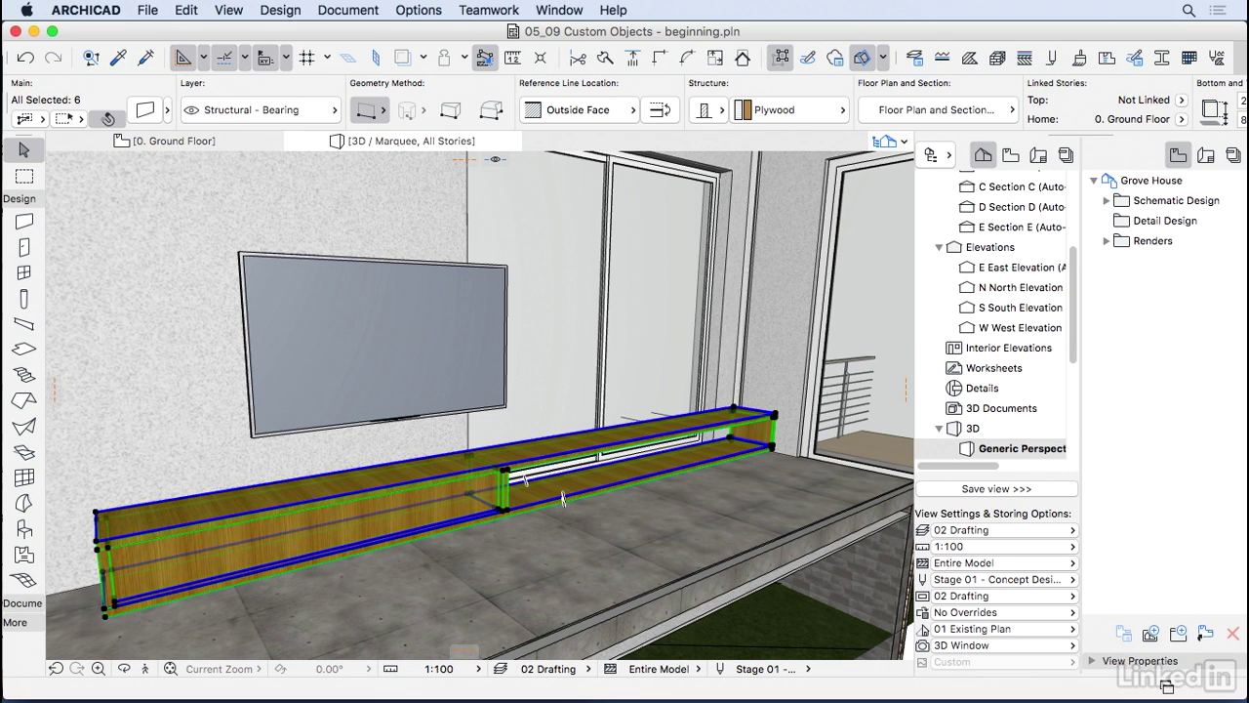
pyautogui.click(148, 10)
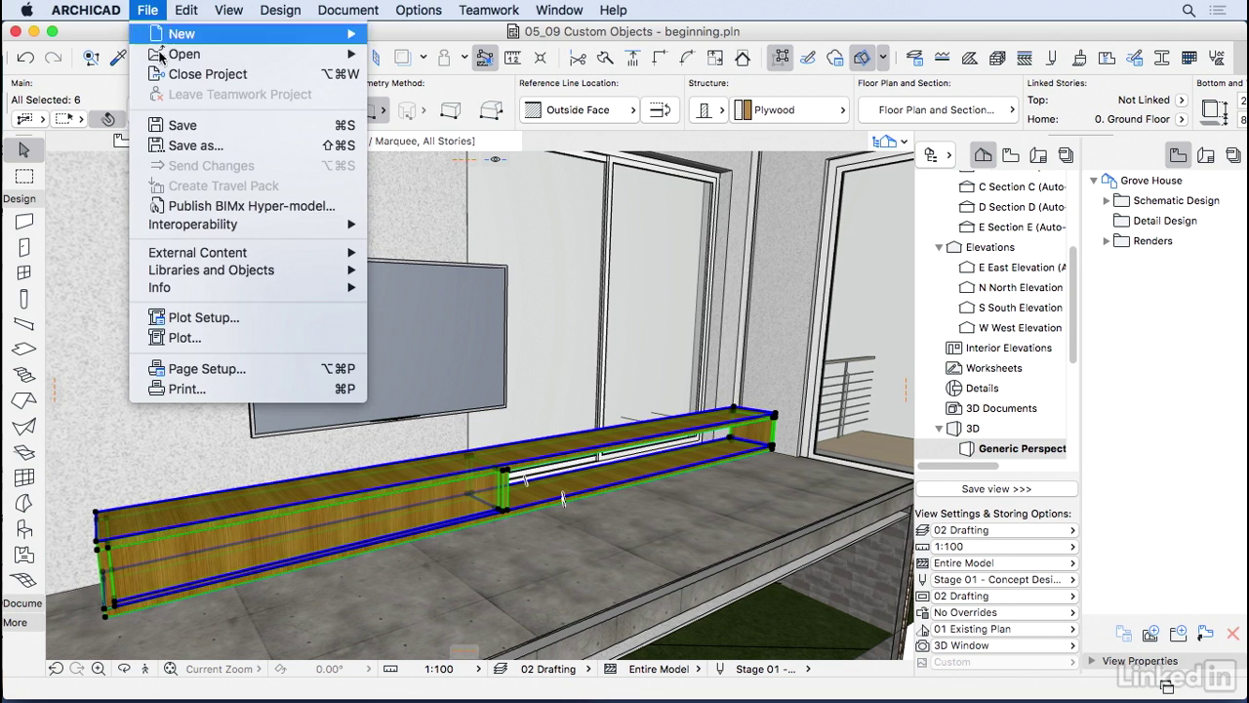
pyautogui.moveTo(280, 281)
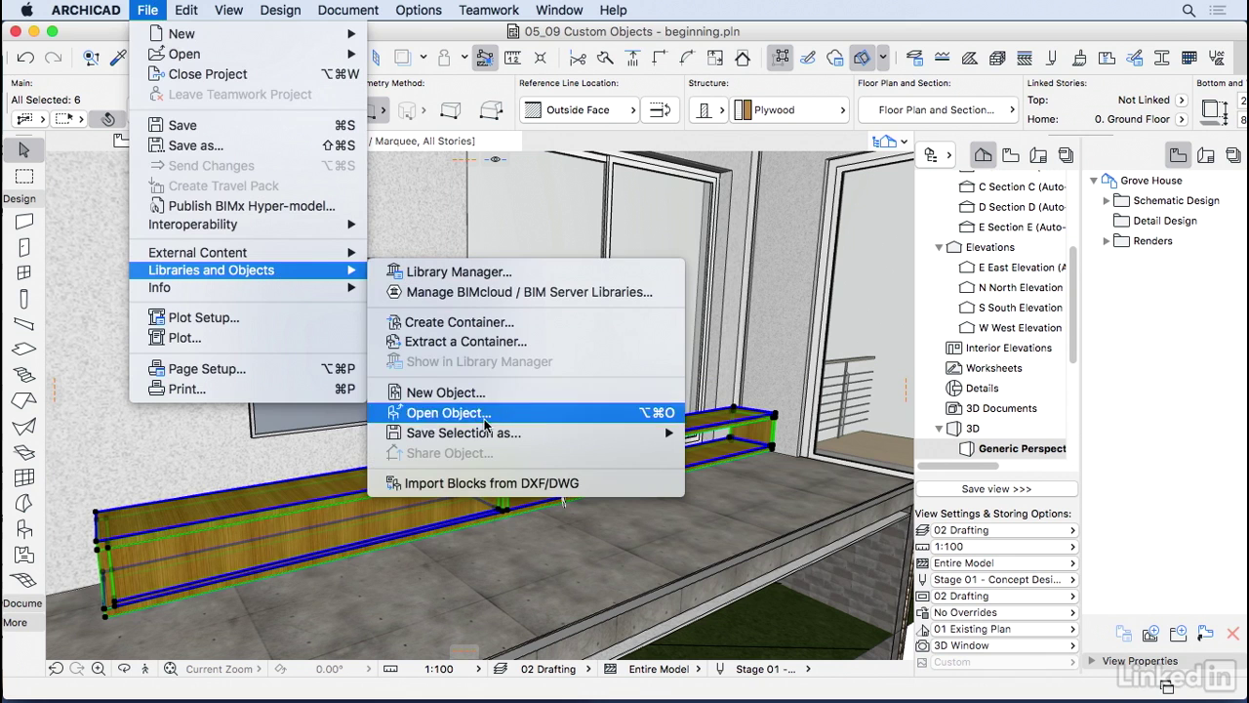
pyautogui.moveTo(497, 437)
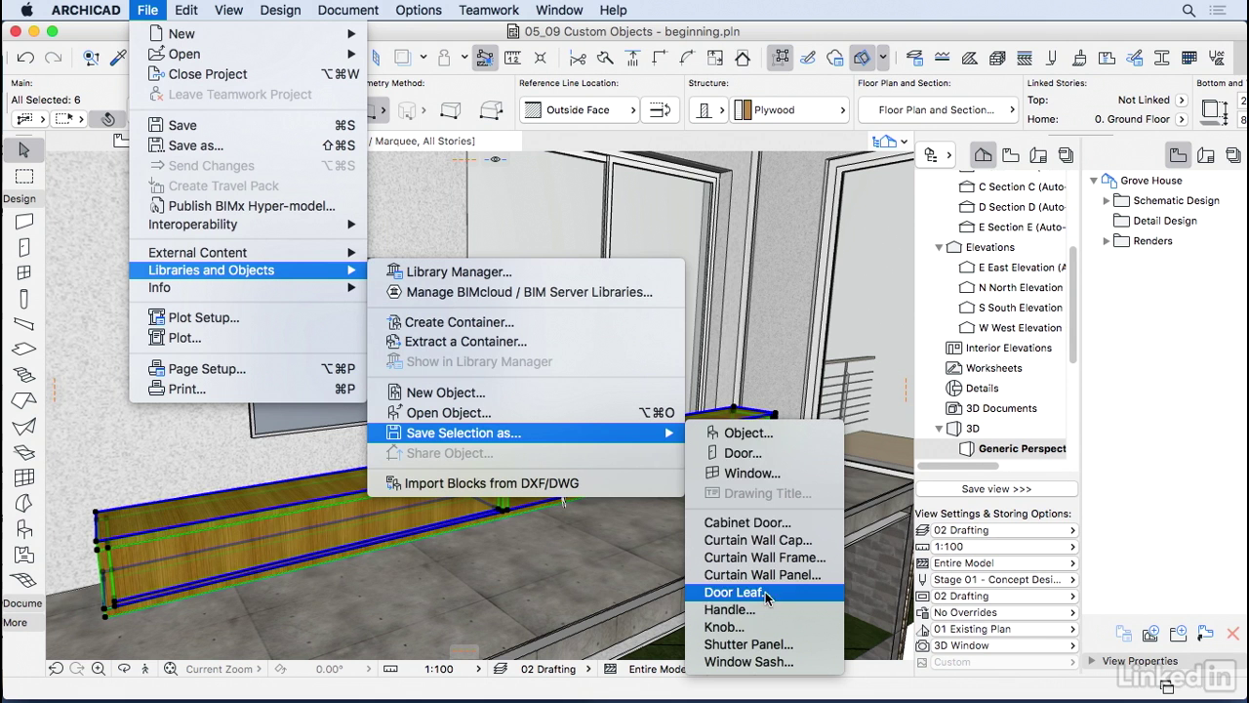
pyautogui.click(747, 433)
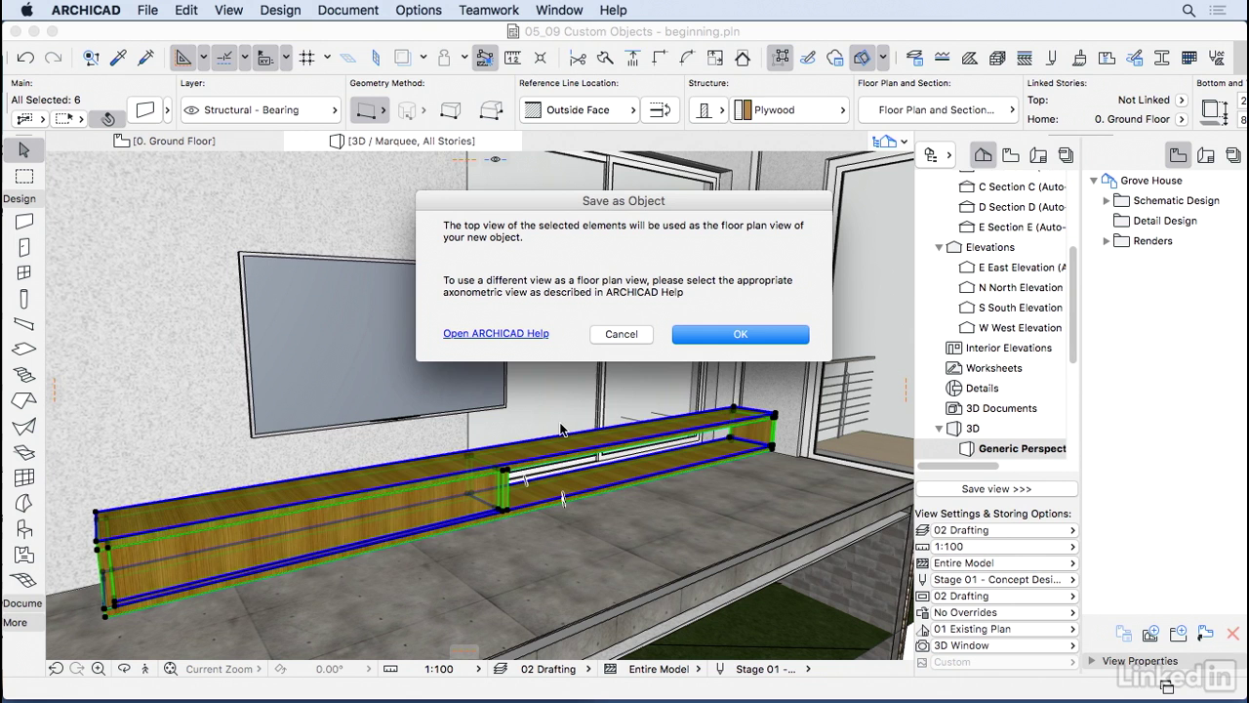
pyautogui.click(734, 334)
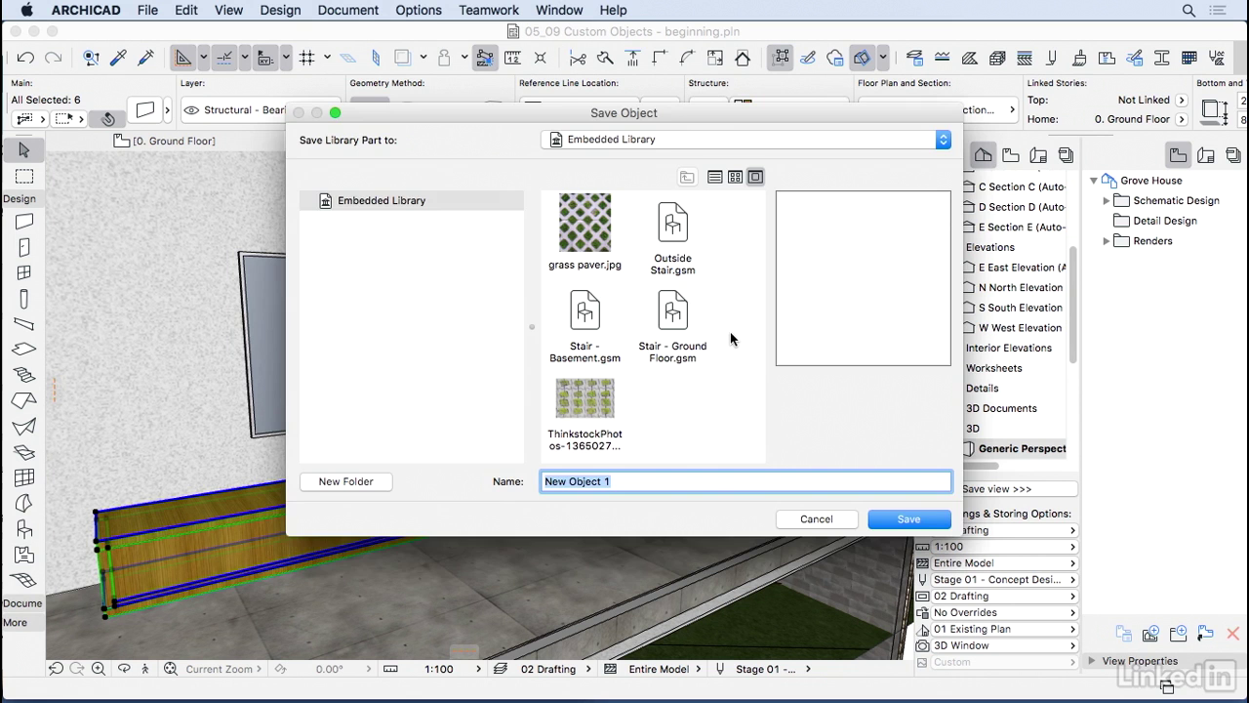
pyautogui.write('TV Rack')
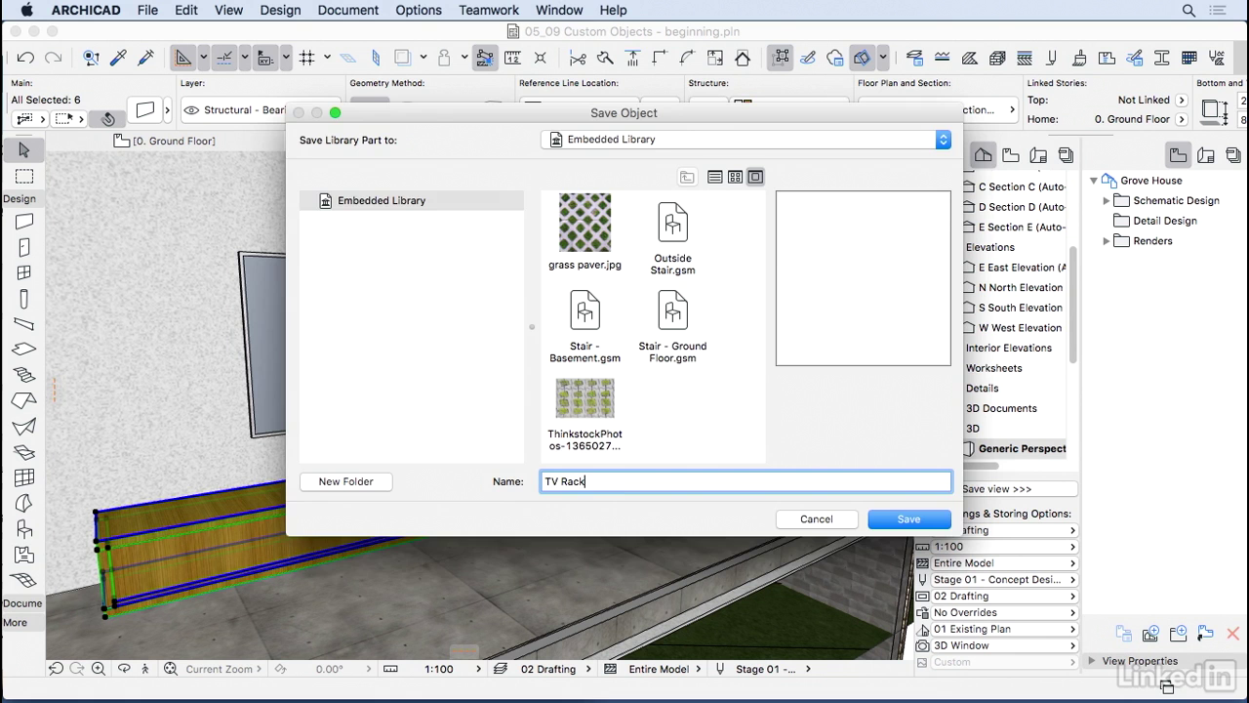
pyautogui.click(946, 518)
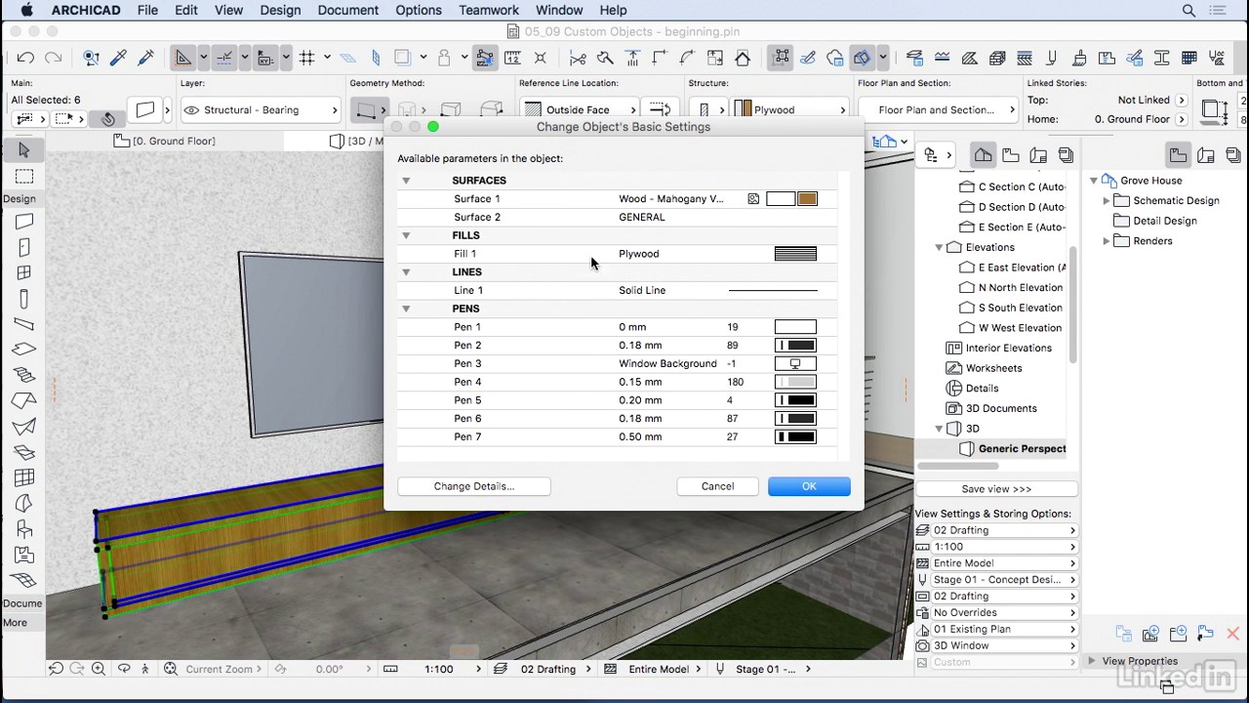
# Set the new object's Surface 2 to Wood - Mahogany Vertical and group the original cabinet pieces
pyautogui.click(712, 223)
pyautogui.click(827, 219)
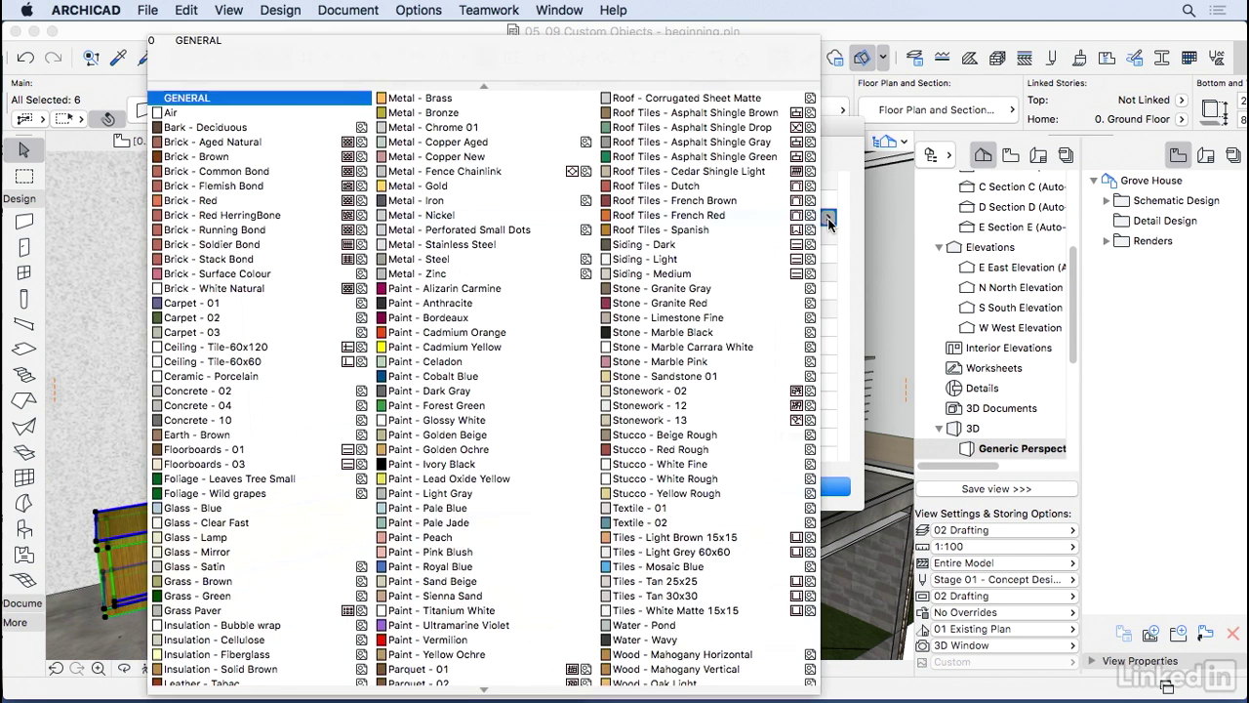
pyautogui.click(683, 669)
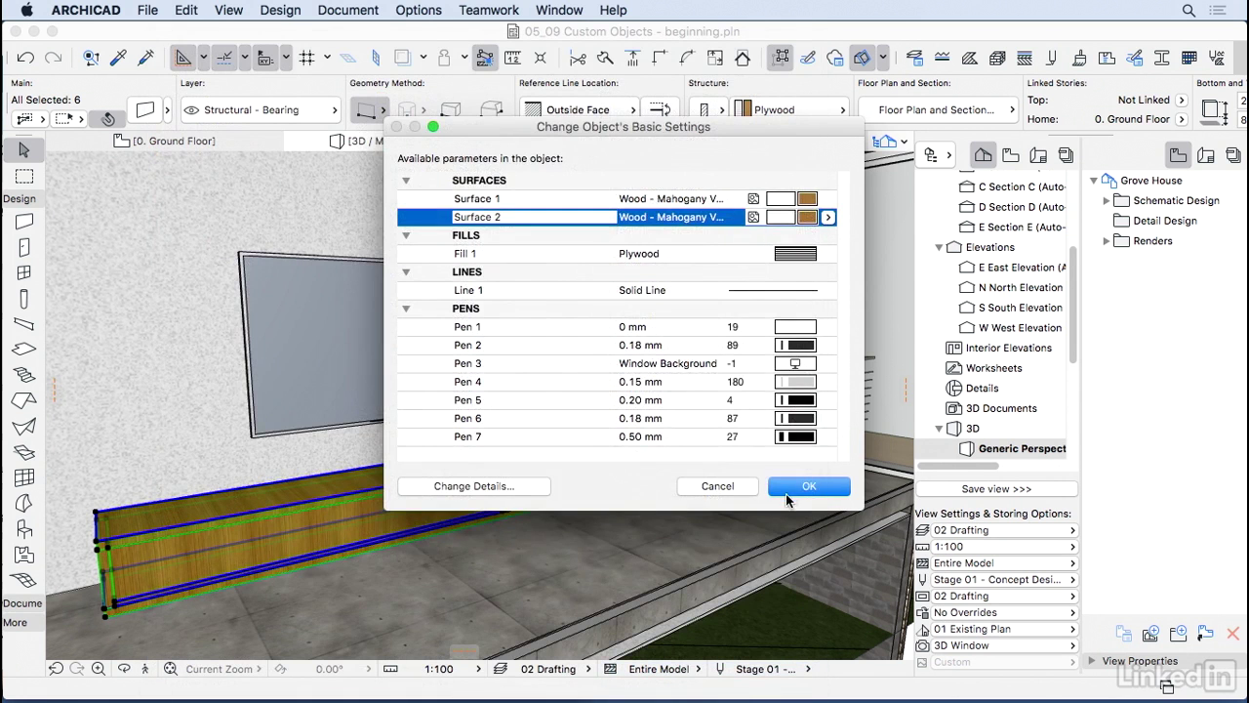
pyautogui.click(788, 488)
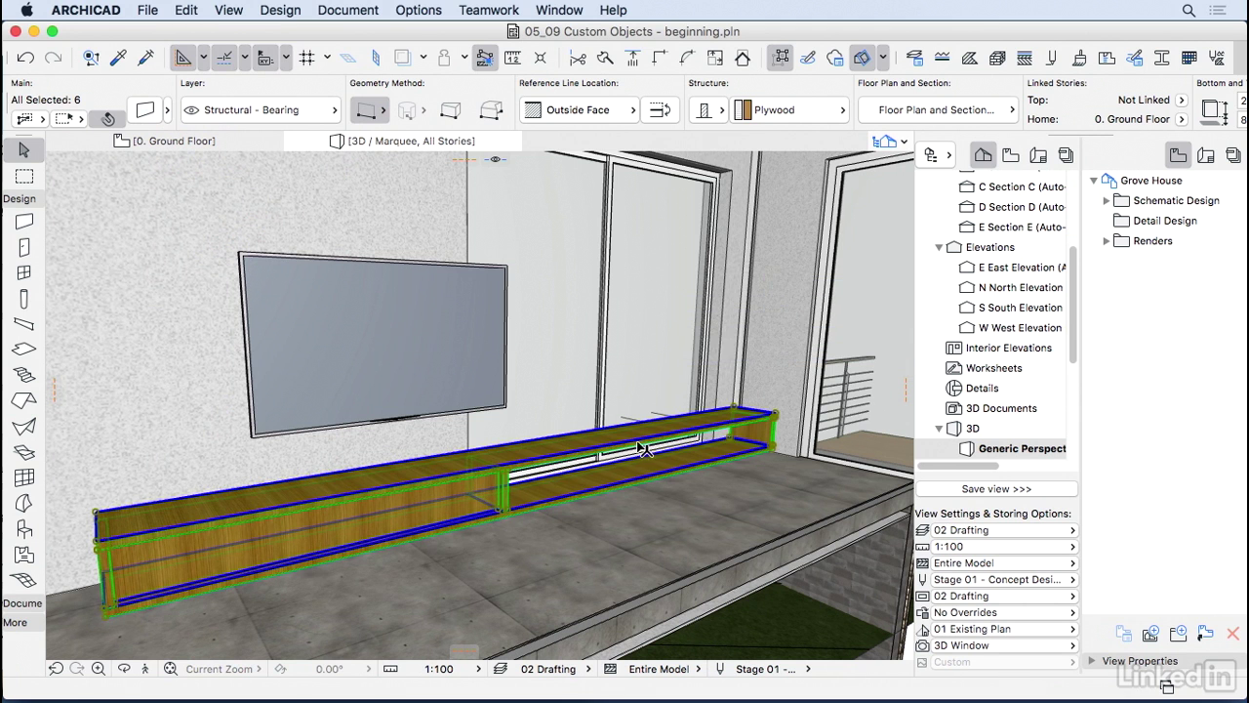
pyautogui.press('Escape')
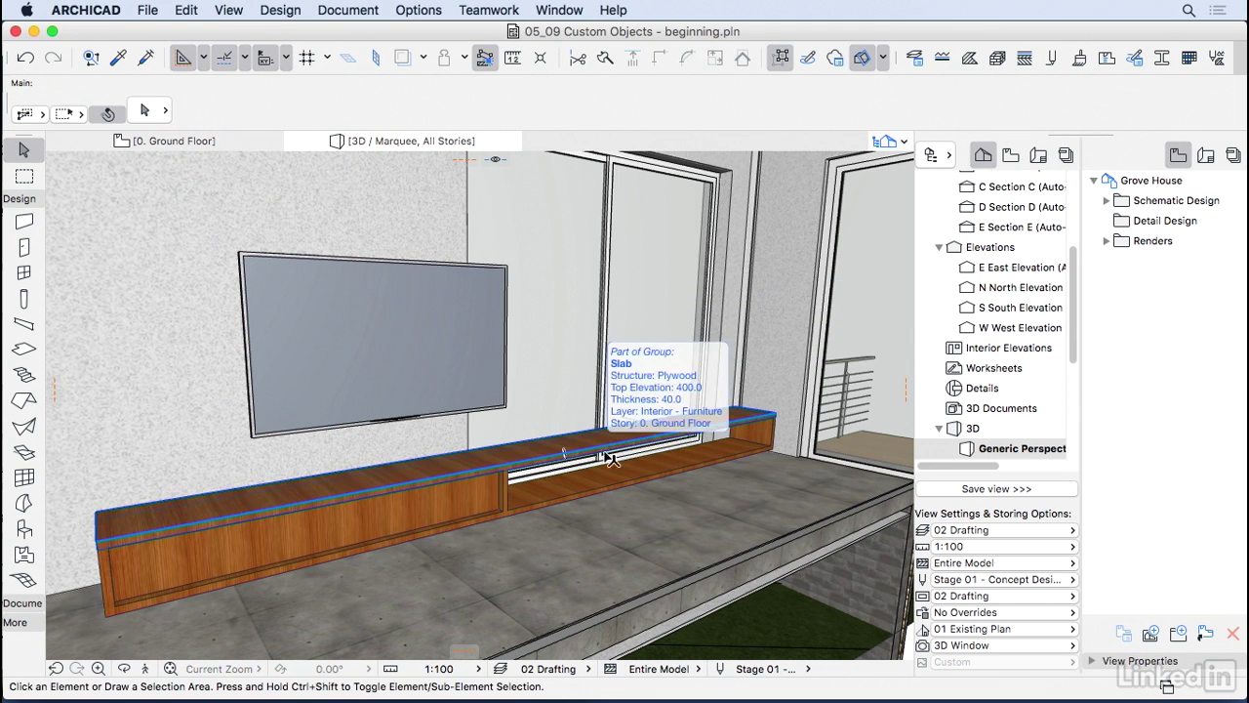
# Show the ground floor plan with the 02 Drafting layer combination
pyautogui.click(209, 140)
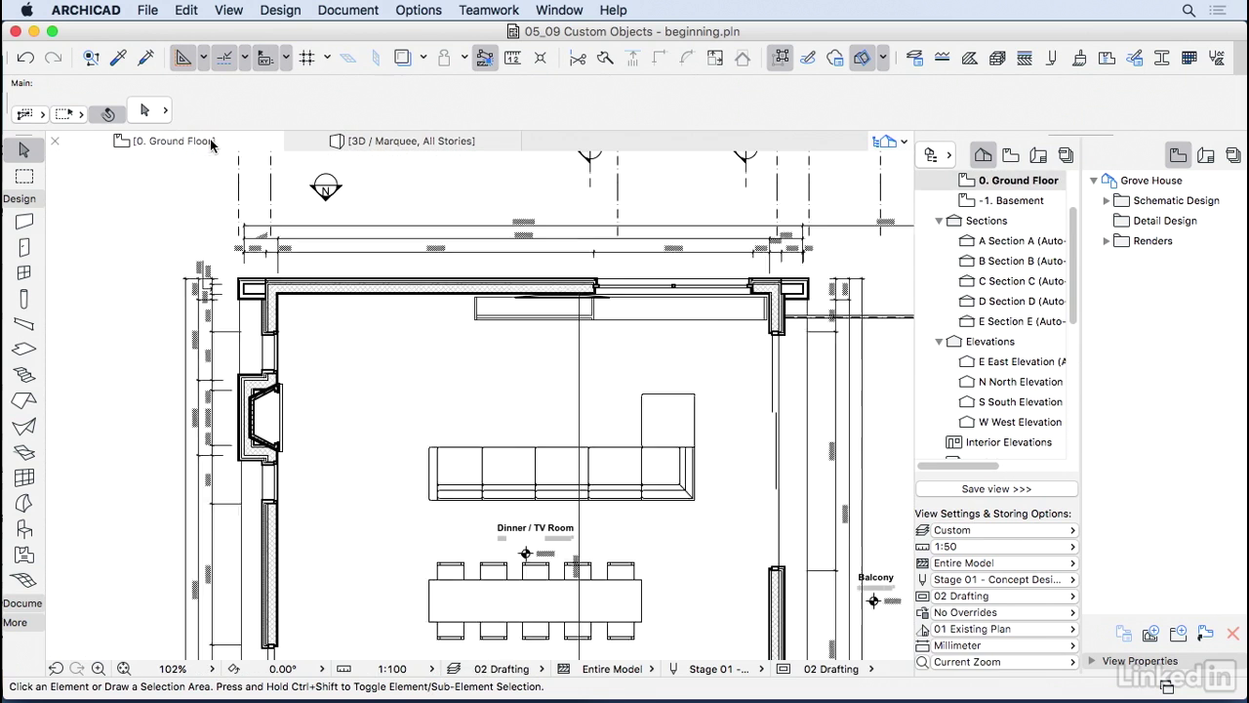
pyautogui.click(995, 530)
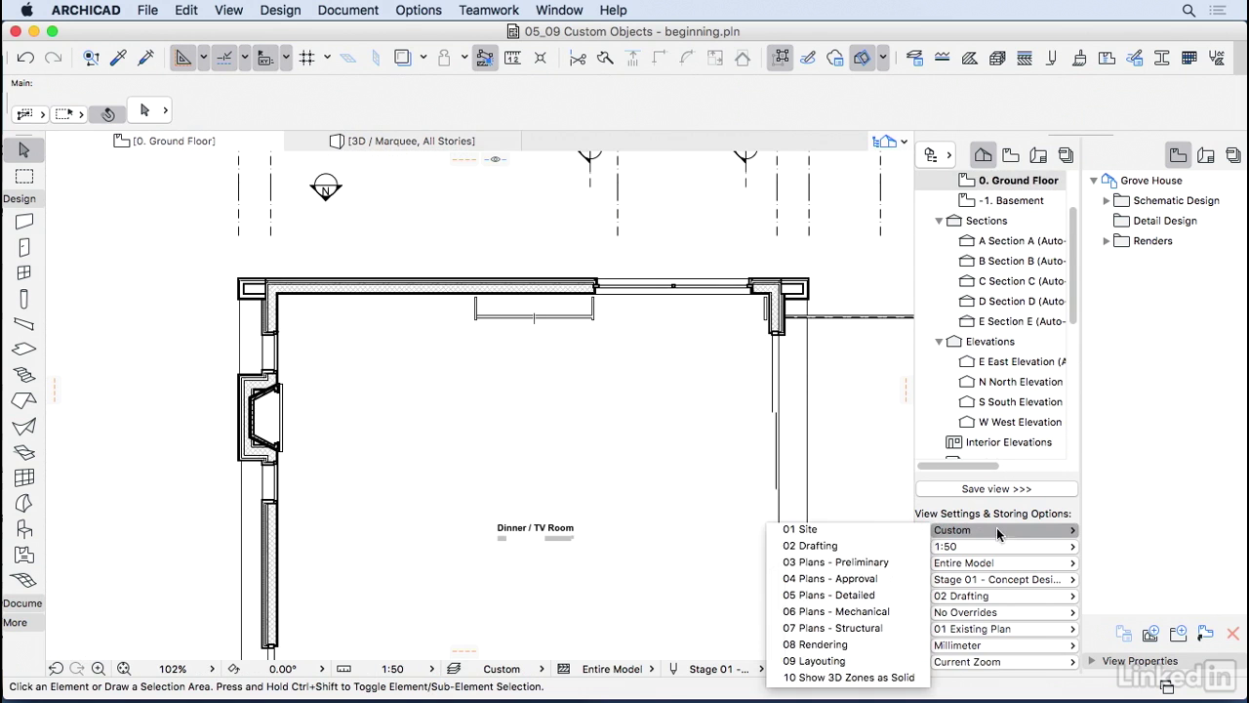
pyautogui.click(878, 545)
# Turn off Suspend Groups and move the grouped cabinet pieces away from the TV wall toward the sofa
pyautogui.click(640, 320)
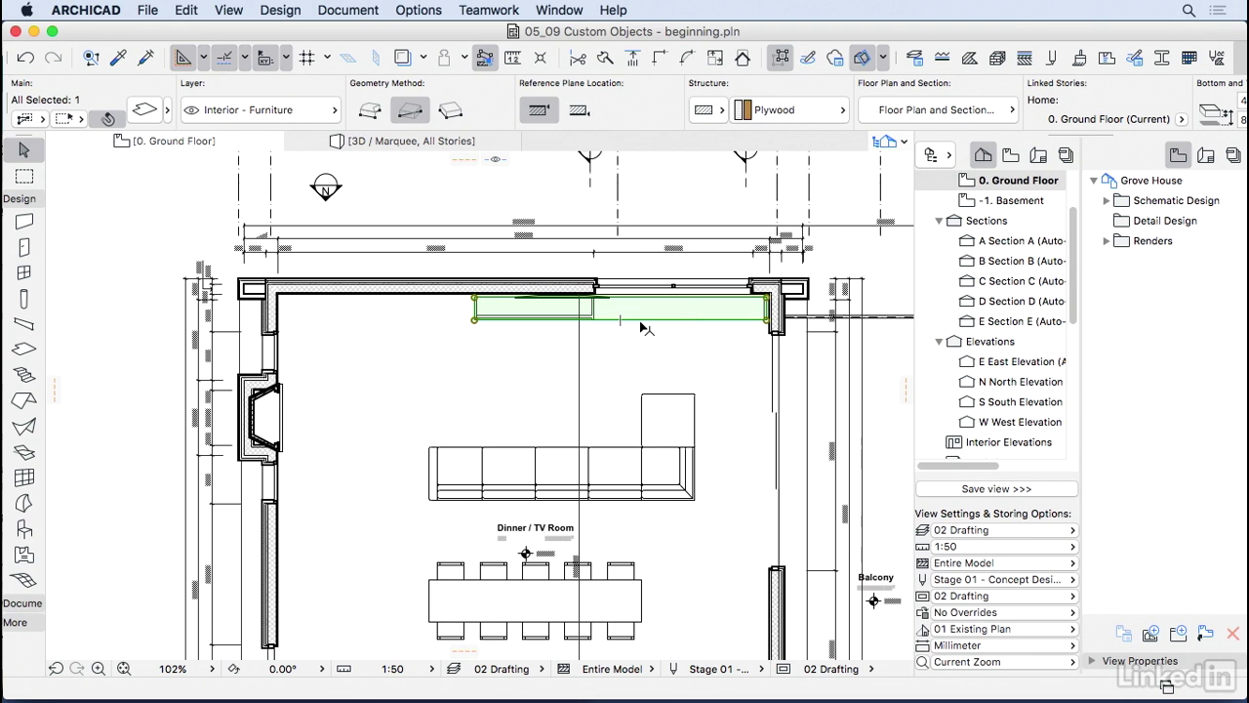
pyautogui.click(793, 61)
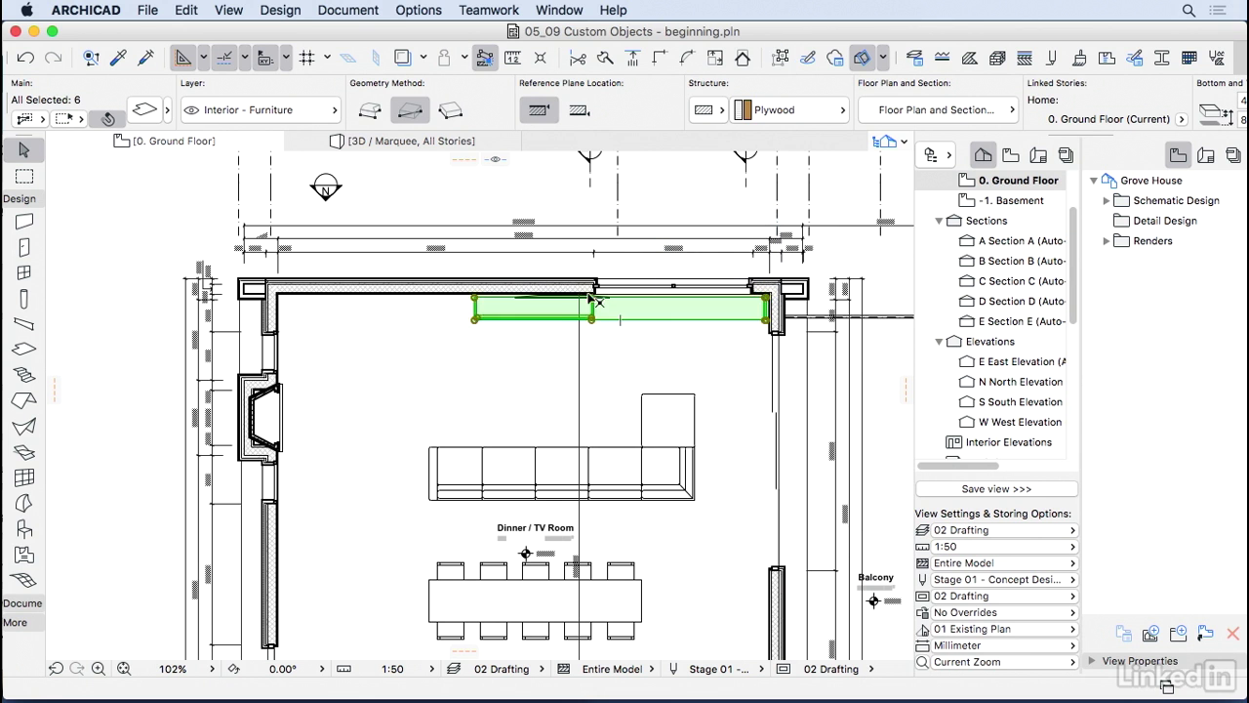
pyautogui.scroll(3, 583, 296)
pyautogui.moveTo(689, 322); pyautogui.dragTo(633, 402)
pyautogui.press('Escape')
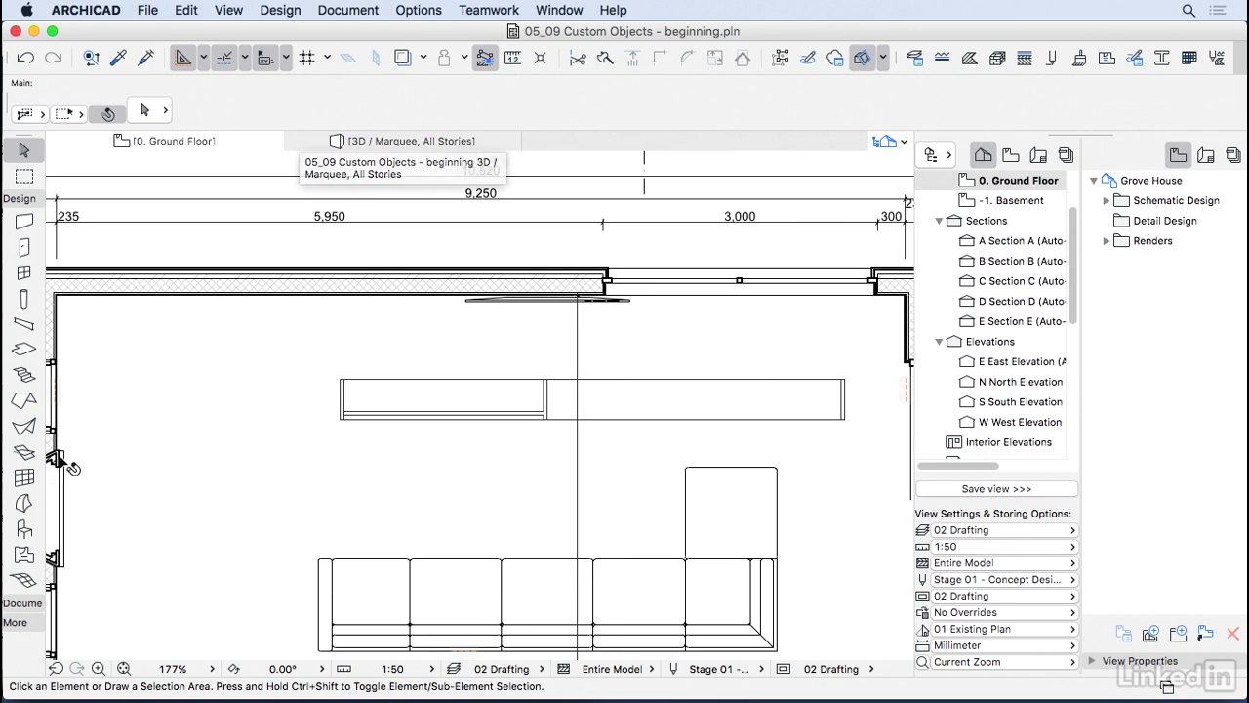
# Examine the TV Rack object's previews and its custom fill, line and surface settings in the object defaults
pyautogui.doubleClick(24, 528)
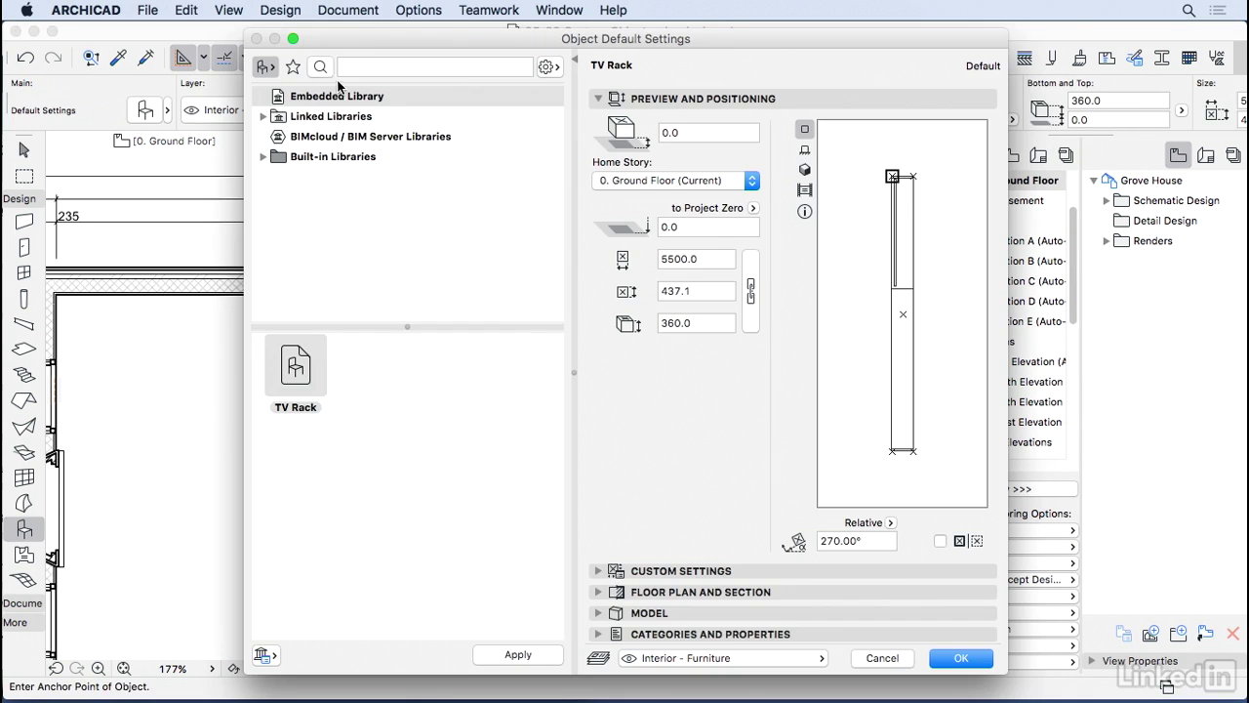
pyautogui.moveTo(316, 379)
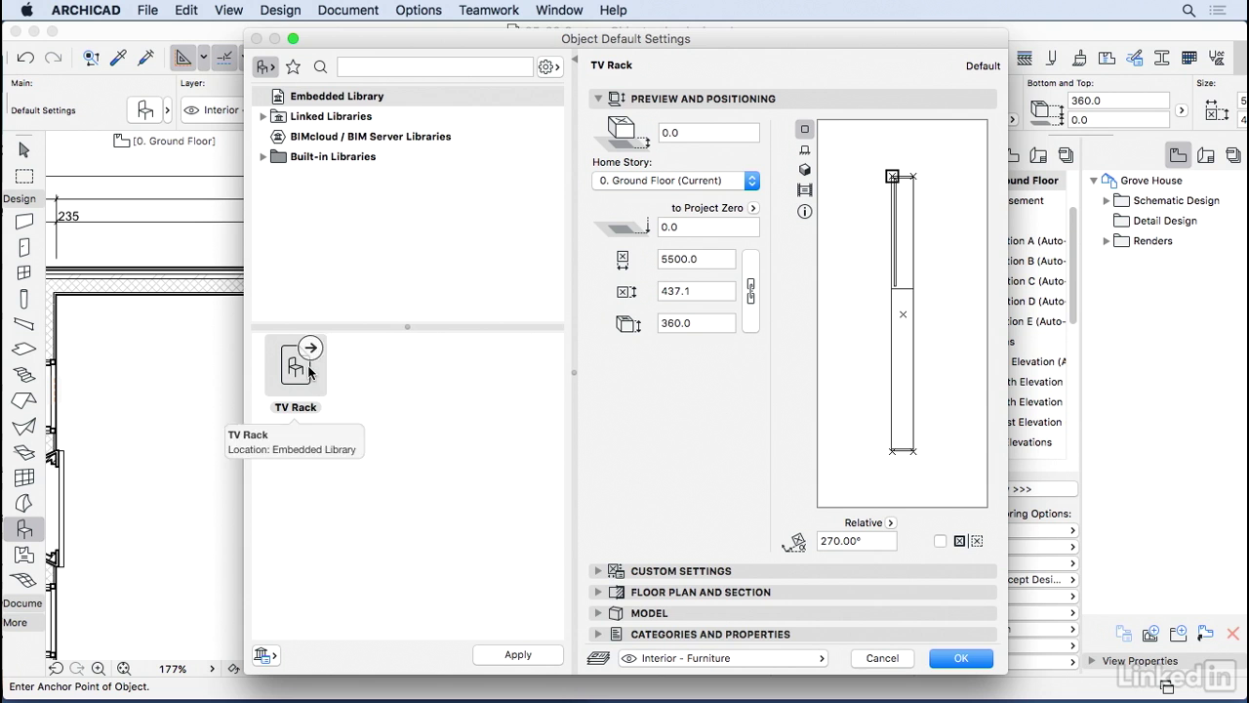
pyautogui.click(804, 152)
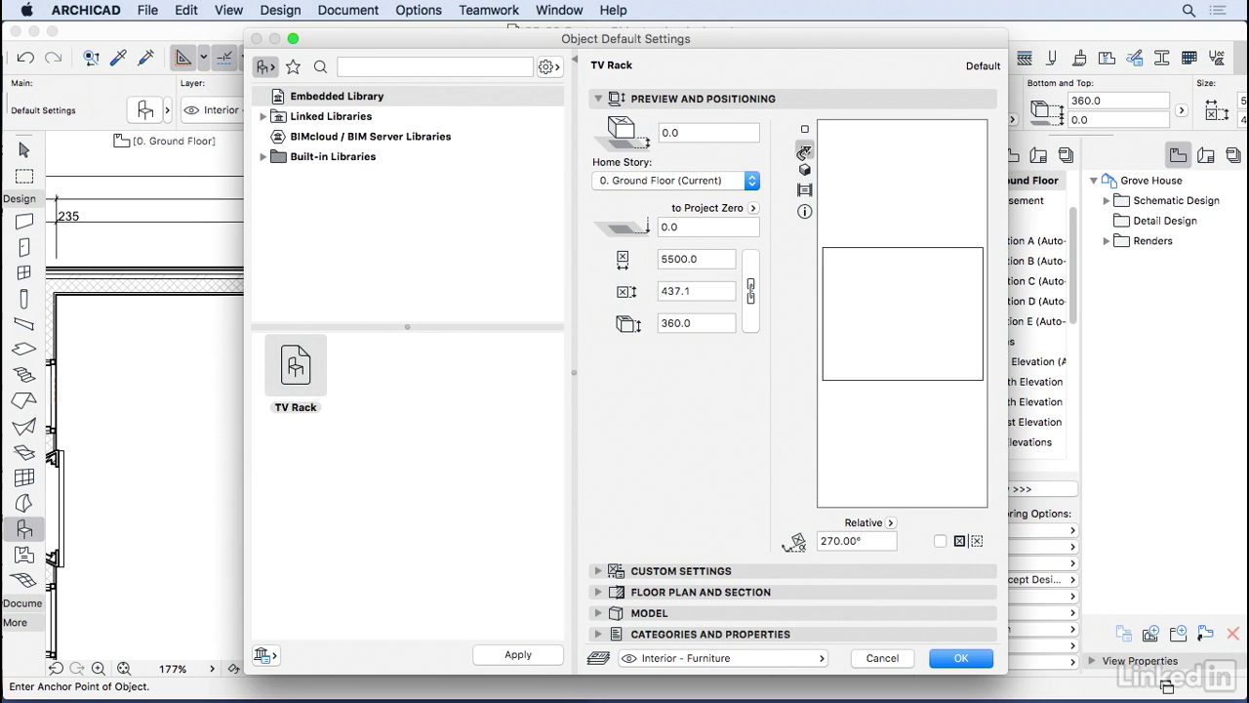
pyautogui.click(805, 172)
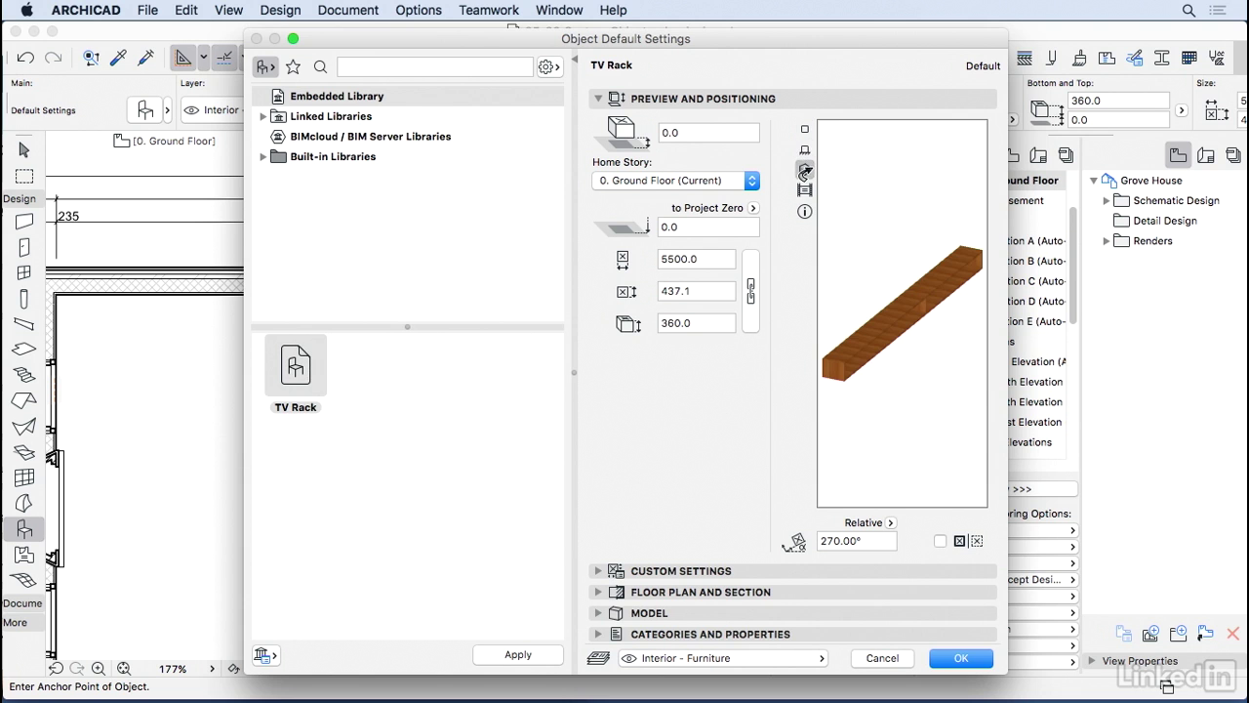
pyautogui.click(648, 570)
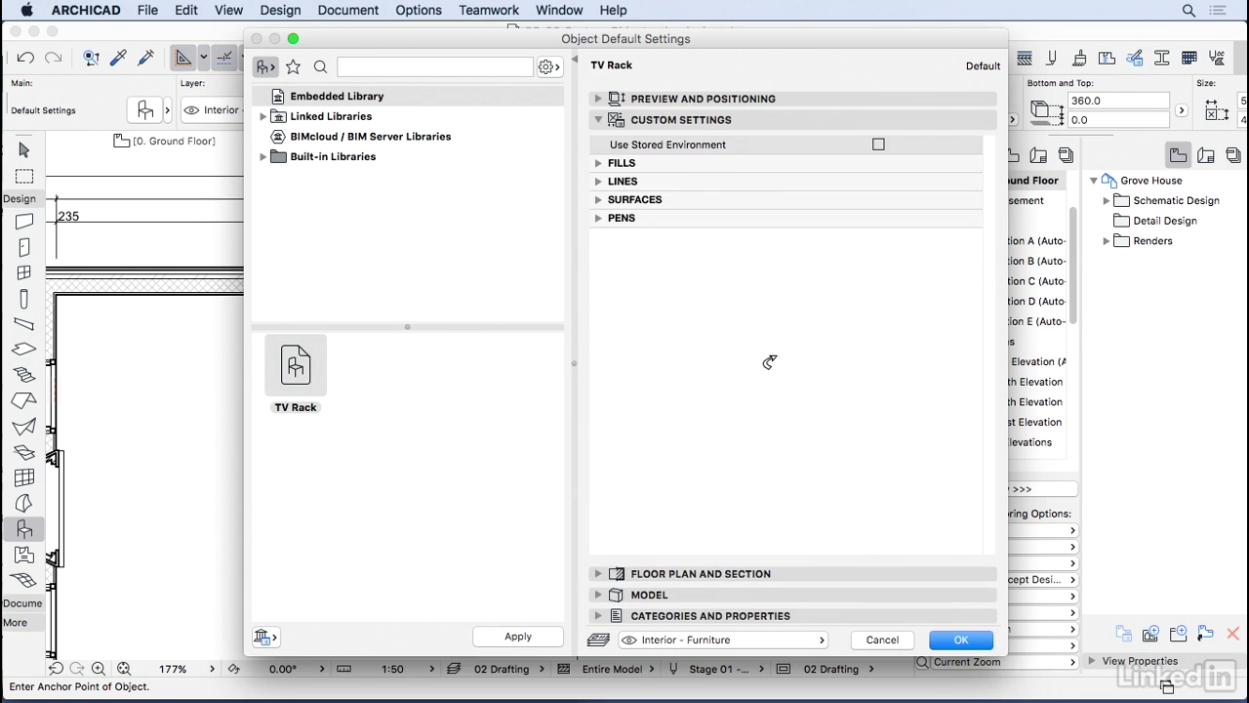
pyautogui.click(598, 164)
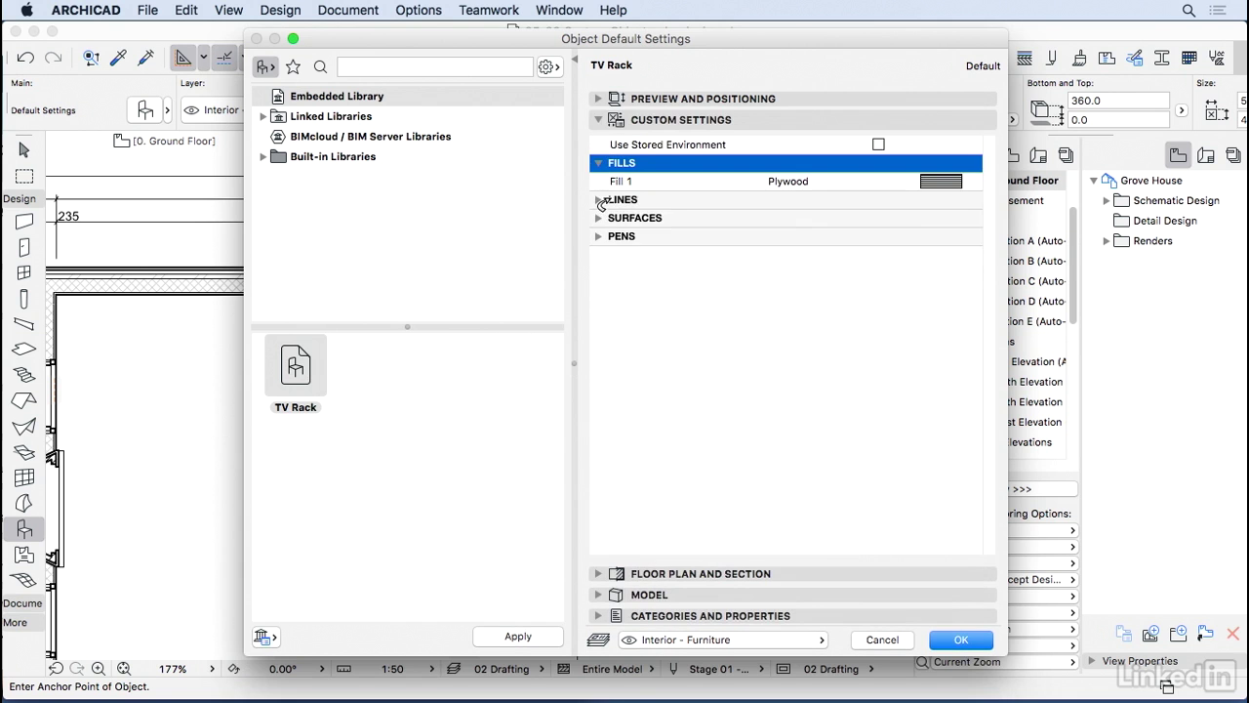
pyautogui.click(600, 200)
pyautogui.click(599, 238)
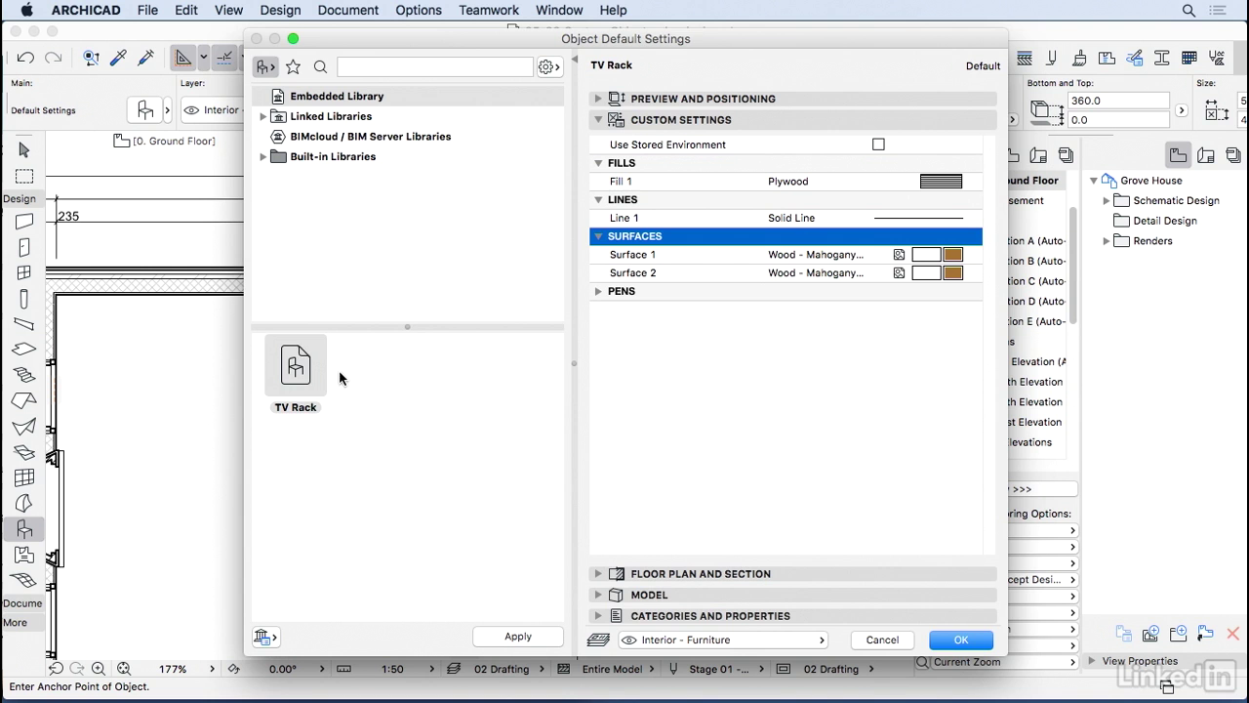
pyautogui.click(954, 639)
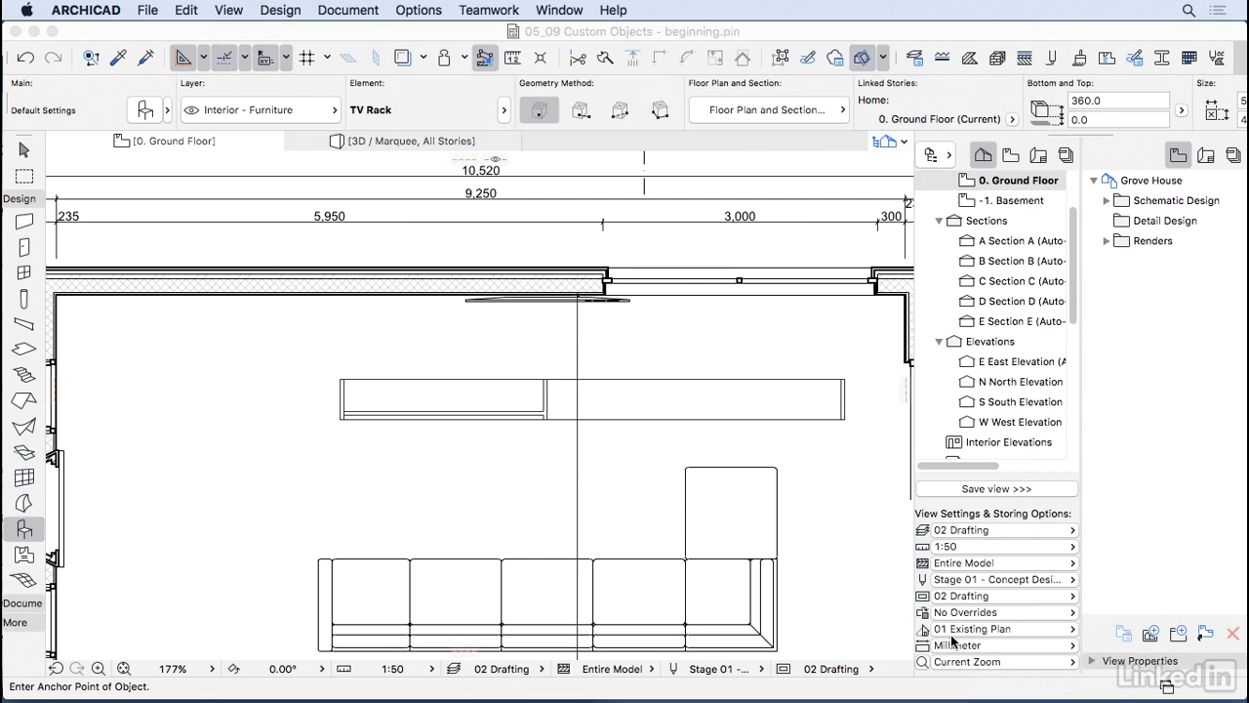
# Place the TV Rack object beside the original cabinet pieces and rotate it 90° counterclockwise so it runs parallel to the TV wall
pyautogui.click(286, 425)
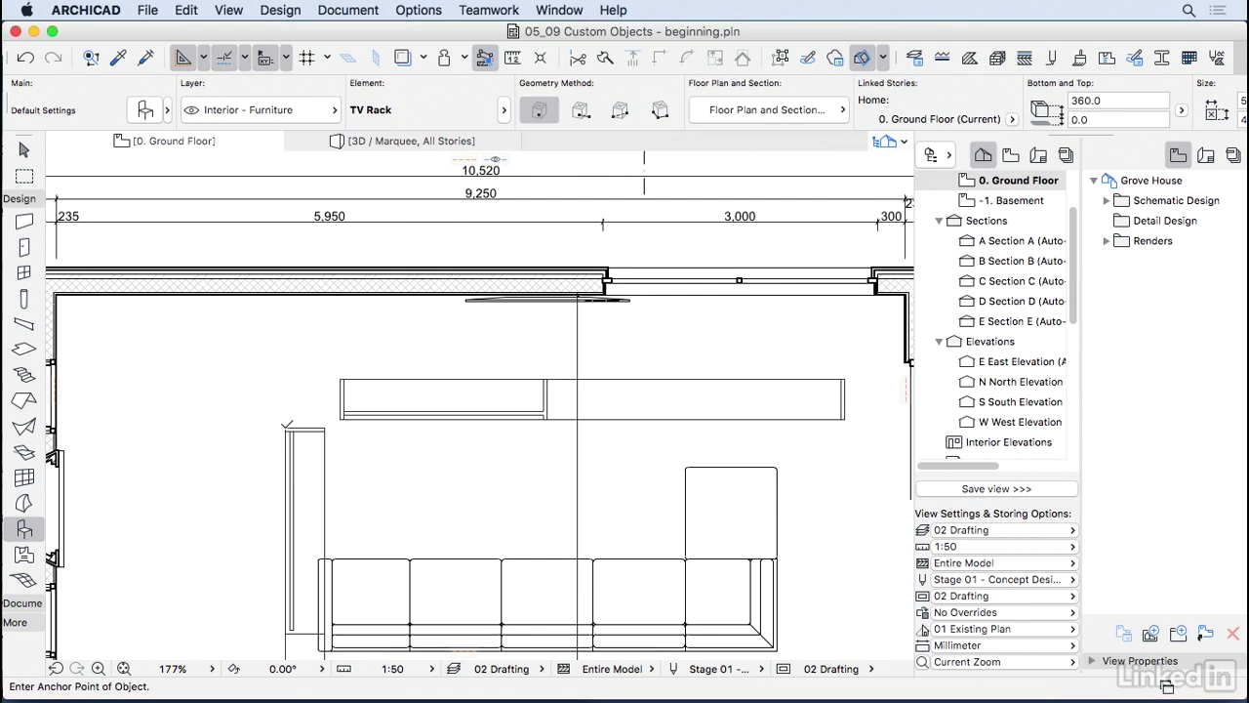
pyautogui.scroll(-3, 327, 428)
pyautogui.click(308, 369)
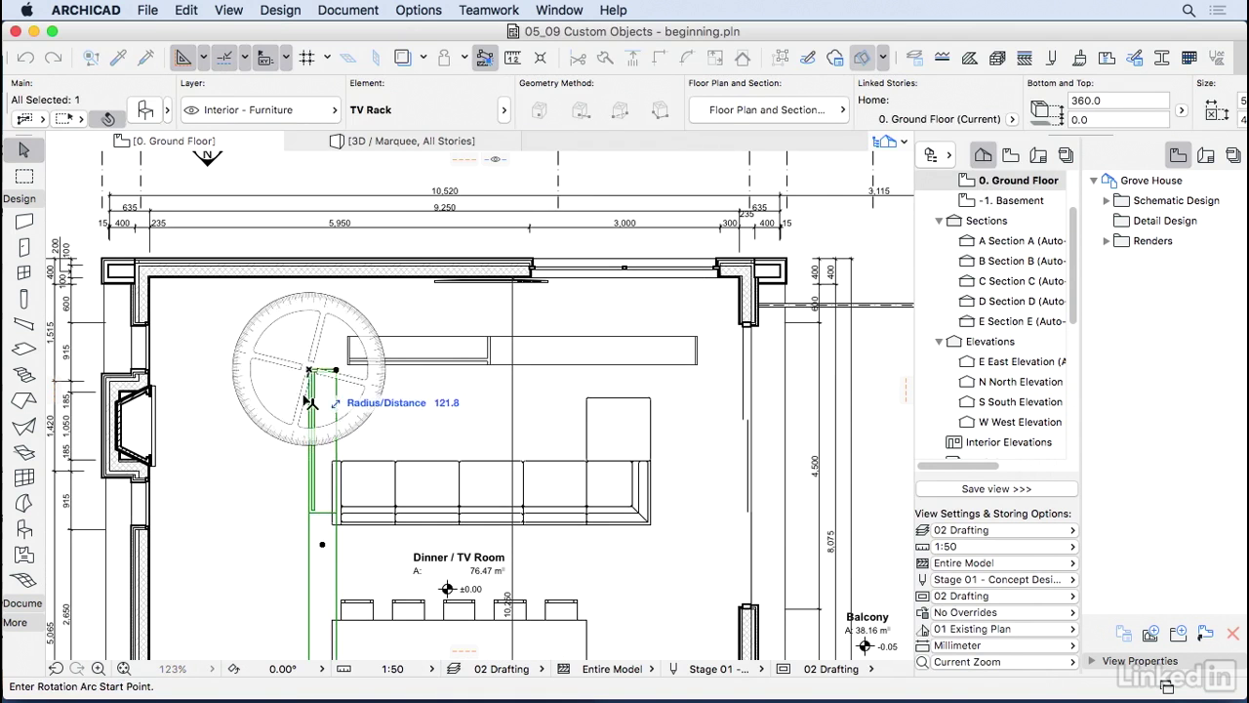
pyautogui.click(309, 426)
pyautogui.click(412, 378)
# Move the TV Rack object by its upper right corner into the inner right corner of the TV wall
pyautogui.press('super+d')
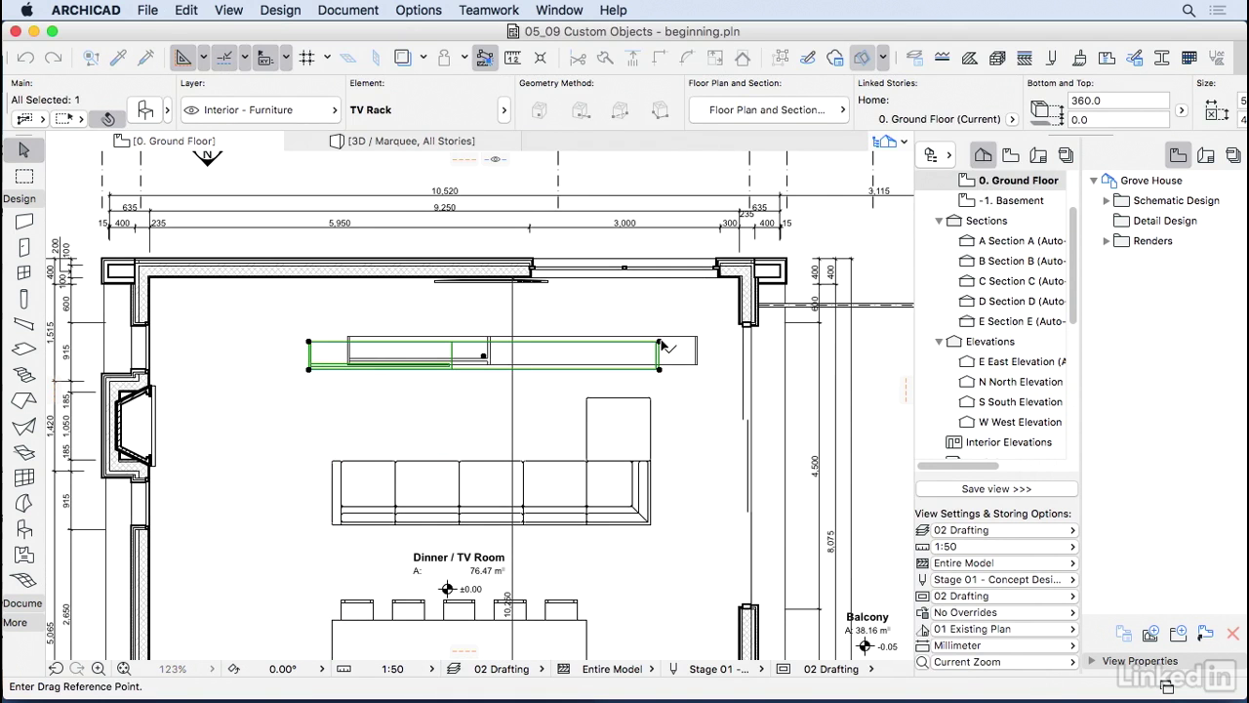
pyautogui.click(659, 342)
pyautogui.scroll(10, 727, 281)
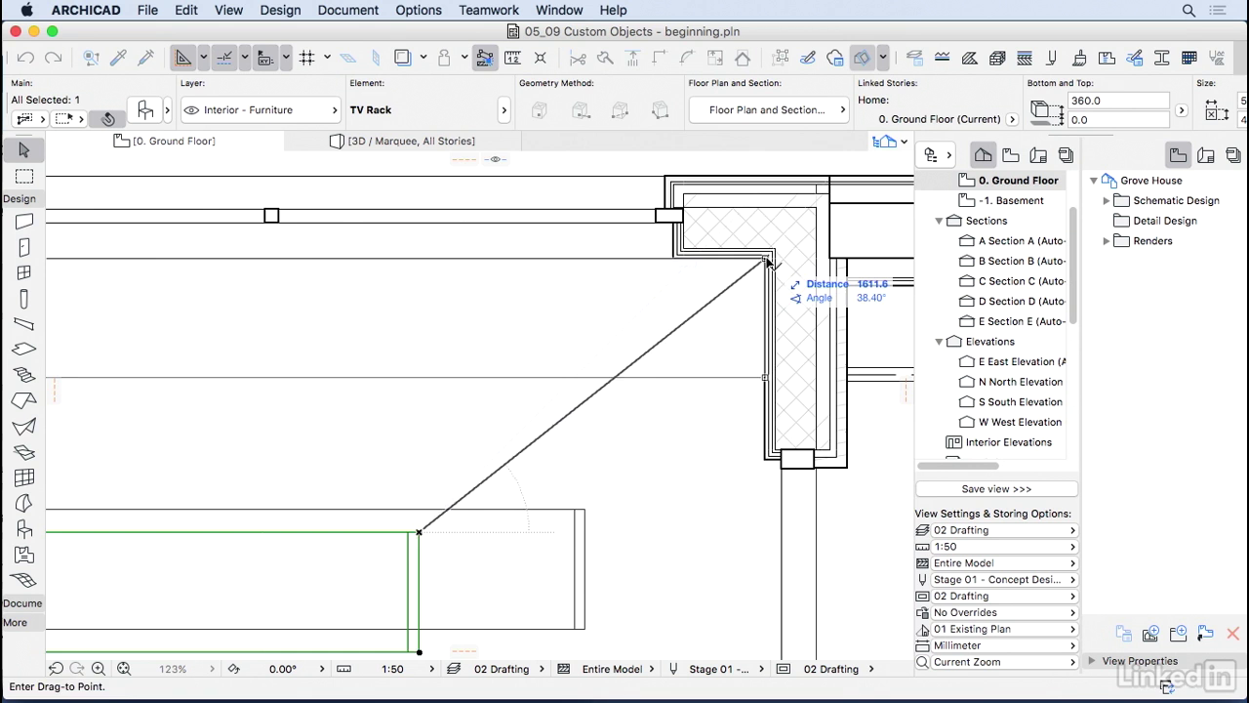
pyautogui.click(760, 266)
pyautogui.scroll(-5, 740, 327)
pyautogui.click(608, 374)
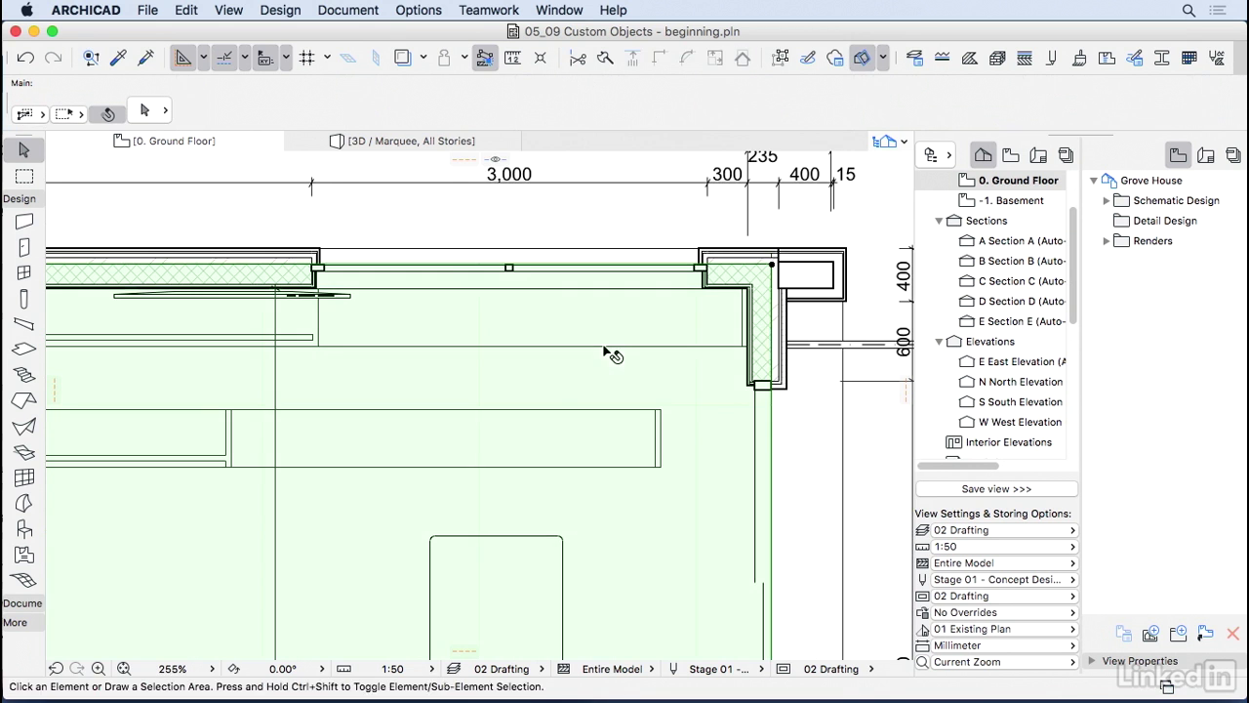
# Delete the original grouped cabinet pieces between the TV wall and the sofa
pyautogui.click(662, 414)
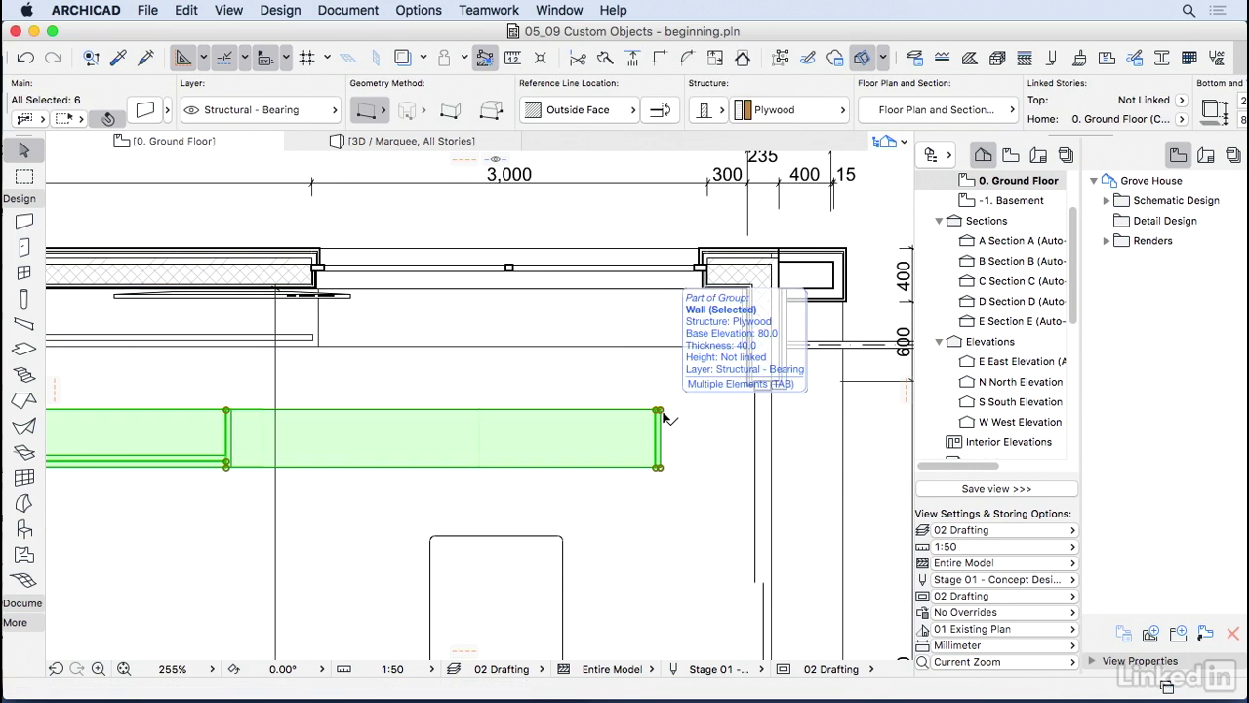
pyautogui.press('Escape')
pyautogui.scroll(-2, 644, 440)
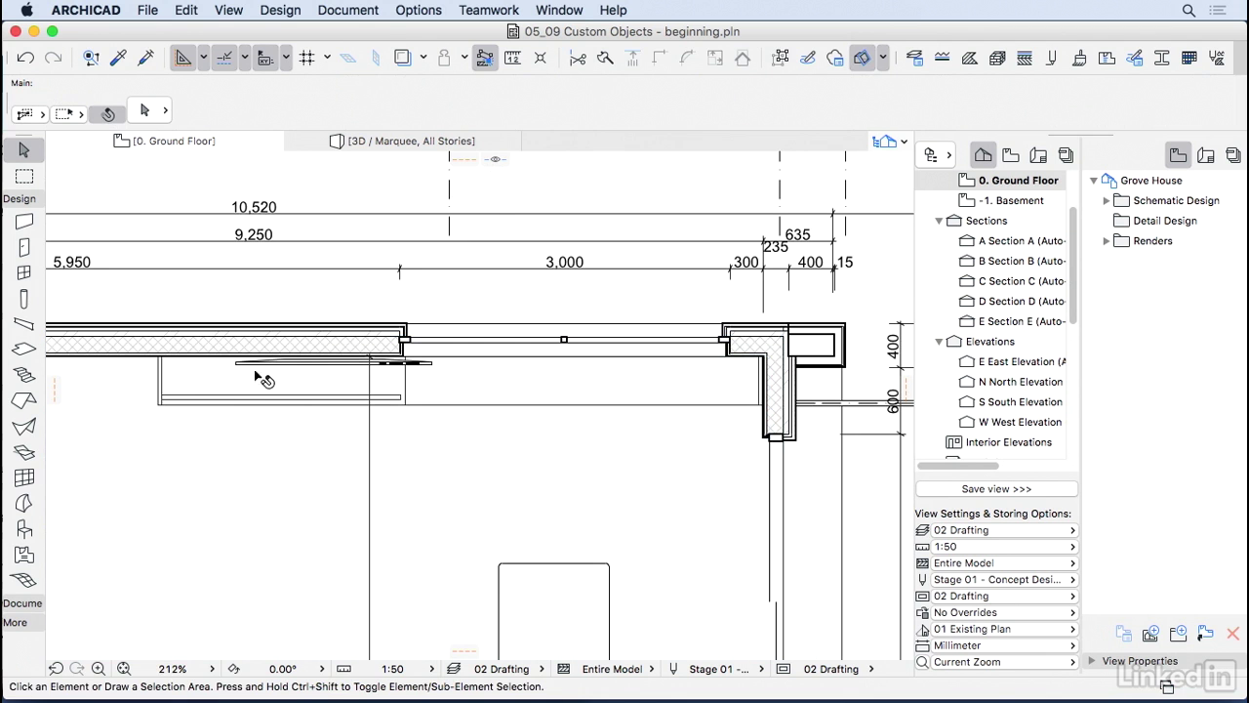
# Open the placed TV Rack library object for editing and display its 2D Symbol in a full-screen window
pyautogui.click(157, 408)
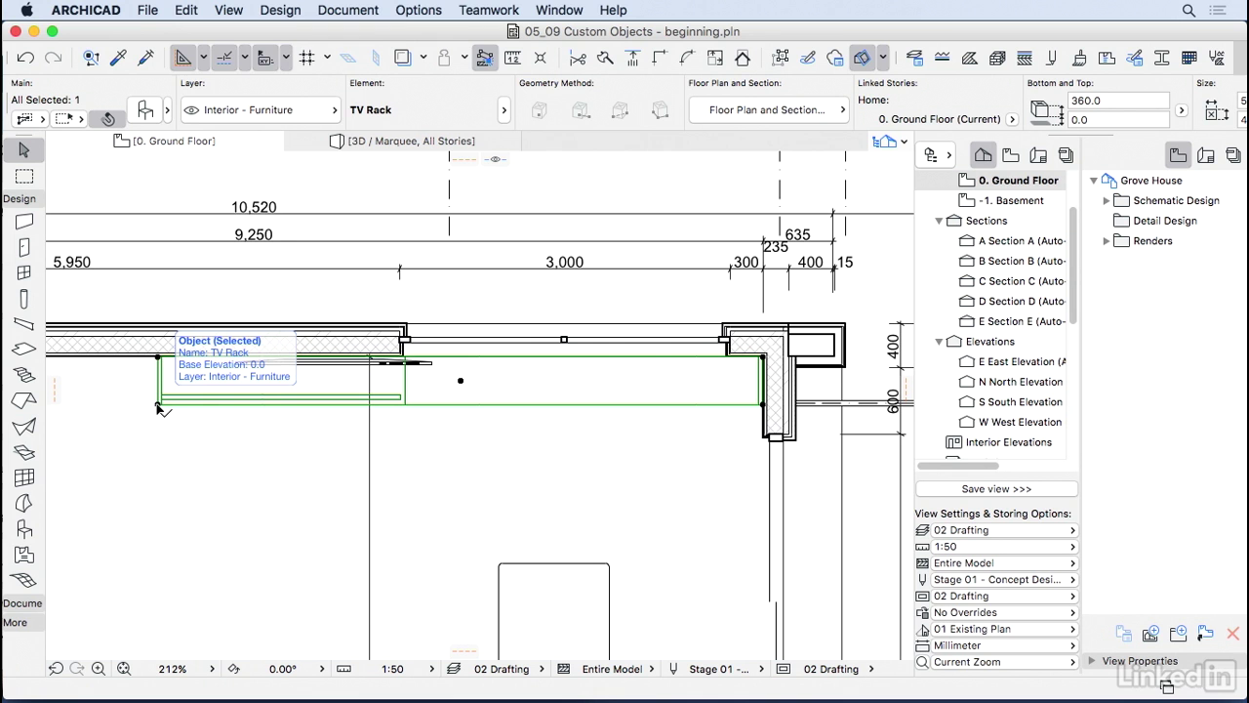
pyautogui.click(152, 11)
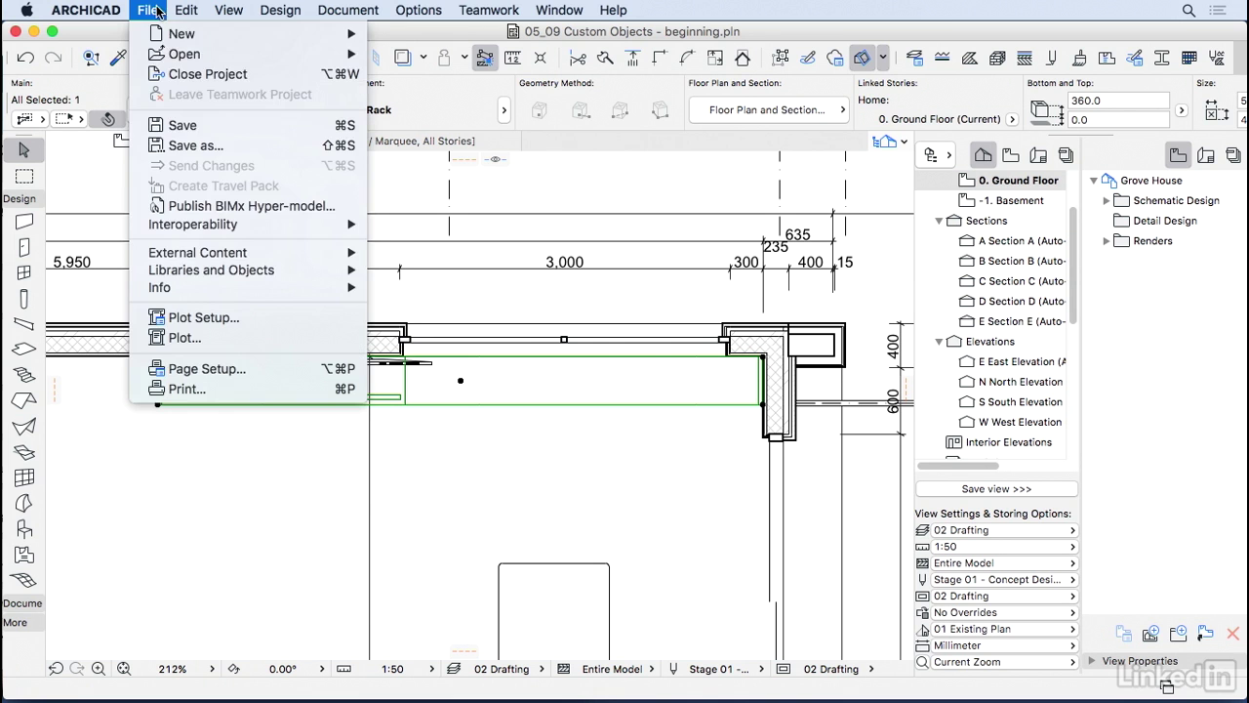
pyautogui.moveTo(221, 270)
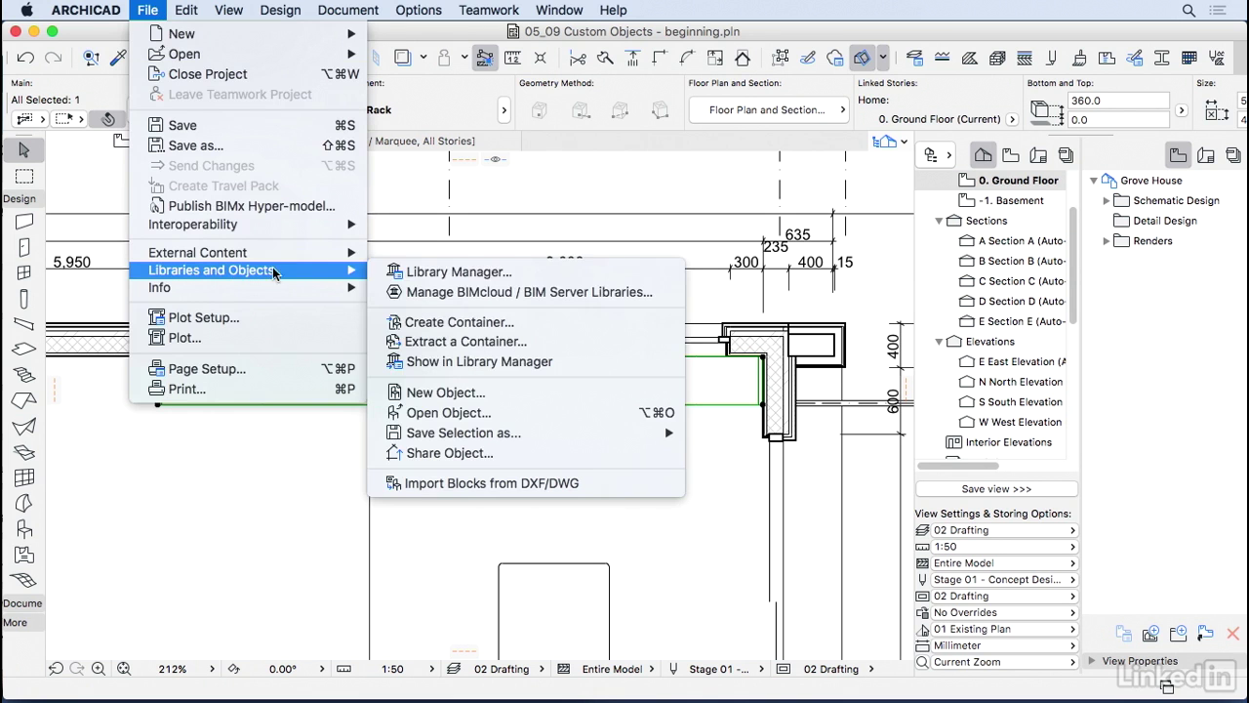
pyautogui.click(480, 415)
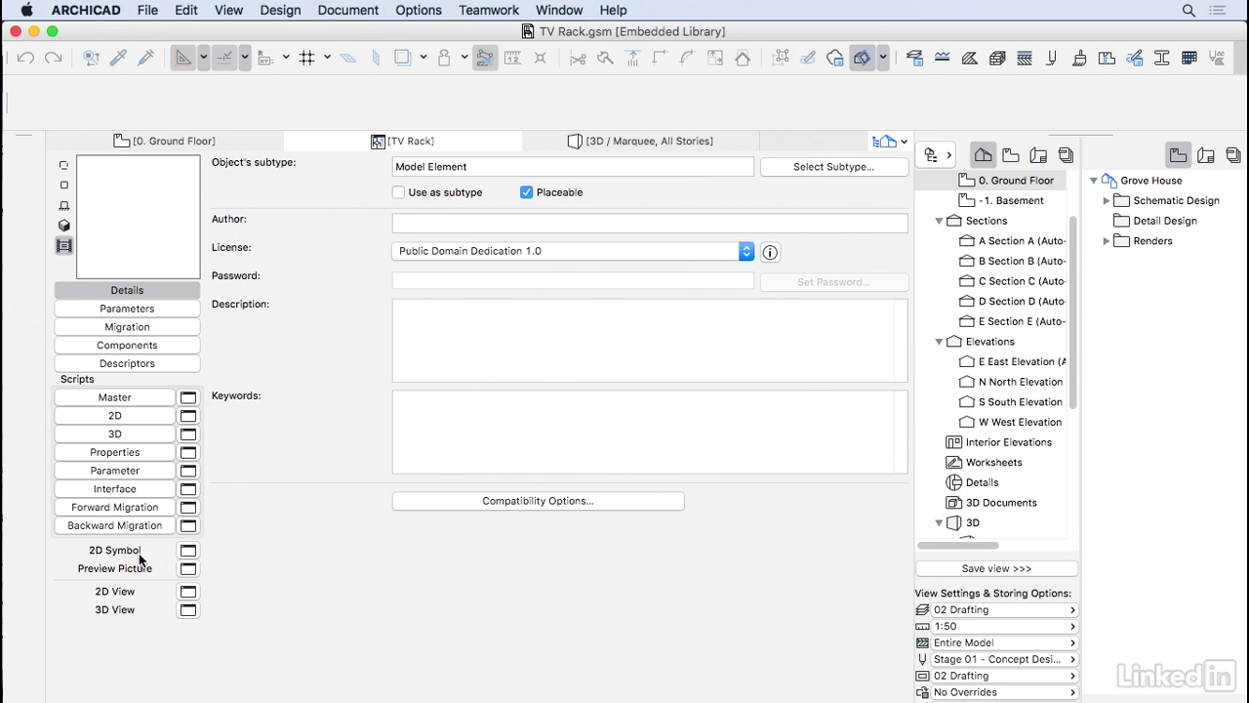
pyautogui.click(188, 552)
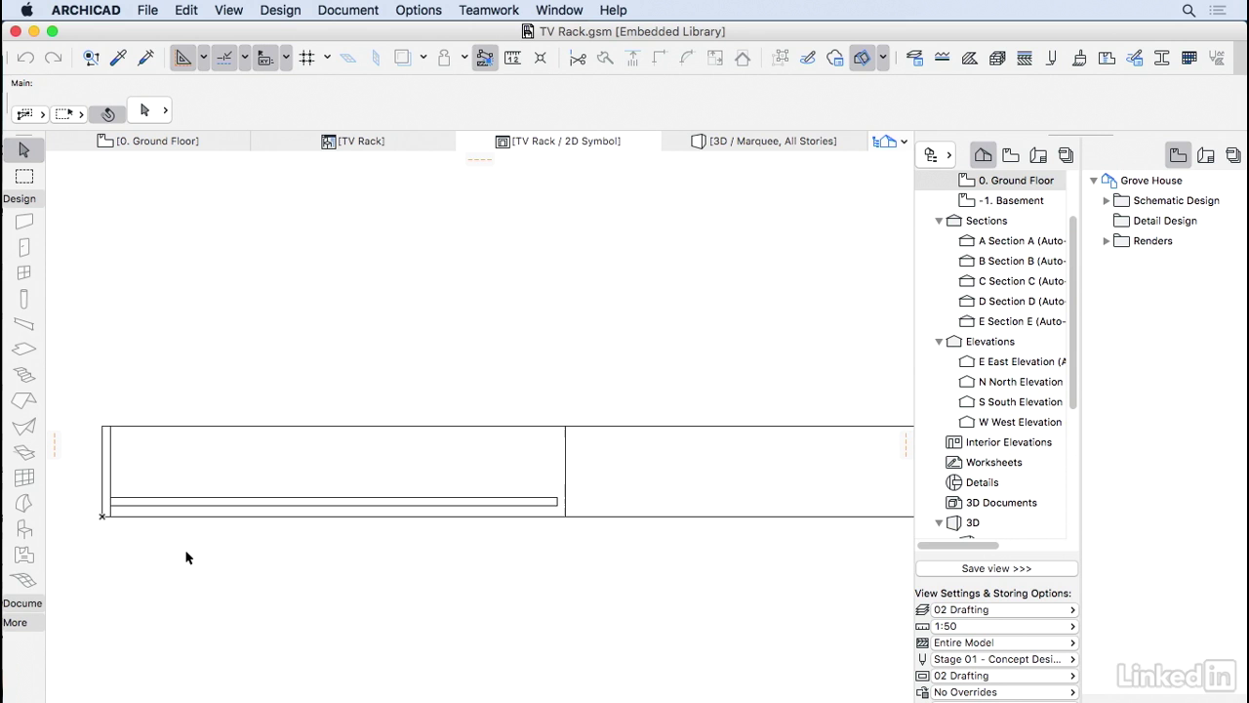
pyautogui.scroll(-5, 223, 494)
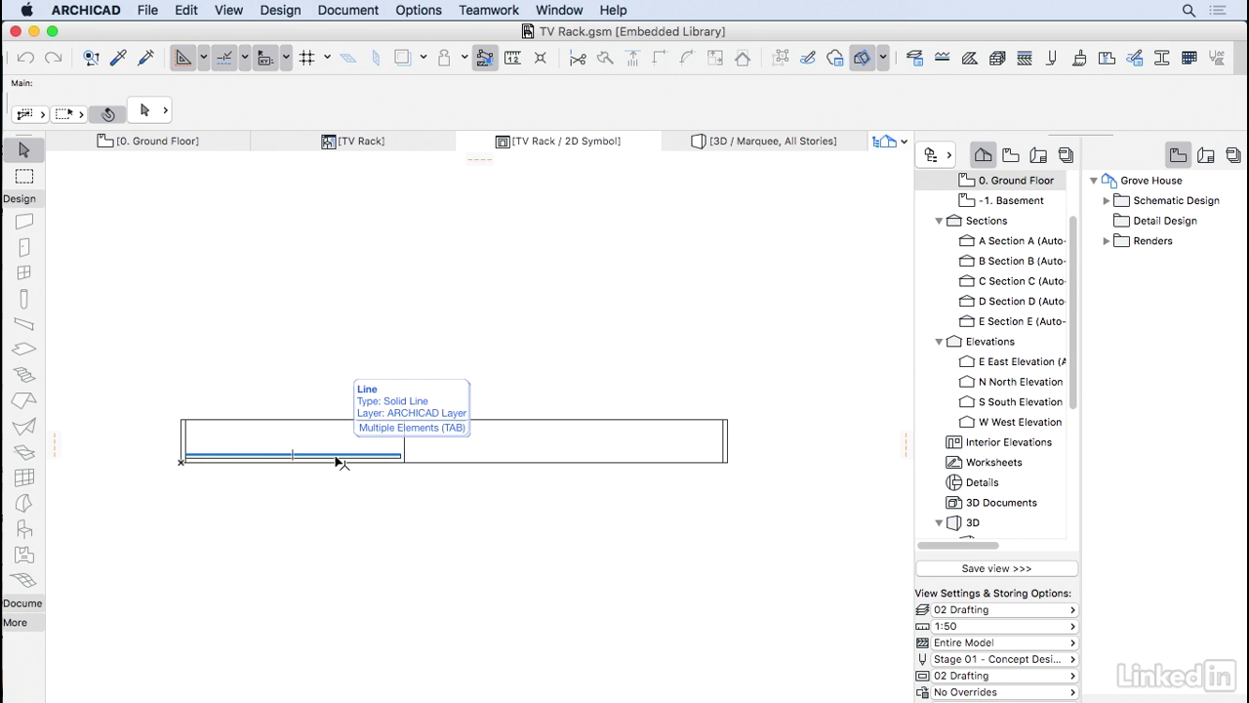
pyautogui.click(335, 455)
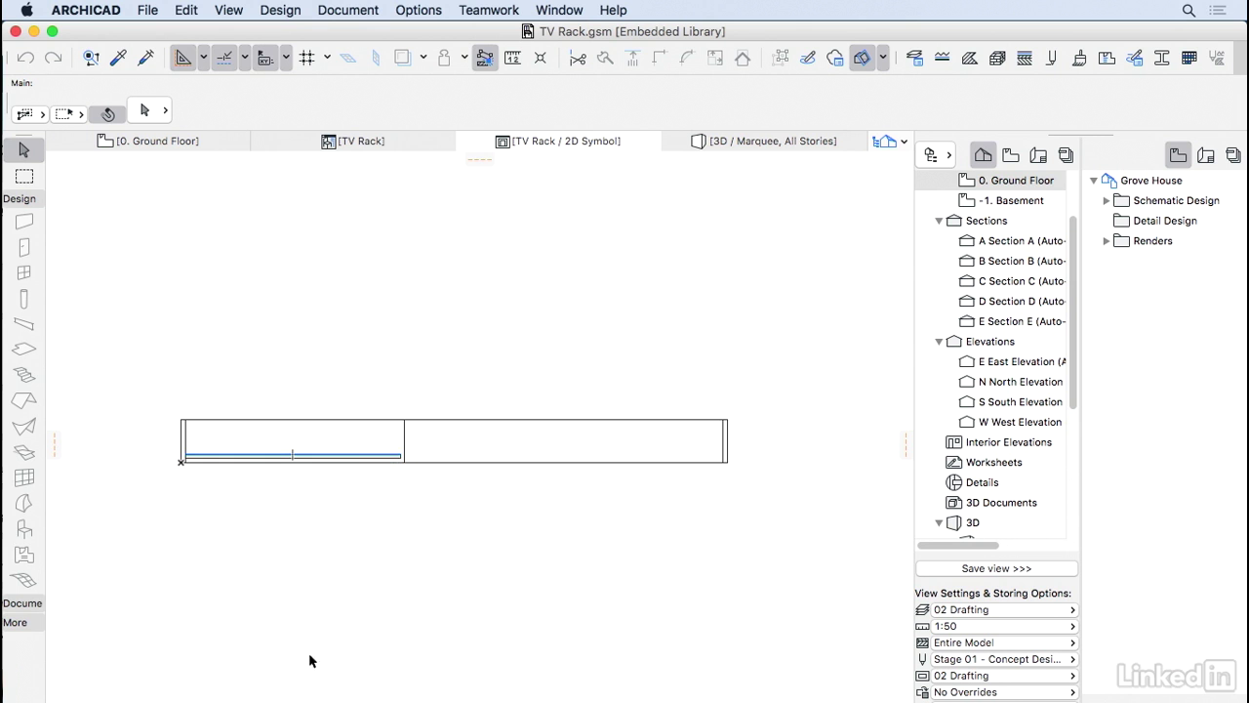
pyautogui.click(54, 33)
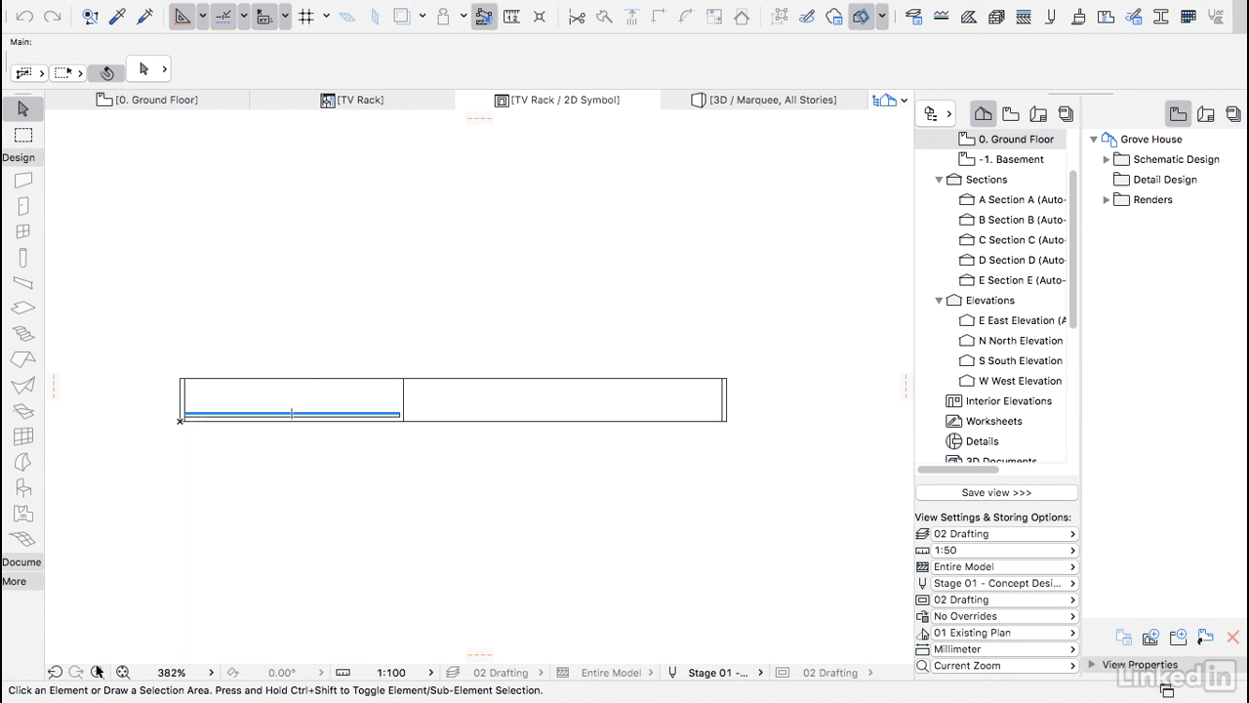
# Delete the inner and duplicate lines of the TV Rack 2D symbol, excluding some outer outline lines from the selection
pyautogui.click(608, 472)
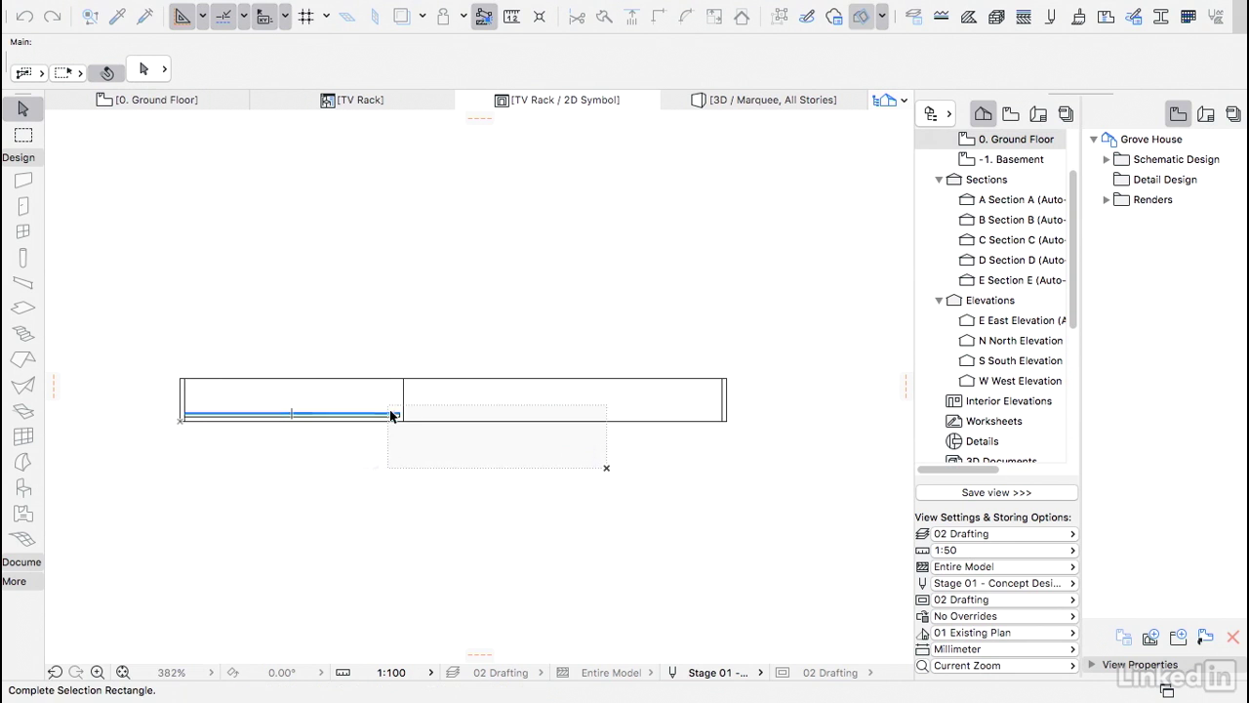
pyautogui.click(326, 402)
pyautogui.click(153, 308)
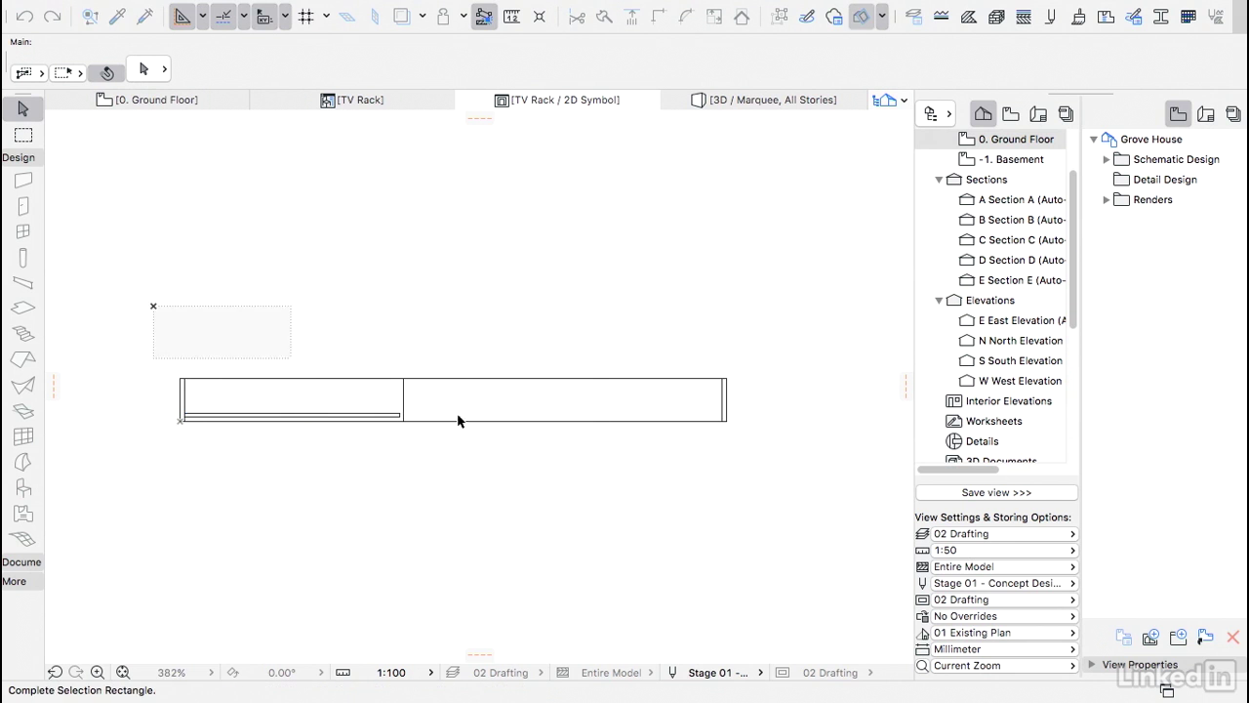
pyautogui.click(740, 475)
pyautogui.keyDown('shift'); pyautogui.click(703, 422); pyautogui.keyUp('shift')
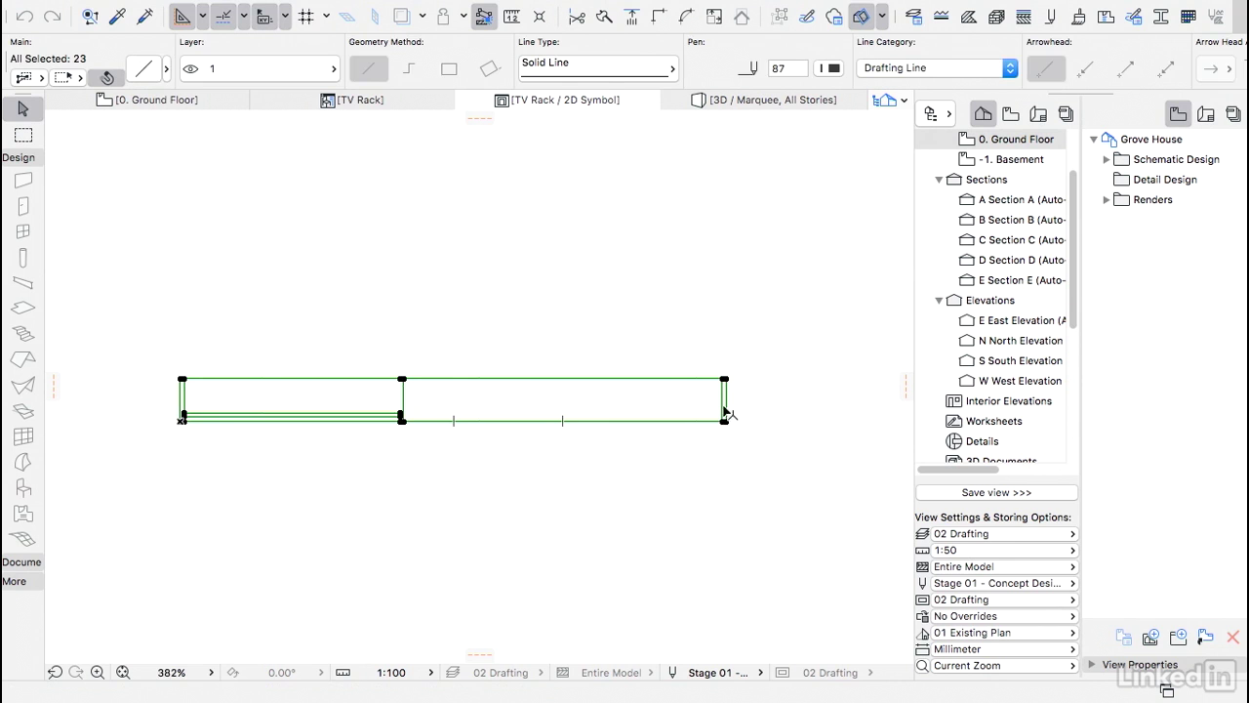
pyautogui.keyDown('shift'); pyautogui.click(724, 402); pyautogui.keyUp('shift')
pyautogui.keyDown('shift'); pyautogui.click(657, 378); pyautogui.keyUp('shift')
pyautogui.keyDown('shift'); pyautogui.click(180, 400); pyautogui.keyUp('shift')
pyautogui.press('Delete')
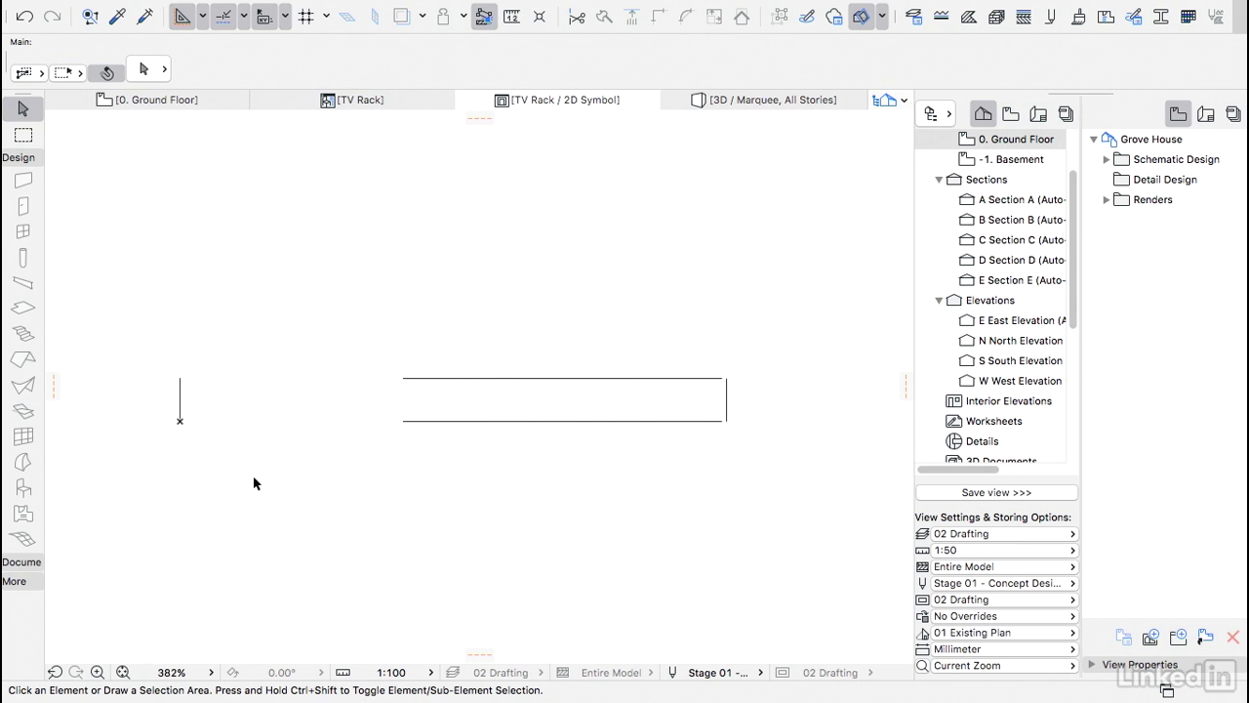
# Intersect the symbol's upper outline line with the left and right end lines to close both upper corners
pyautogui.click(438, 390)
pyautogui.click(162, 310)
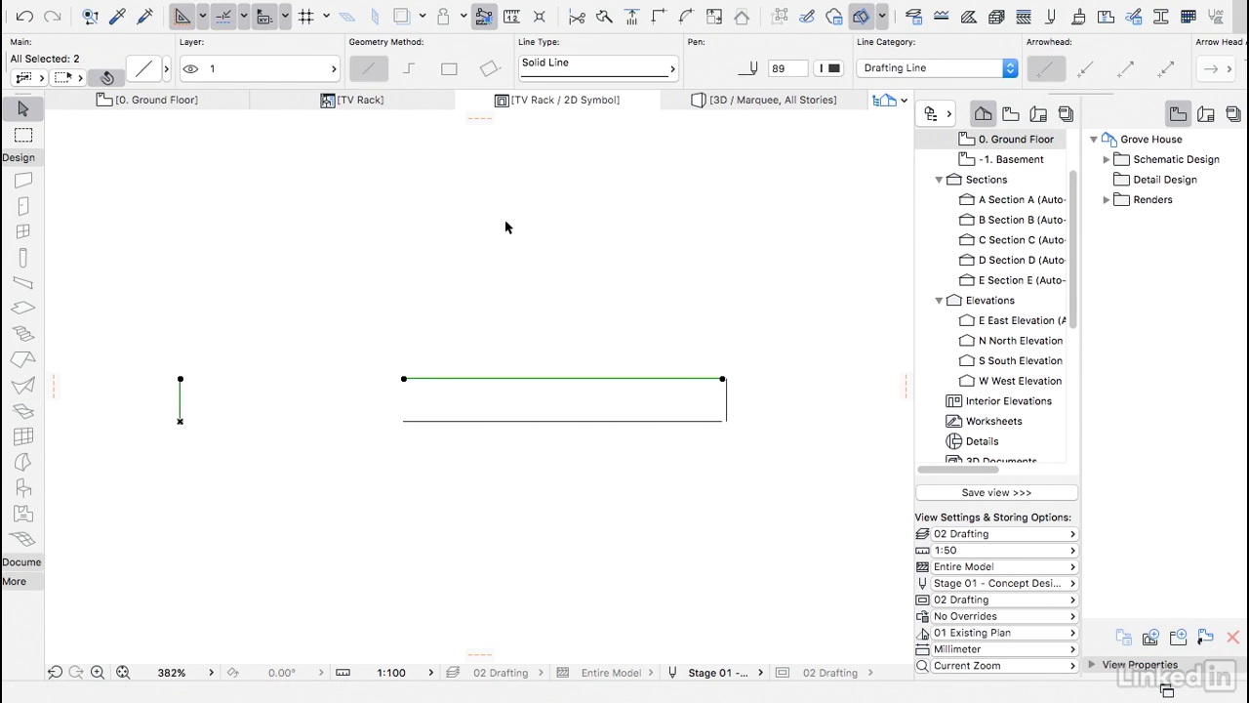
pyautogui.click(659, 17)
pyautogui.click(792, 319)
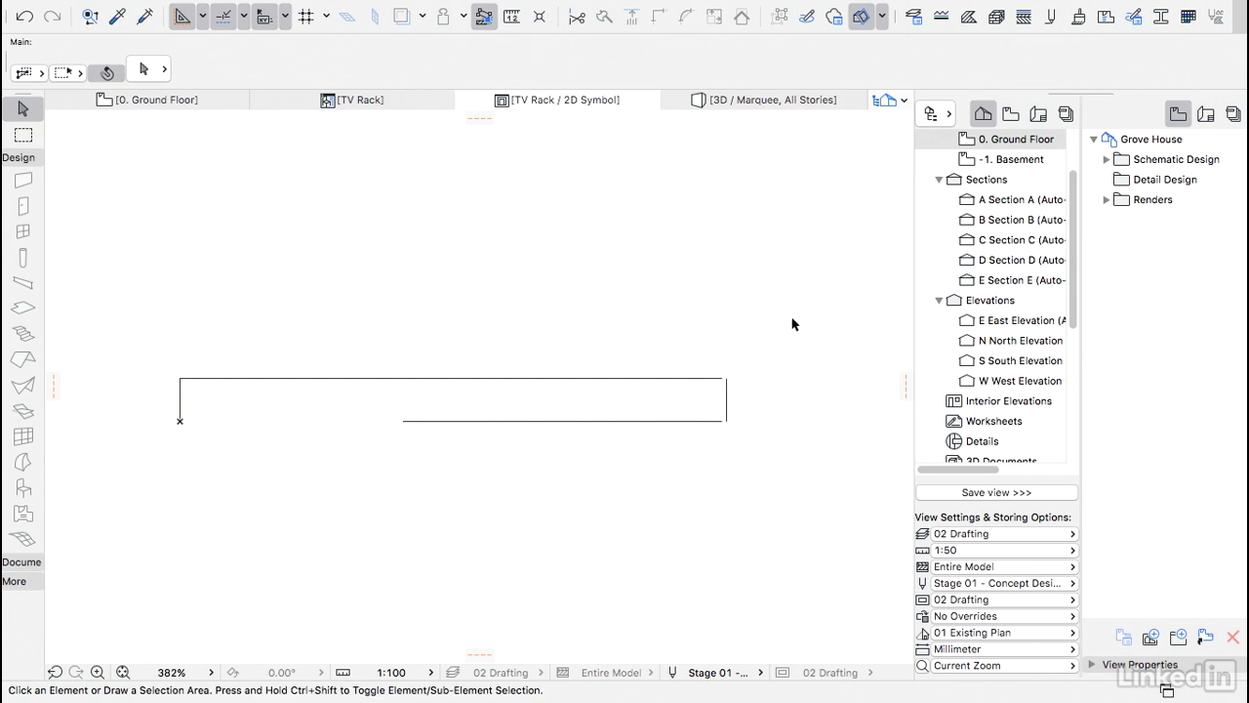
pyautogui.click(697, 390)
pyautogui.click(660, 18)
# Intersect the symbol's lower outline line with the right and left end lines to complete the plain rectangle
pyautogui.click(772, 471)
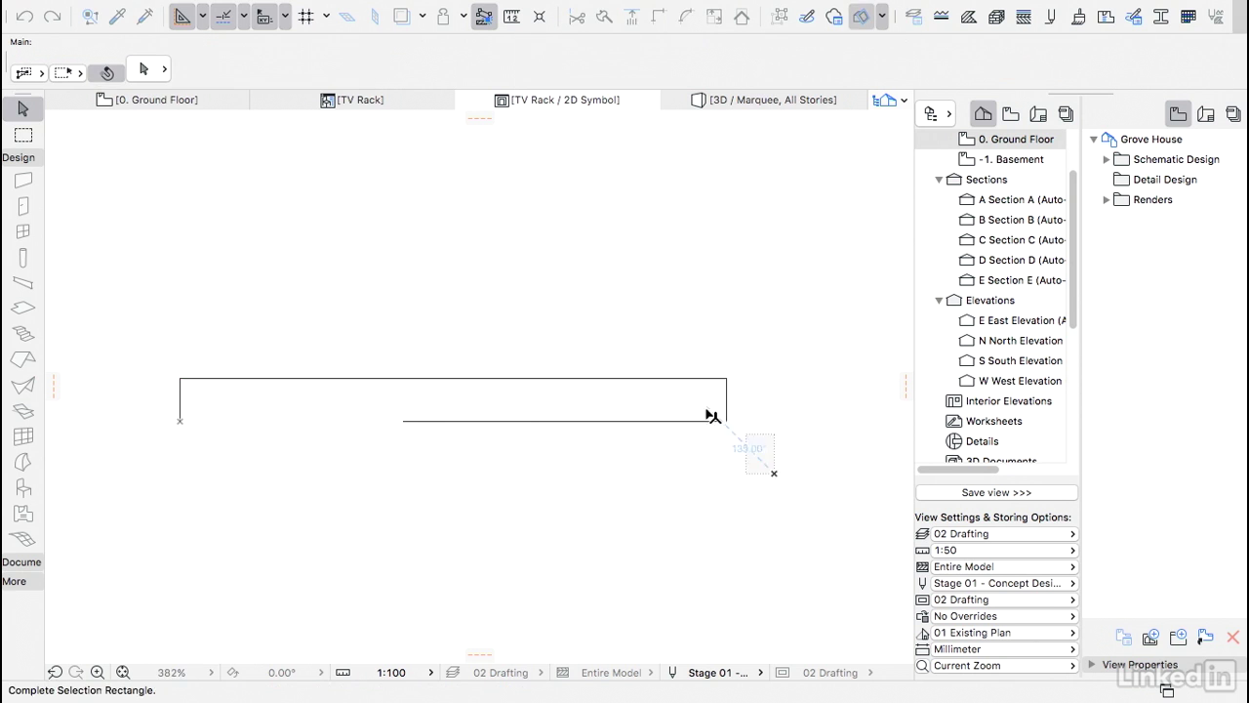
pyautogui.click(692, 393)
pyautogui.click(660, 17)
pyautogui.click(455, 466)
pyautogui.click(164, 417)
pyautogui.click(659, 17)
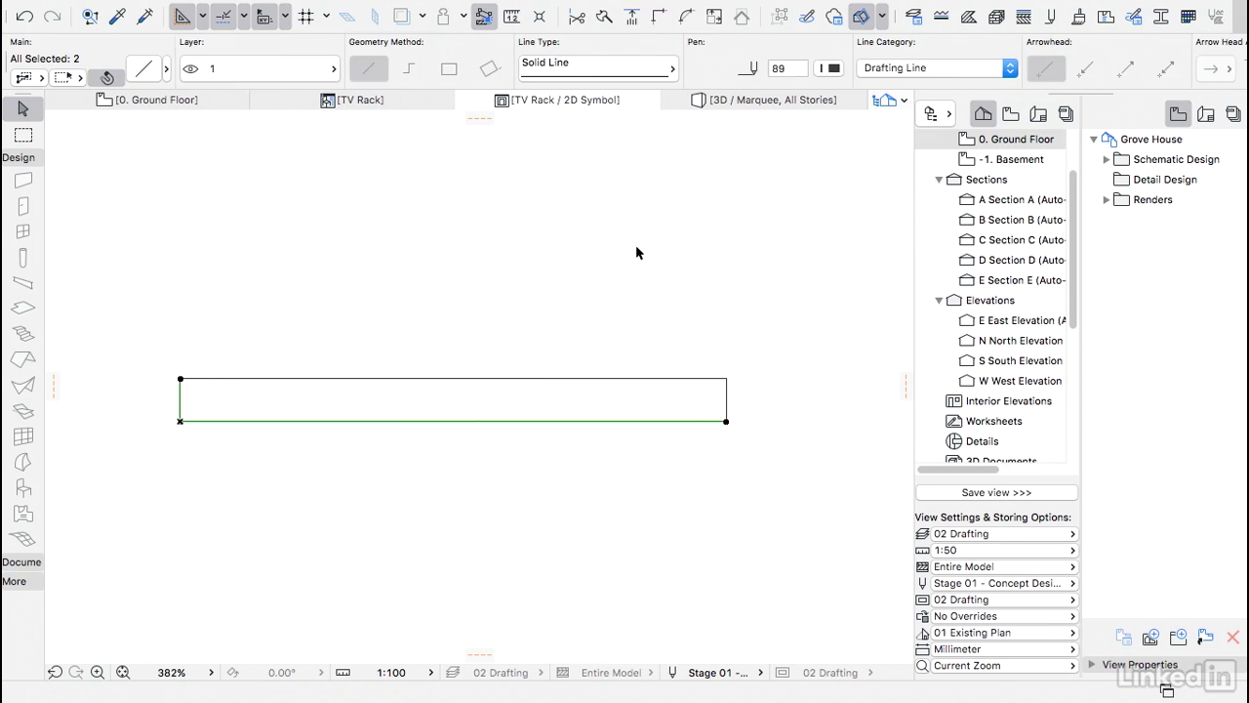
pyautogui.click(606, 253)
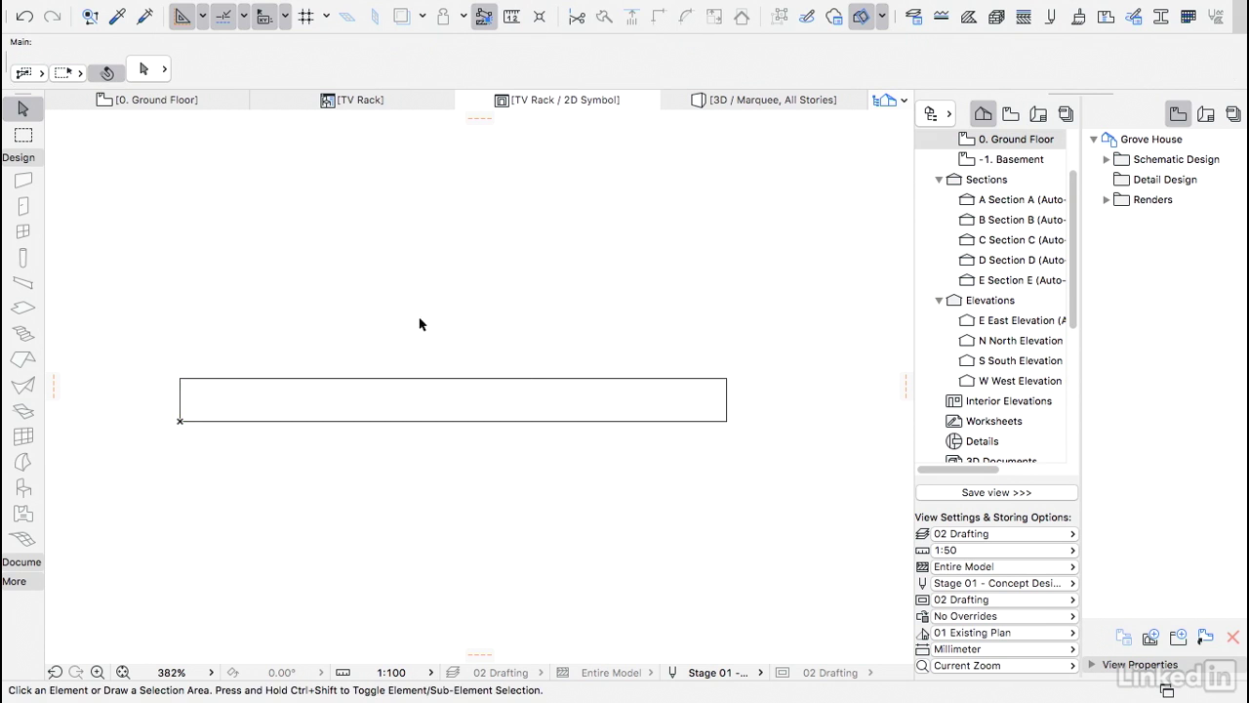
# Close the 2D symbol and the TV Rack object editor, saving the changes to the library part
pyautogui.click(464, 100)
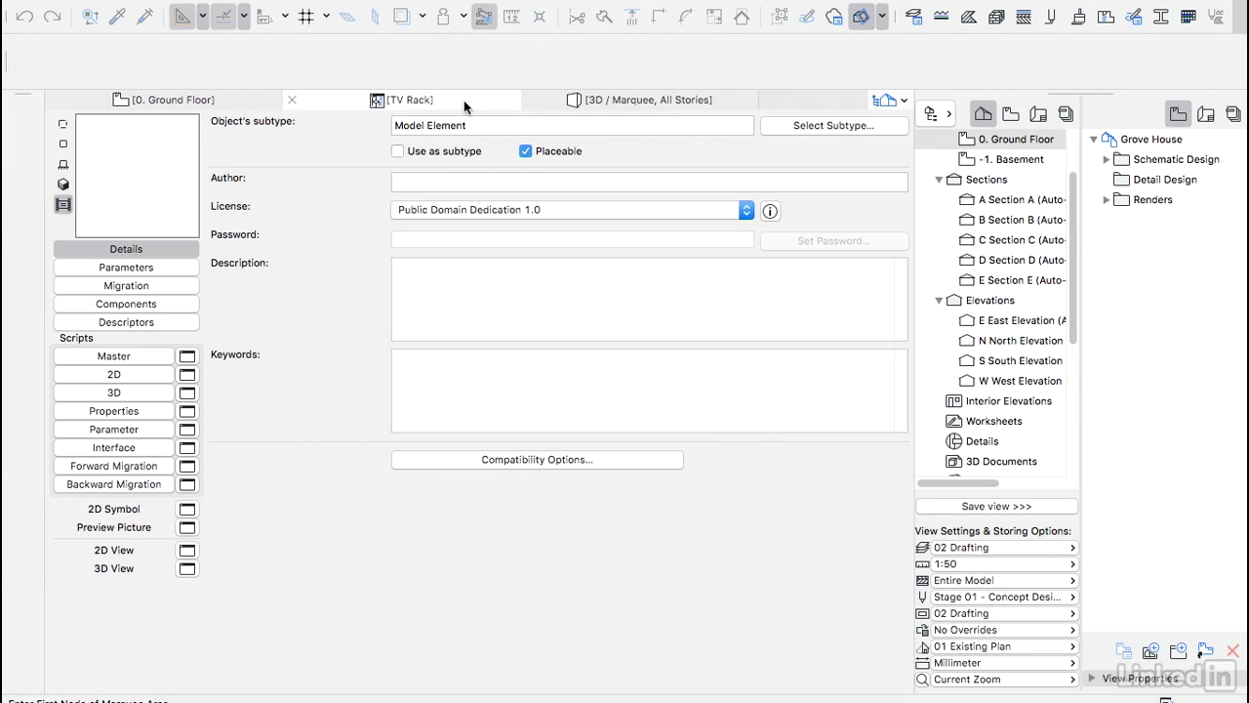
pyautogui.click(292, 101)
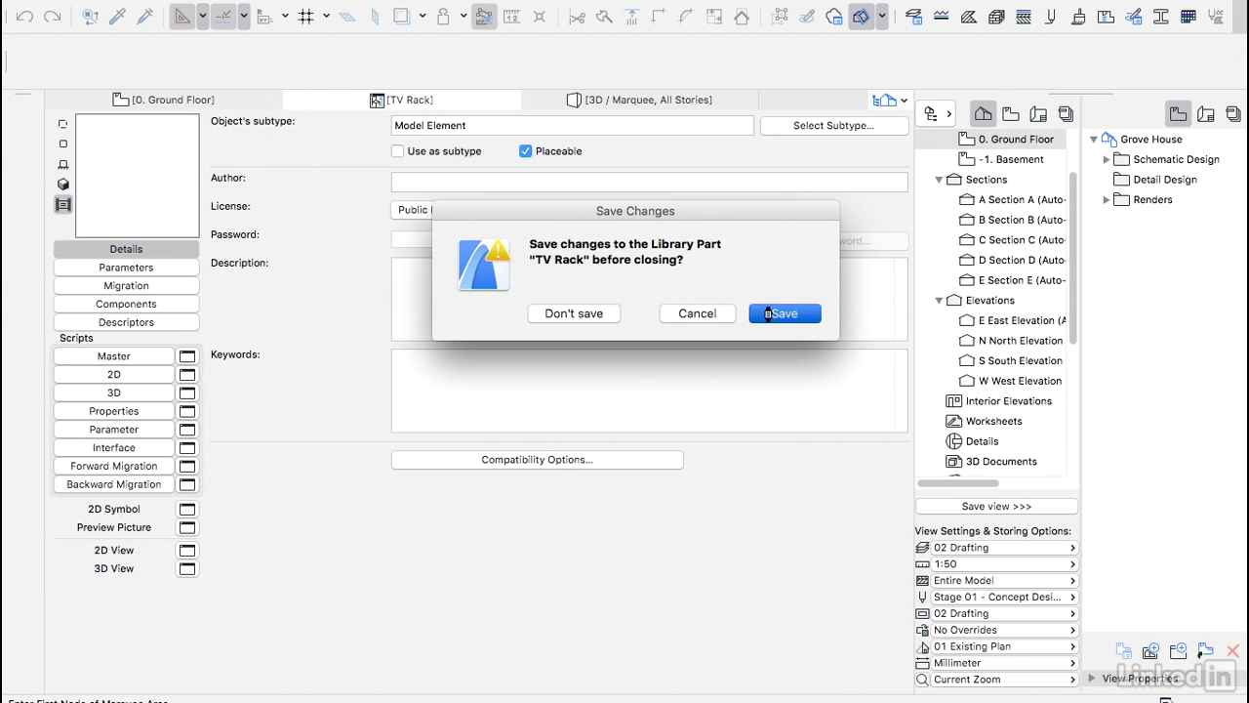
pyautogui.click(767, 313)
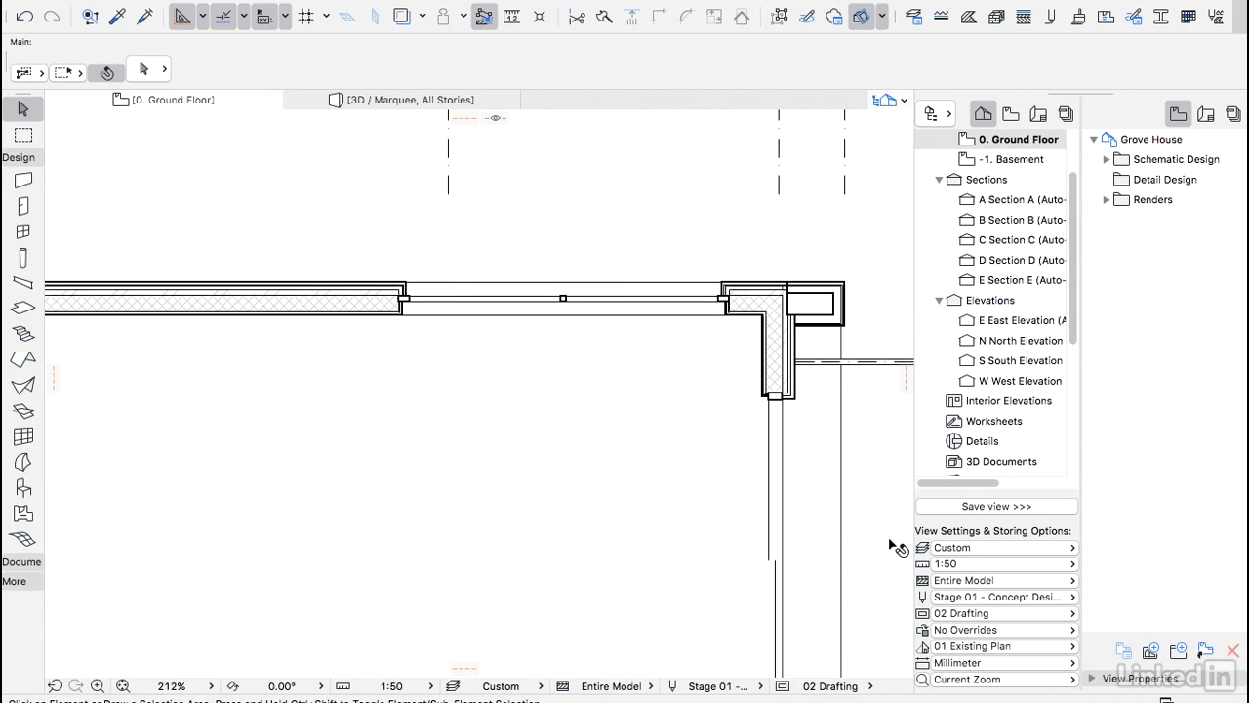
# Set the ground floor plan's layer combination to 02 Drafting and check the simplified TV Rack at the TV wall
pyautogui.click(939, 547)
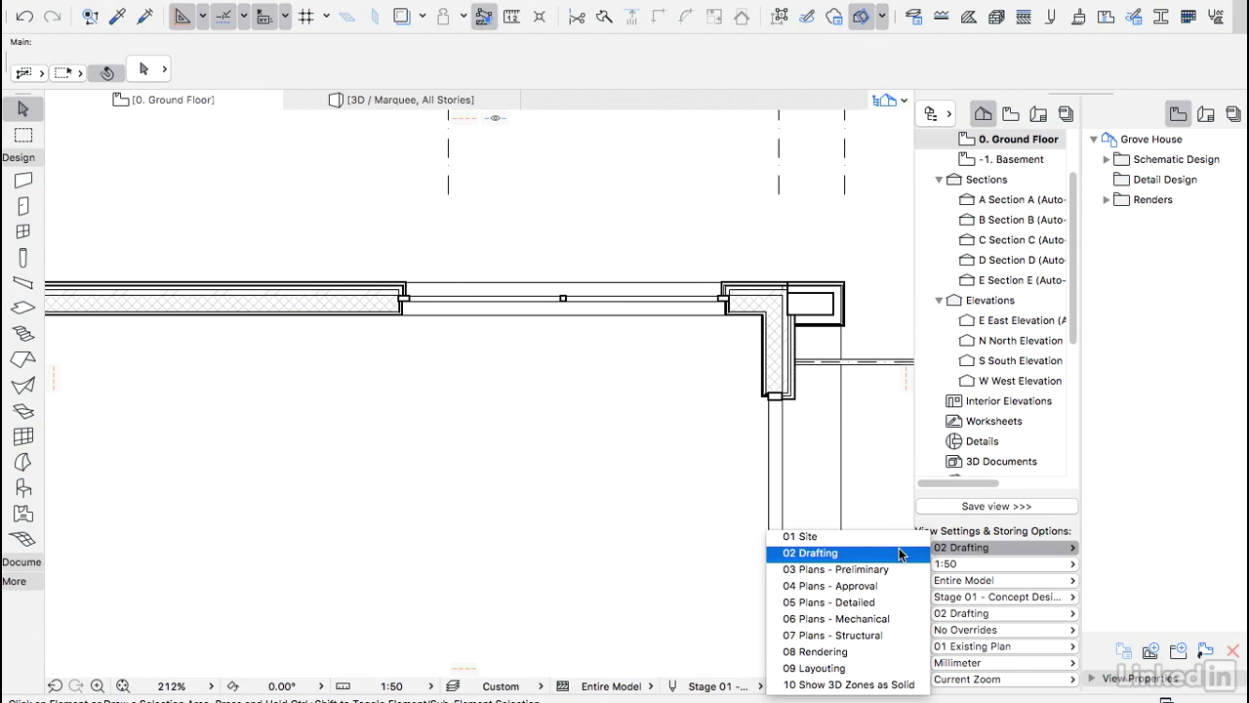
pyautogui.click(913, 553)
pyautogui.moveTo(472, 374); pyautogui.dragTo(575, 411, button='middle')
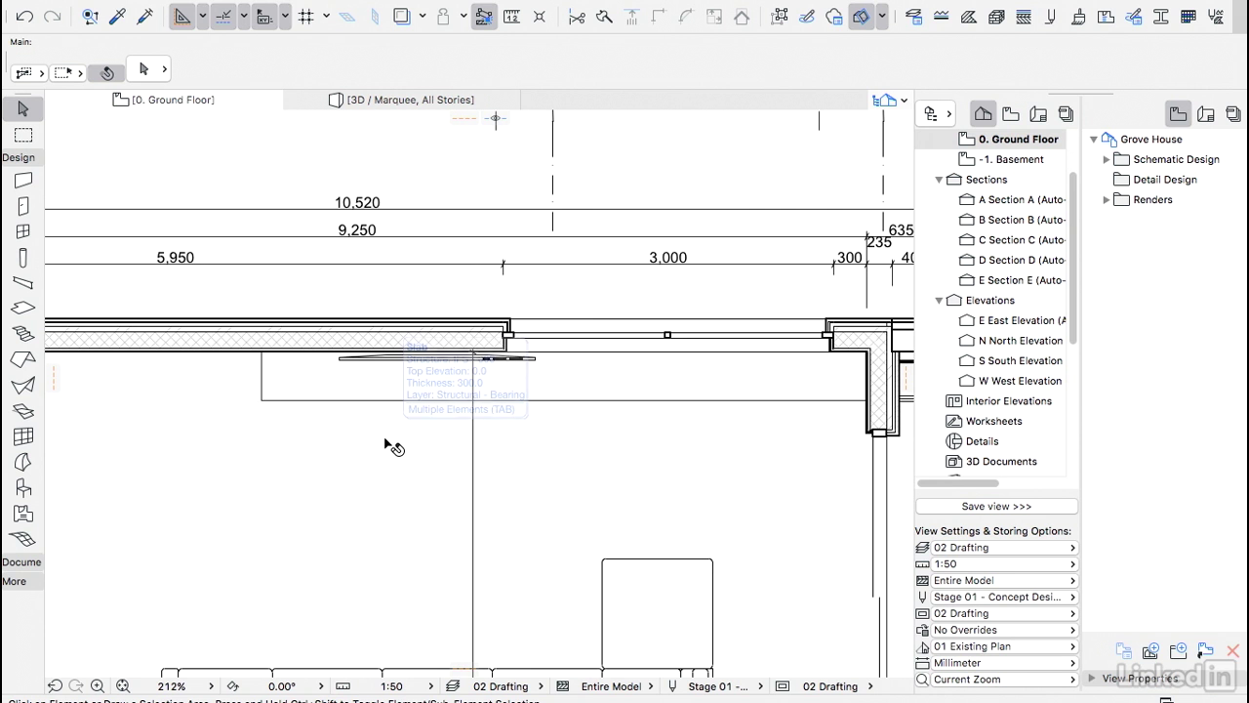
pyautogui.scroll(-4, 389, 446)
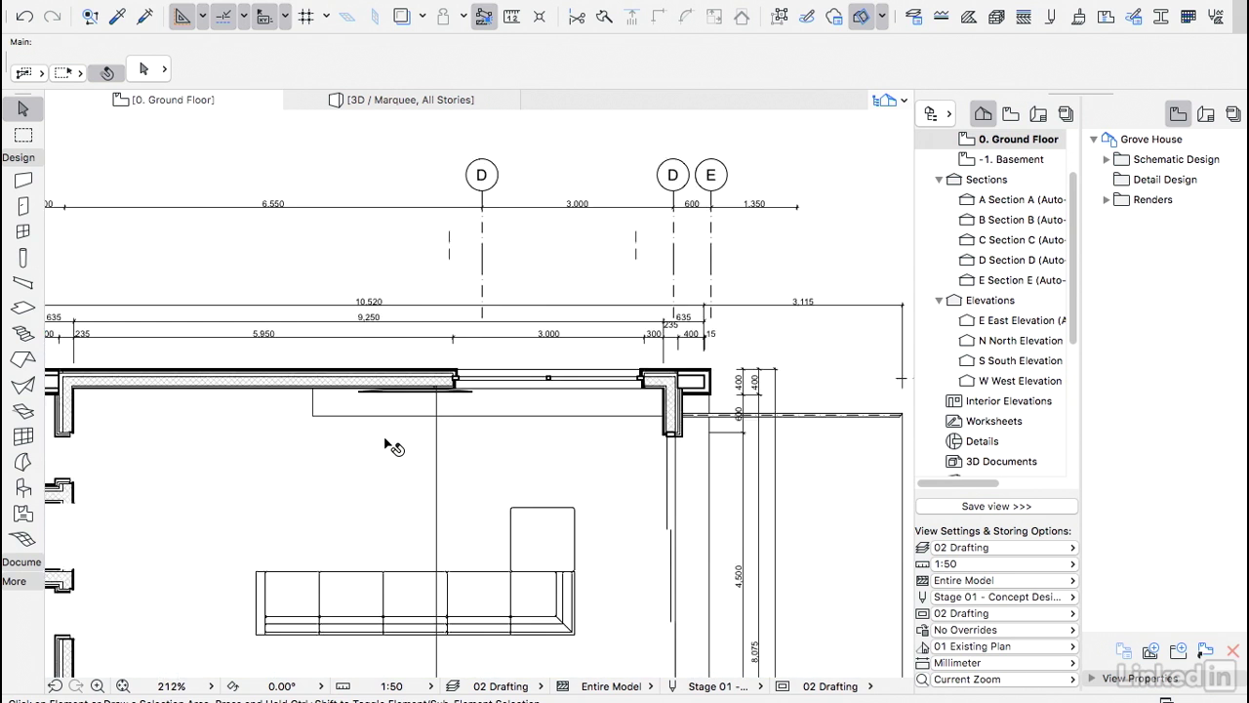
pyautogui.scroll(3, 146, 464)
# Set the slab defaults to the Plywood building material with a thickness of 40 mm
pyautogui.click(24, 308)
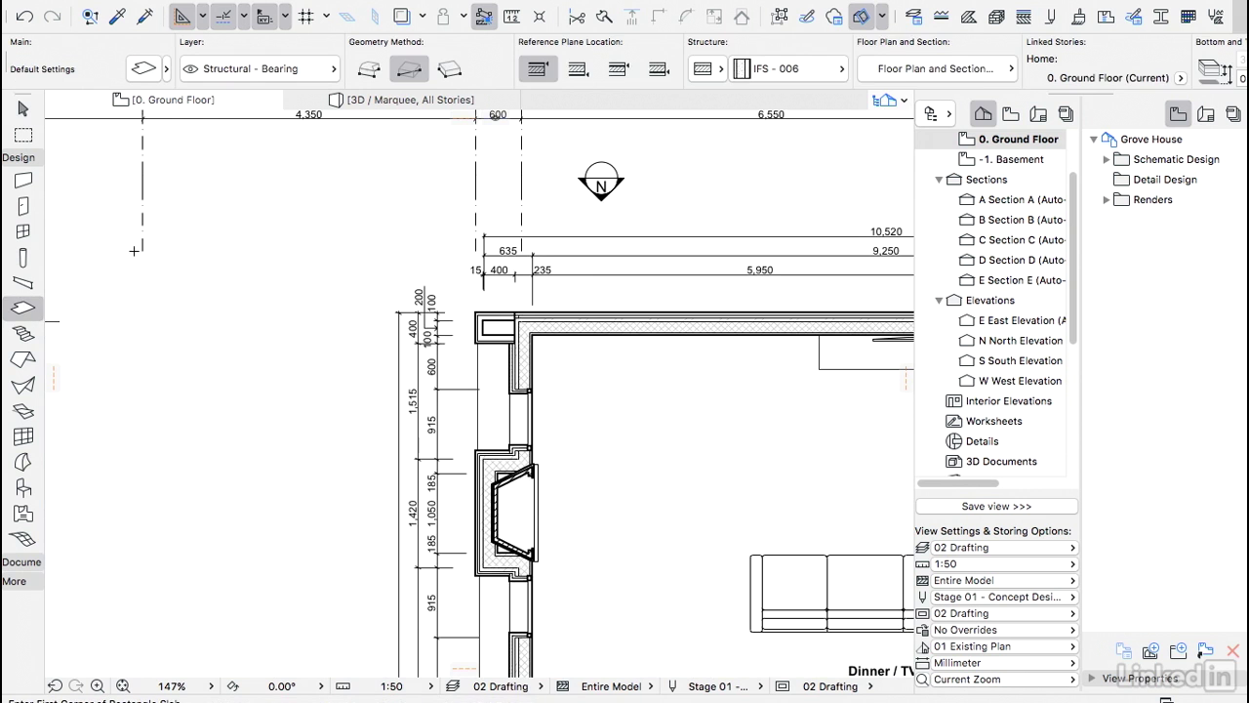
pyautogui.press('super+t')
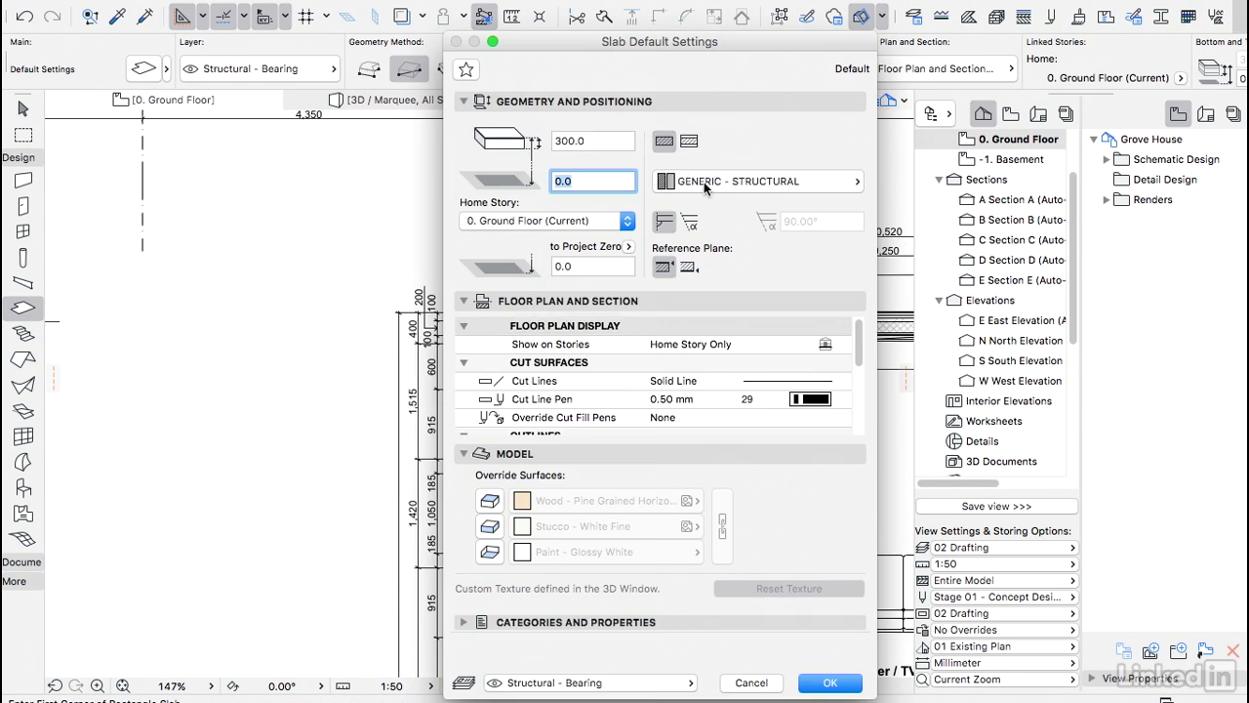
pyautogui.click(704, 181)
pyautogui.click(488, 177)
pyautogui.moveTo(592, 141); pyautogui.dragTo(521, 139)
pyautogui.write('40')
pyautogui.press('Return')
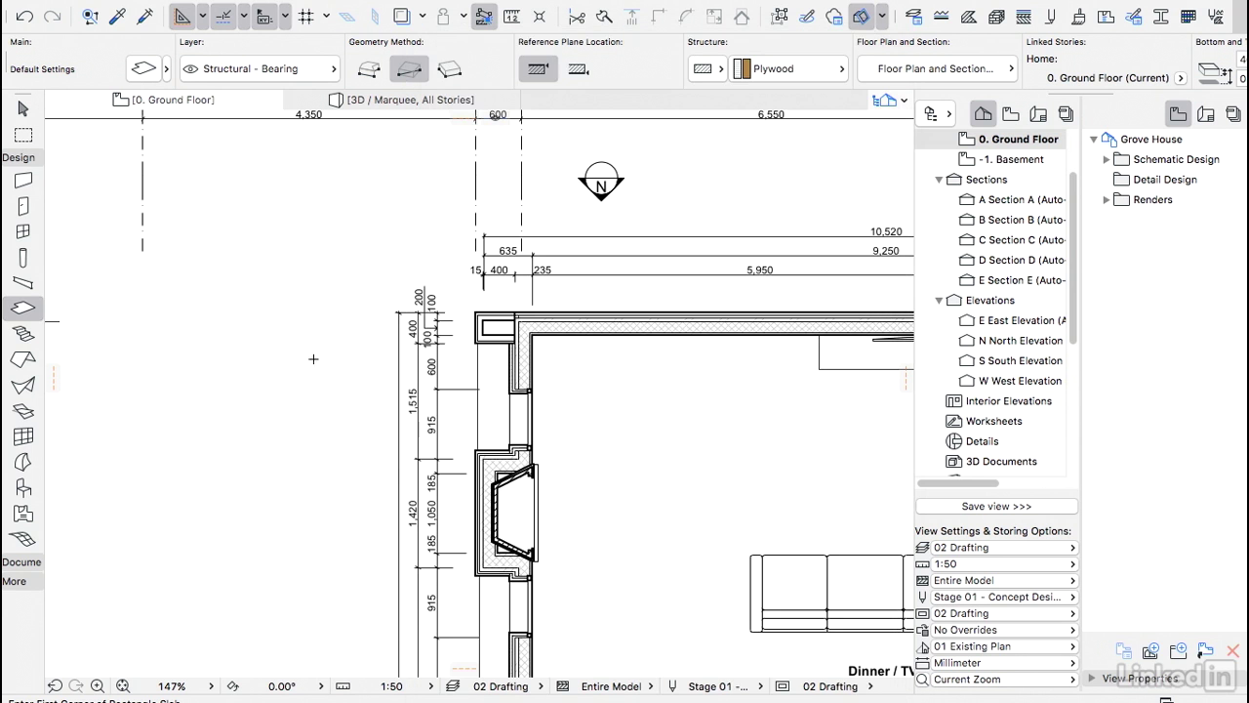
# Draw a rectangular plywood slab 2100 mm long and 800 mm wide in the empty area beside the house plan
pyautogui.click(200, 325)
pyautogui.click(368, 69)
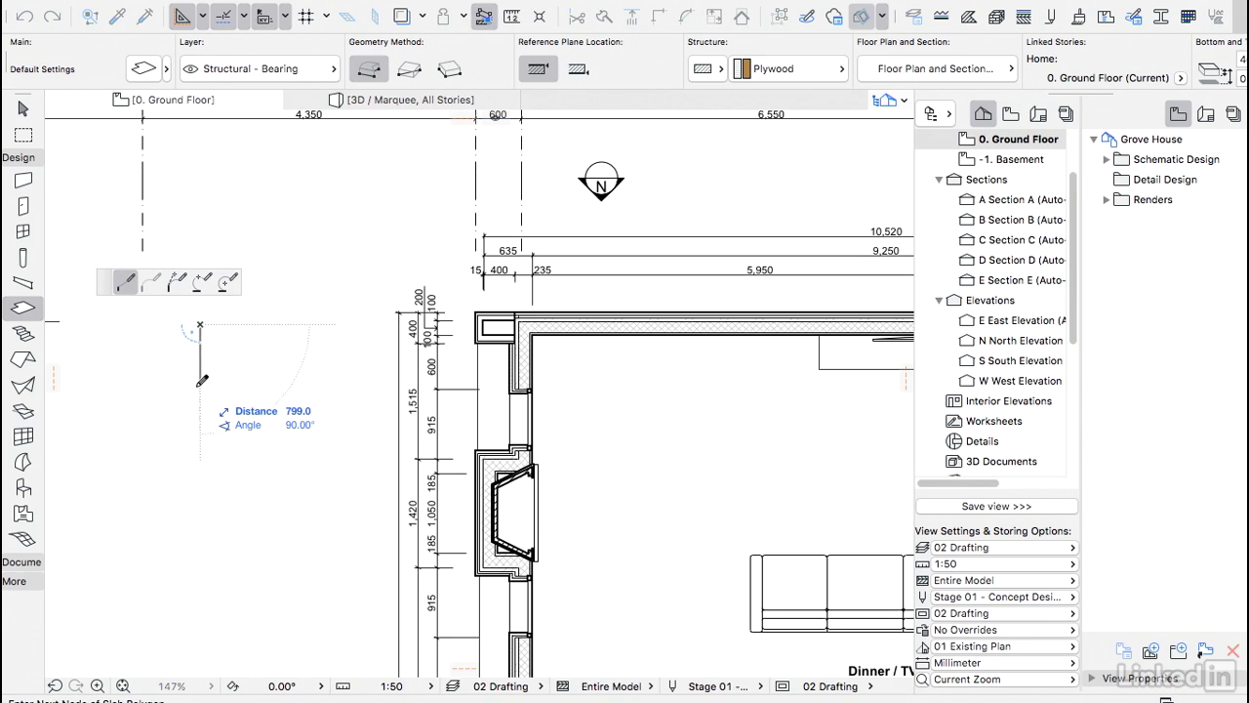
pyautogui.write('2100')
pyautogui.press('Return')
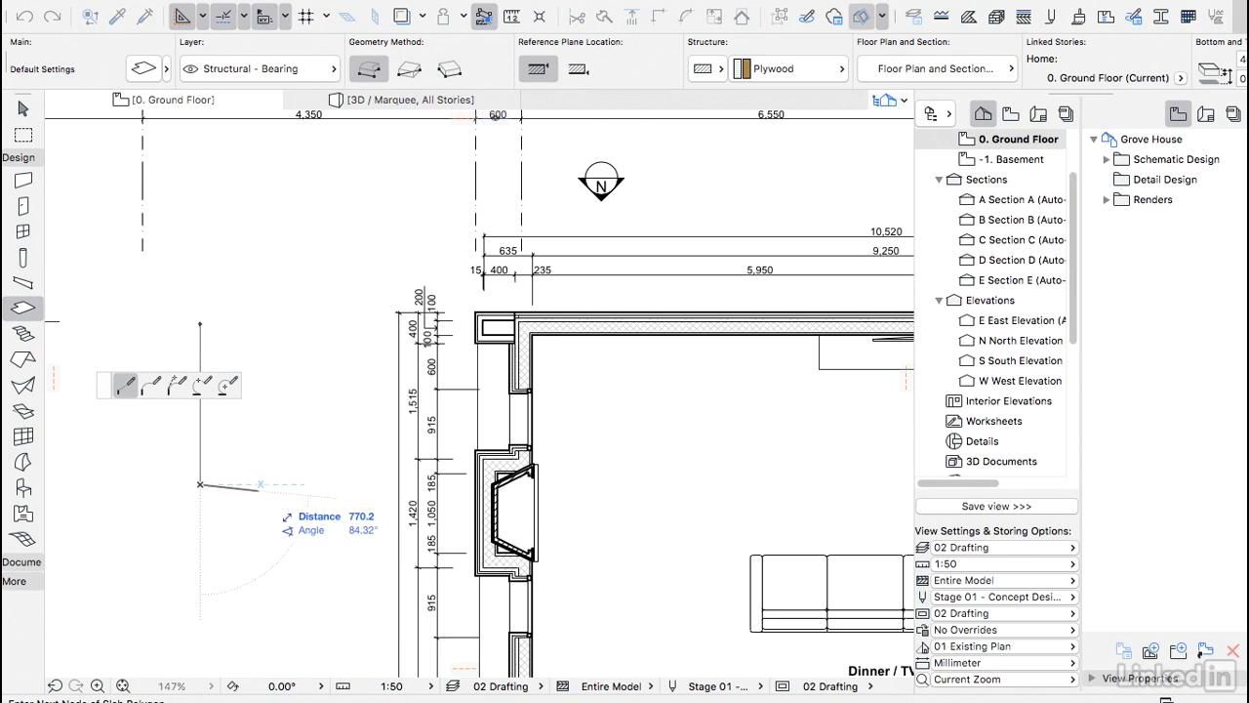
pyautogui.write('0800')
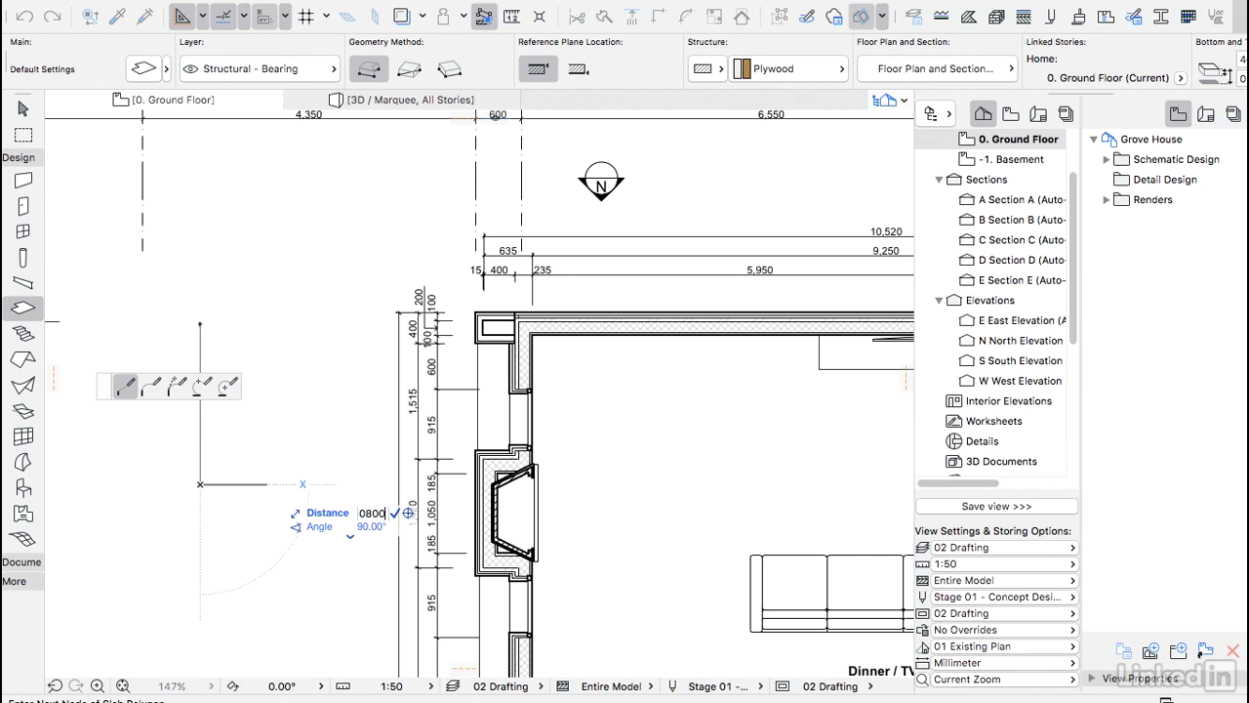
pyautogui.press('Return')
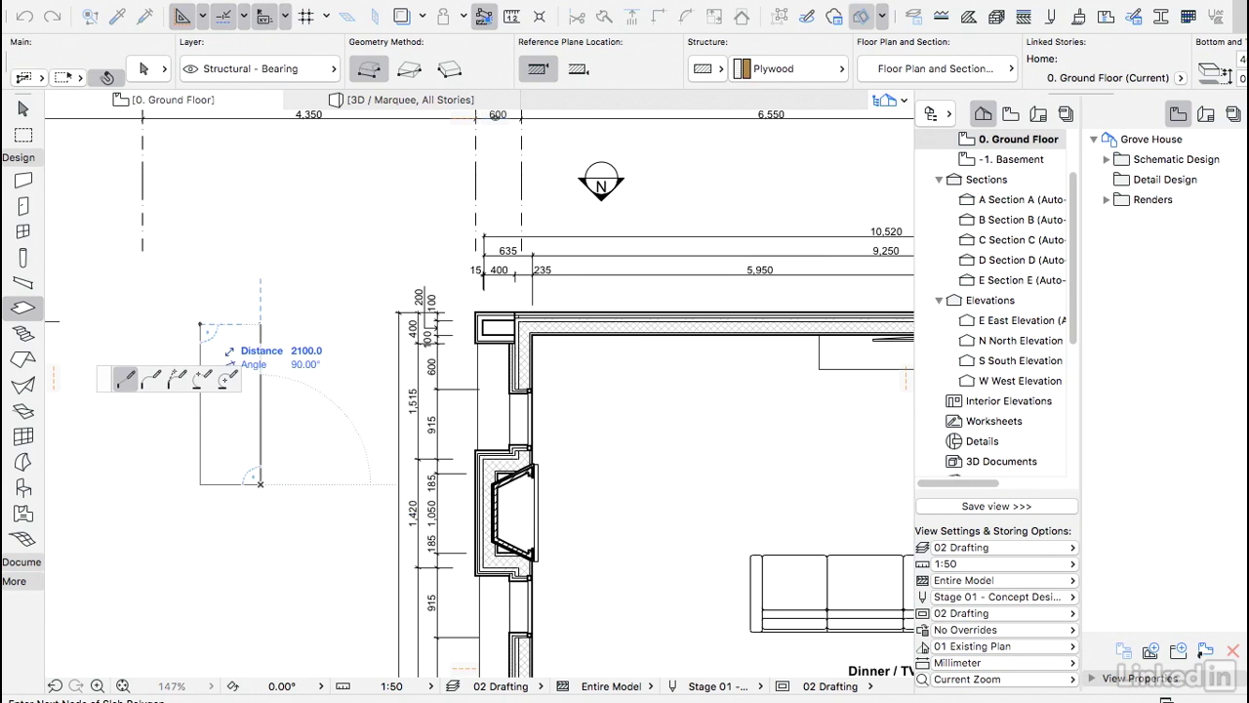
pyautogui.keyDown('shift'); pyautogui.click(200, 324); pyautogui.keyUp('shift')
pyautogui.click(200, 324)
# Create a smaller slab inside the plywood slab by offsetting its outline 150 mm inward
pyautogui.scroll(3, 236, 349)
pyautogui.moveTo(236, 348); pyautogui.dragTo(316, 336, button='middle')
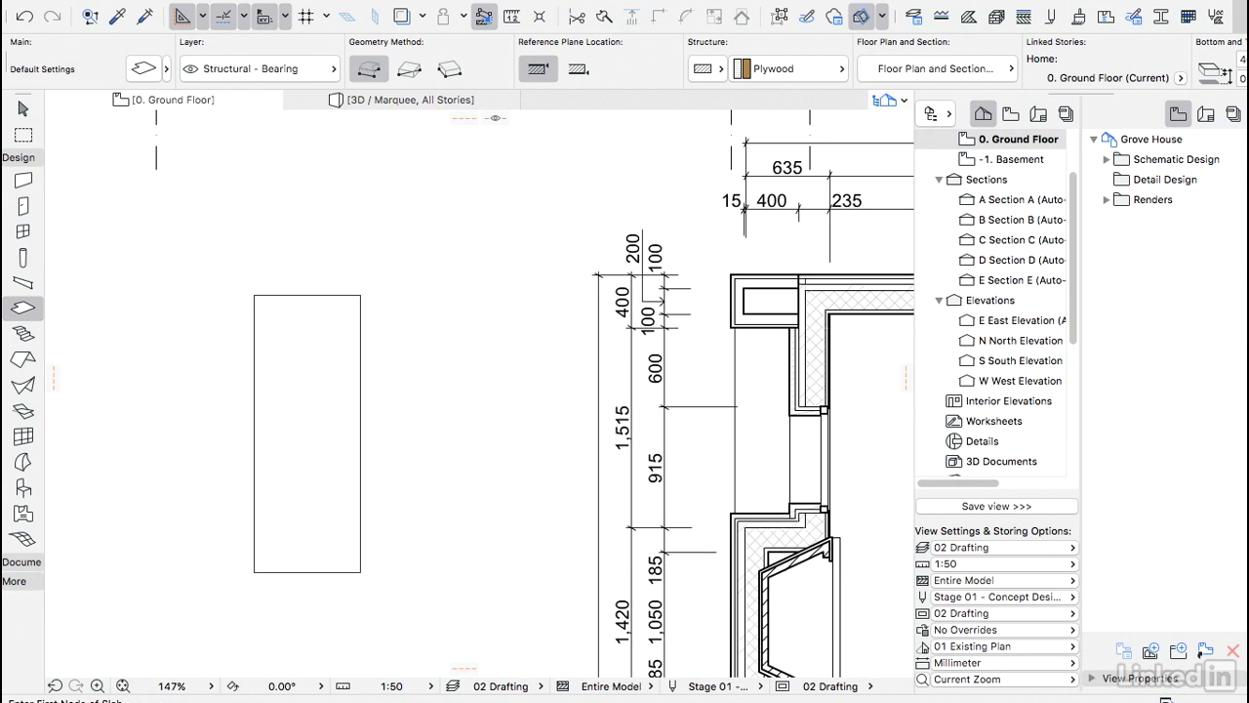
pyautogui.click(324, 367)
pyautogui.press('Escape')
pyautogui.press('Escape')
pyautogui.click(360, 322)
pyautogui.click(360, 322)
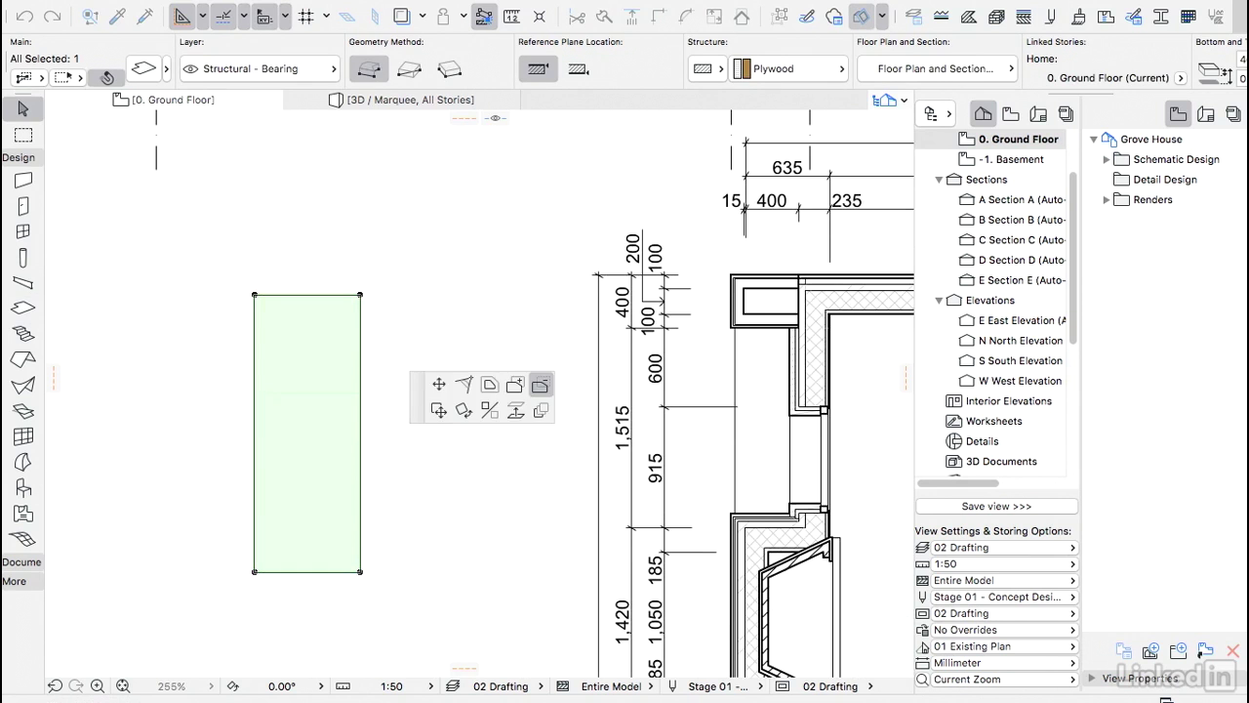
pyautogui.click(489, 385)
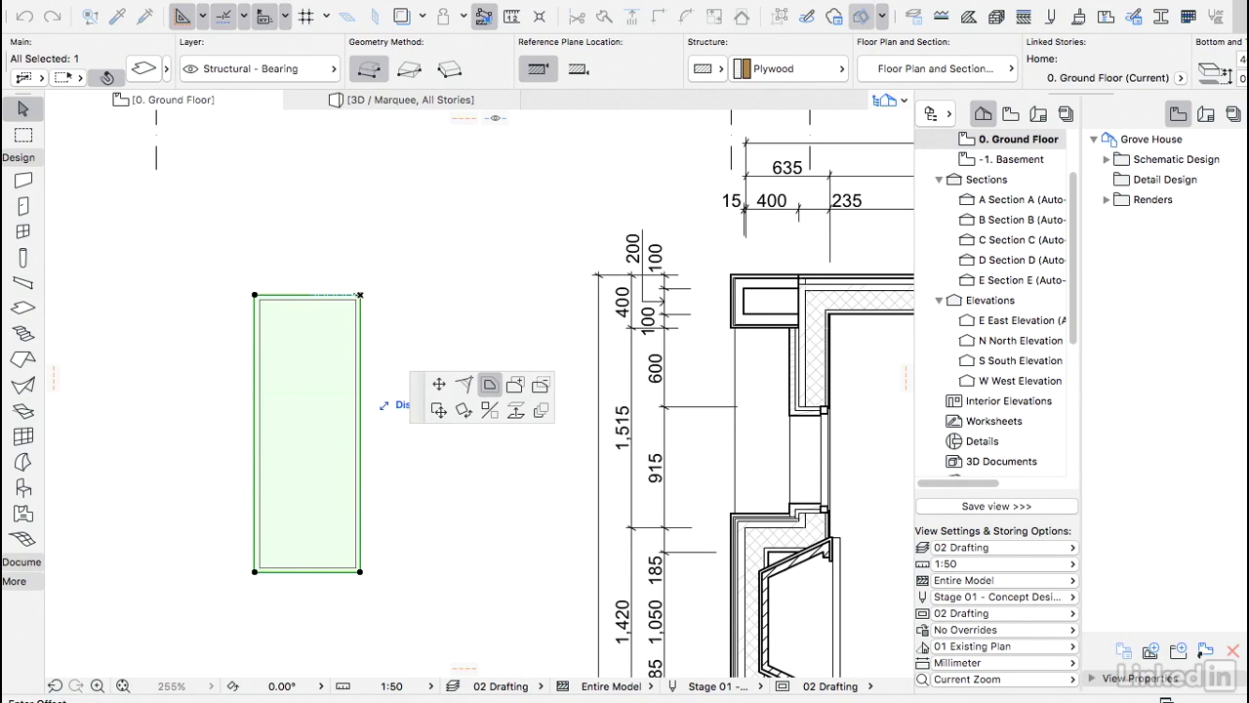
pyautogui.write('150')
pyautogui.press('Return')
# Offset the inner slab's left long edge 350 mm to the right, leaving a narrow strip
pyautogui.click(274, 350)
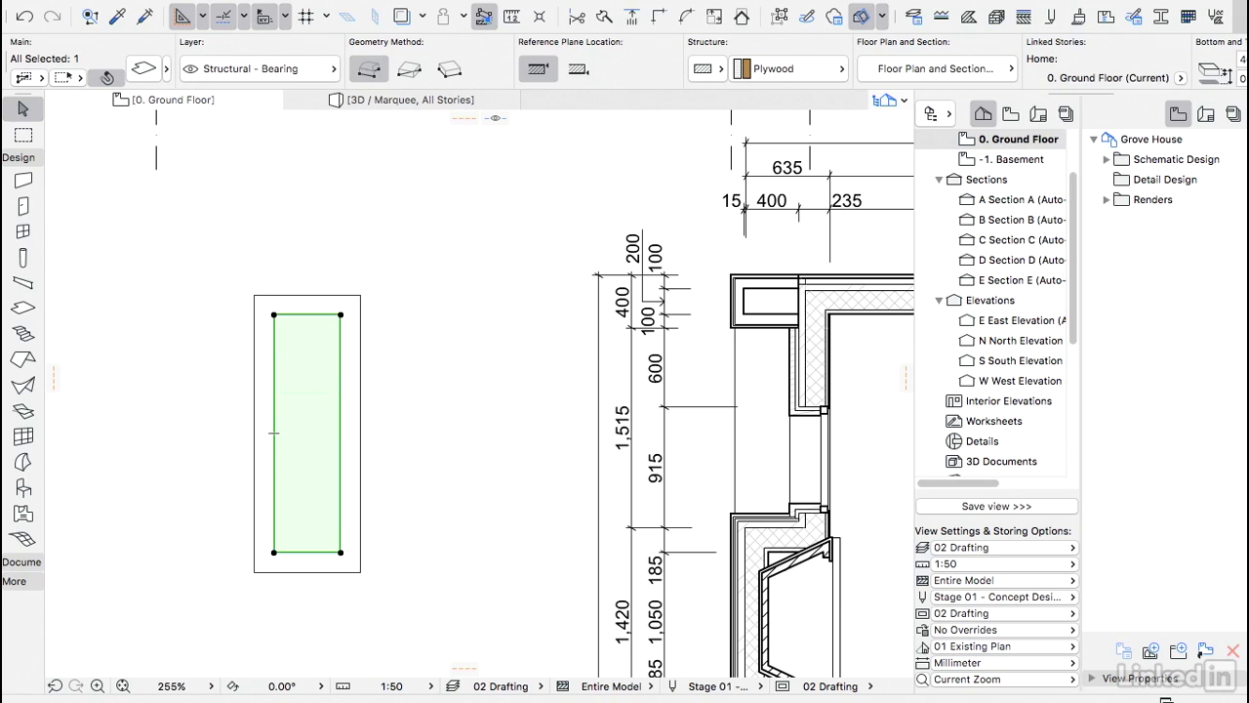
pyautogui.click(275, 351)
pyautogui.write('350')
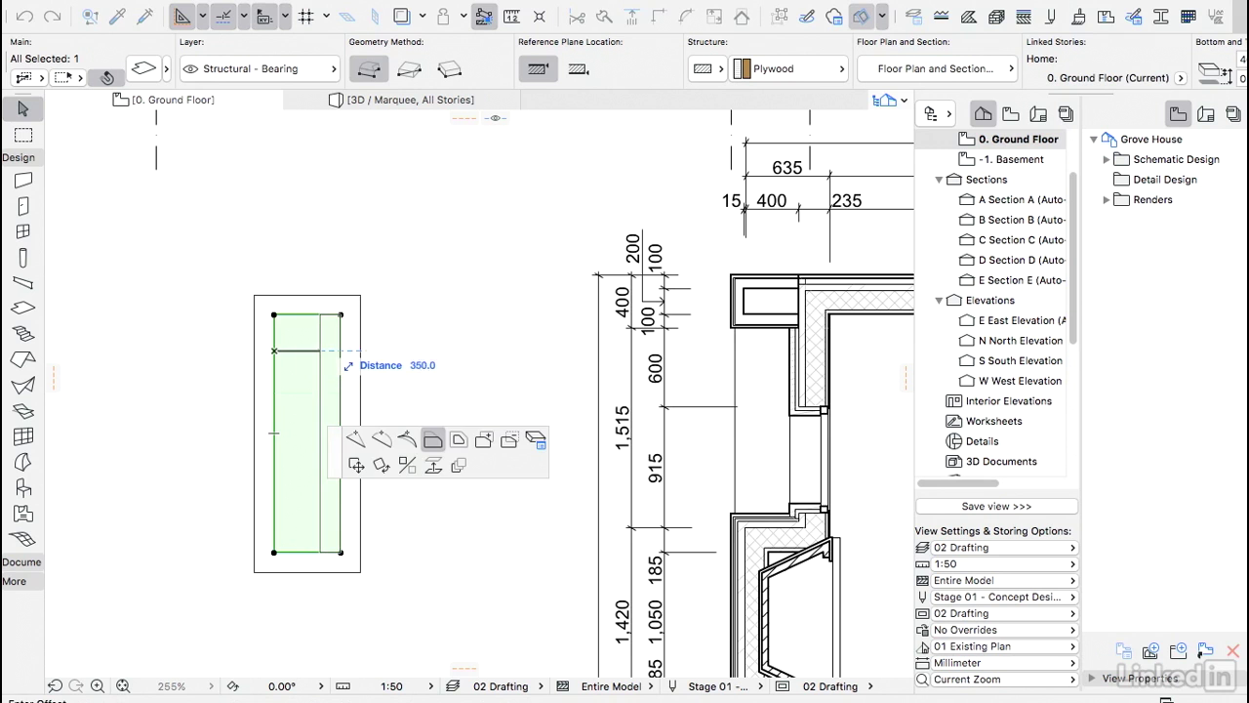
pyautogui.press('Return')
# Cut an opening in the outer plywood slab along the outline of the narrow inner strip
pyautogui.click(255, 351)
pyautogui.click(360, 295)
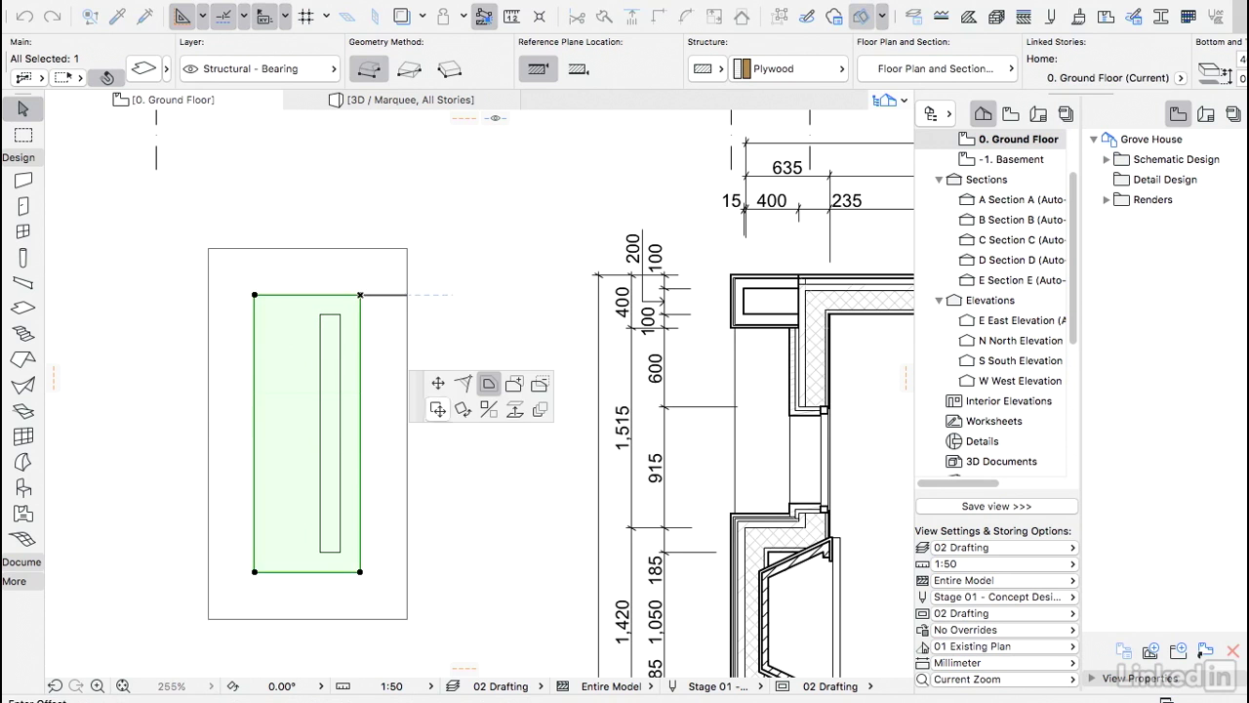
pyautogui.click(540, 384)
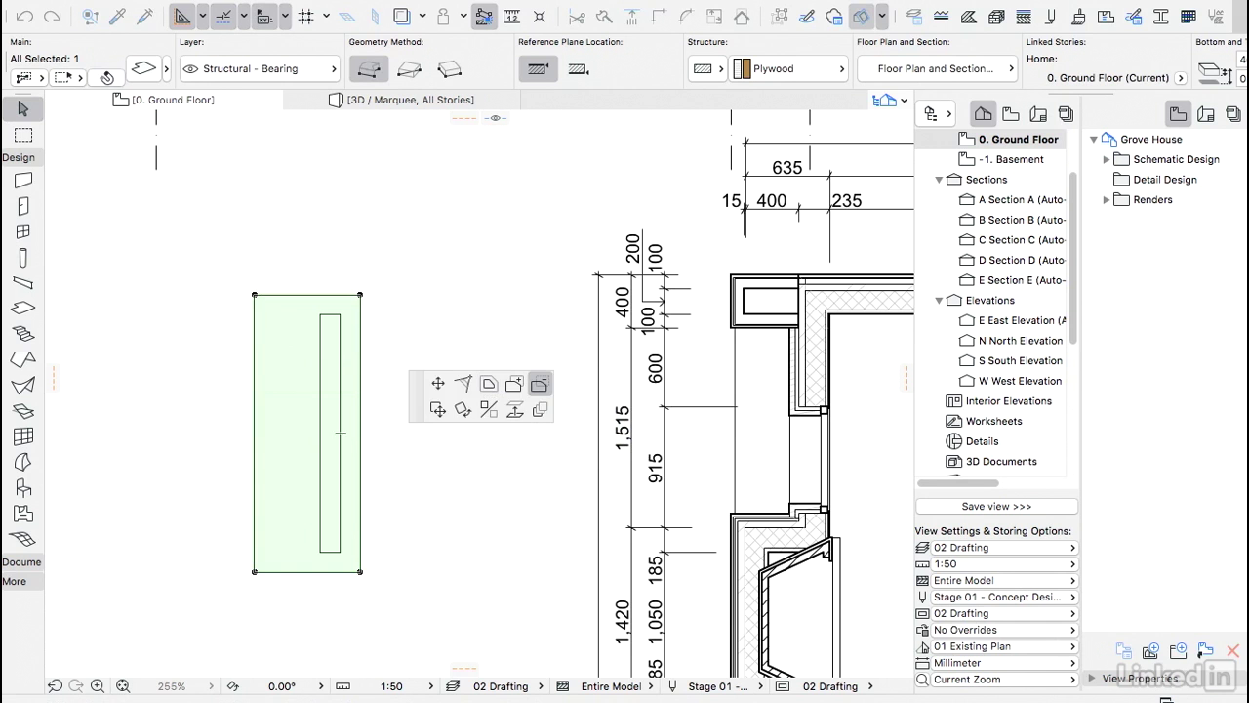
pyautogui.press('Escape')
pyautogui.press('Escape')
# Set the narrow strip slab's building material to Glass and its thickness to 10 mm
pyautogui.scroll(3, 340, 433)
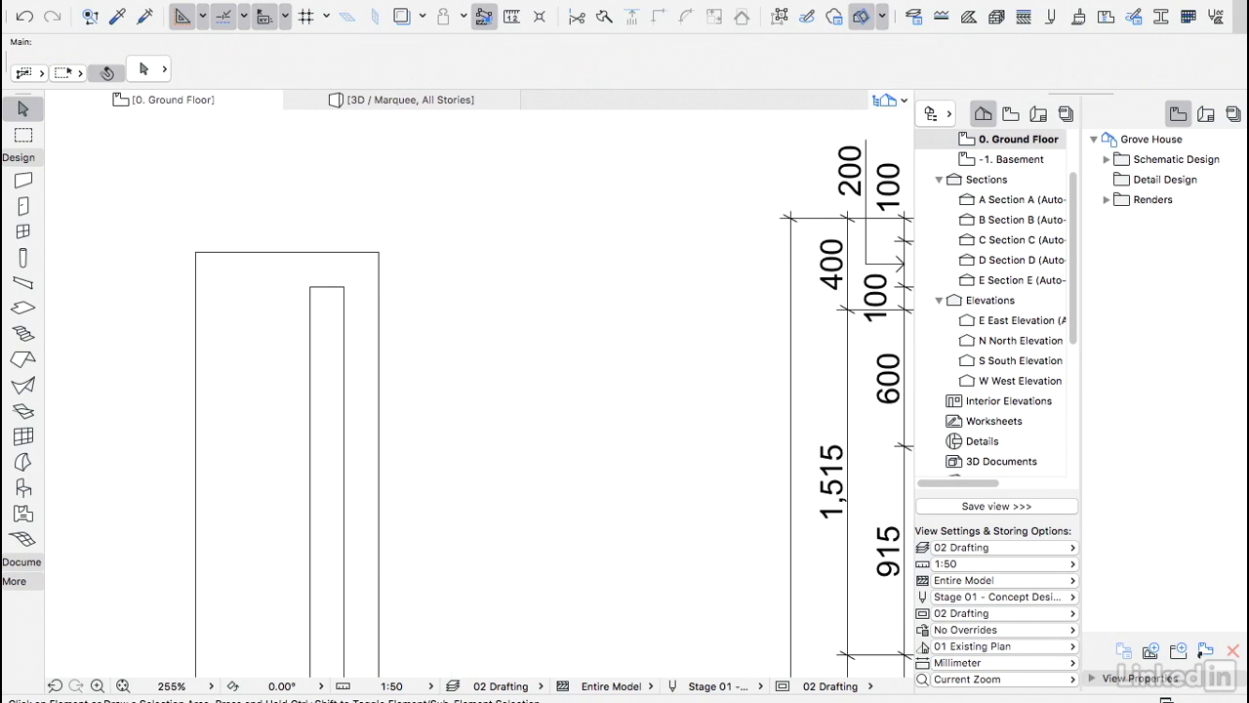
pyautogui.click(342, 491)
pyautogui.click(774, 68)
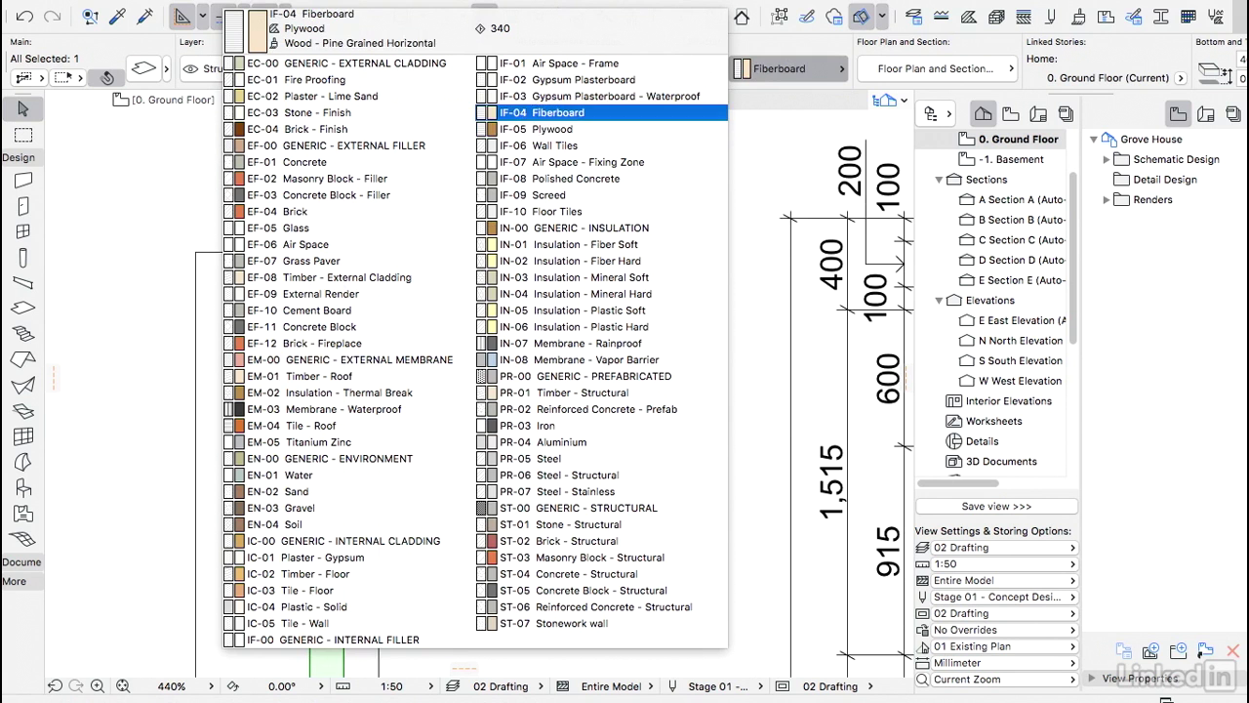
pyautogui.write('glass')
pyautogui.press('Return')
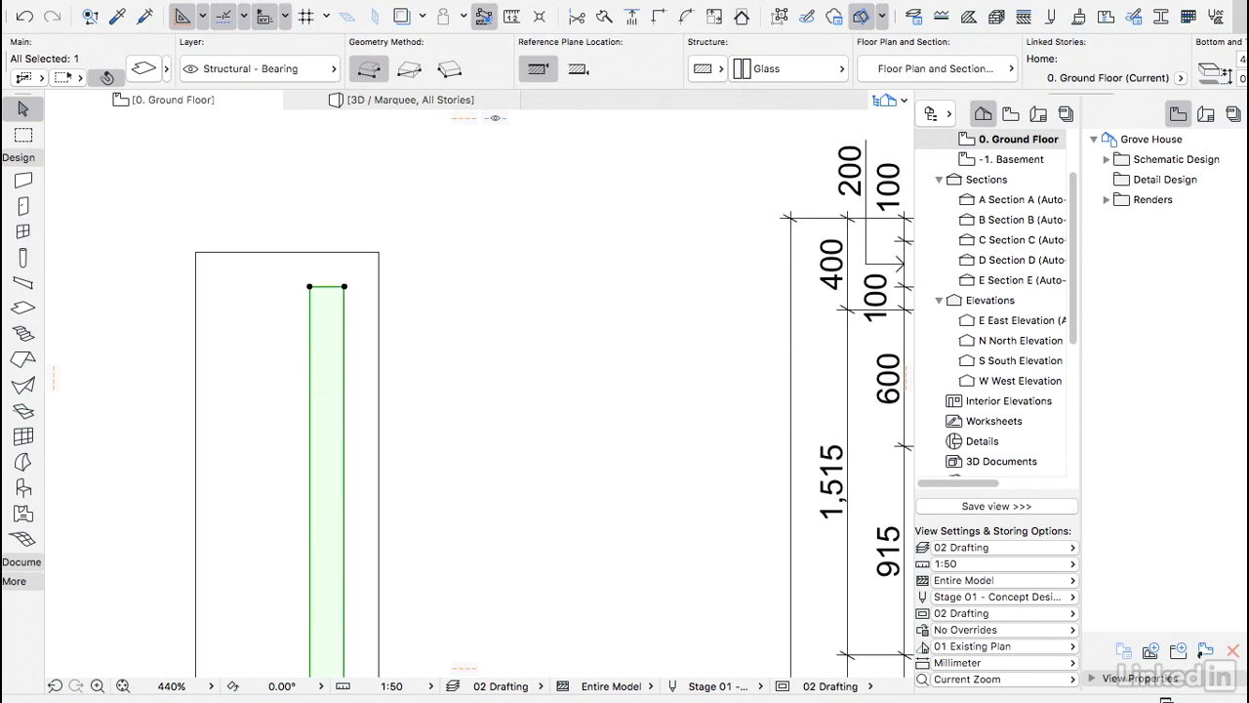
pyautogui.press('super+t')
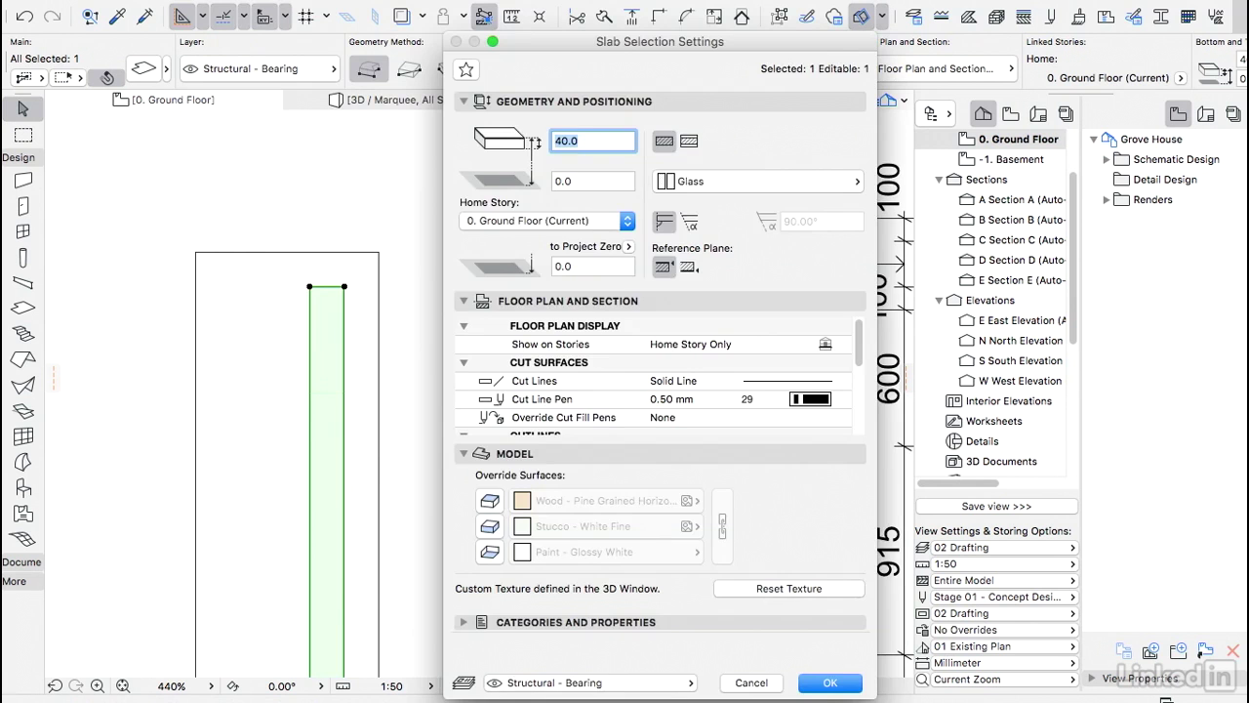
pyautogui.write('10')
pyautogui.press('Return')
# Show only the plywood slab and the glass strip in 3D, fitted in the view and seen from above
pyautogui.click(460, 227)
pyautogui.click(345, 346)
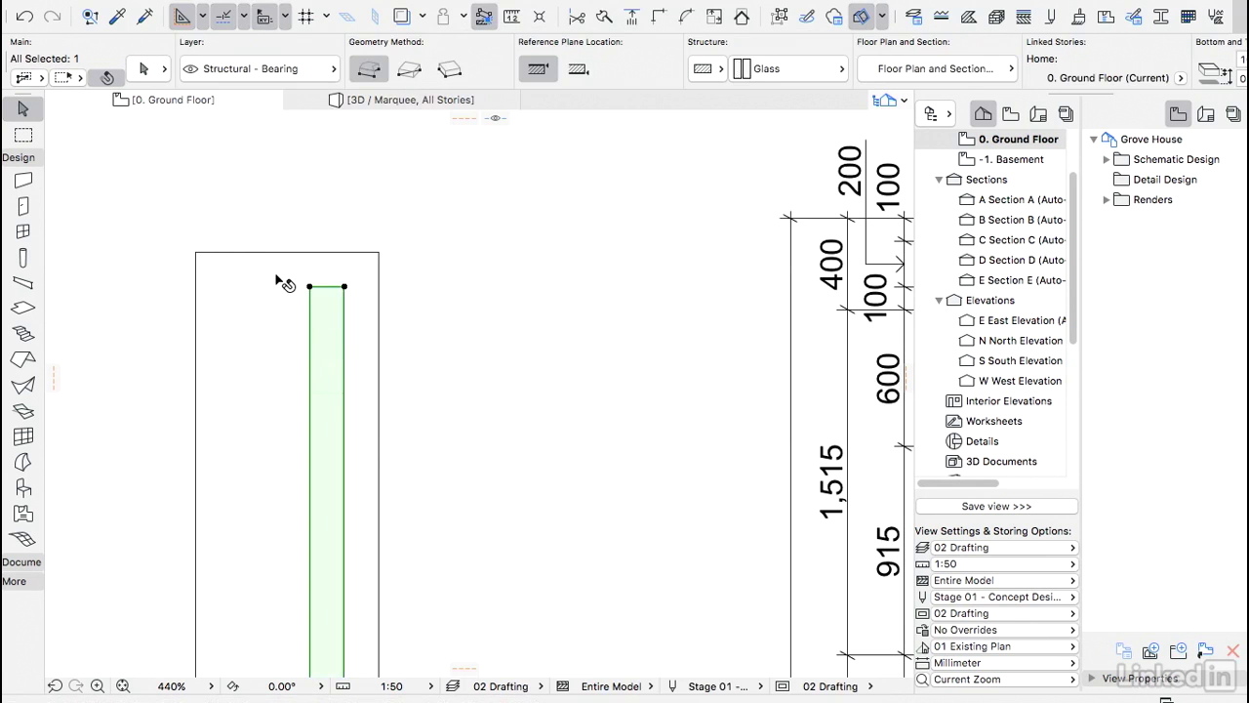
pyautogui.keyDown('shift'); pyautogui.click(278, 279); pyautogui.keyUp('shift')
pyautogui.press('F5')
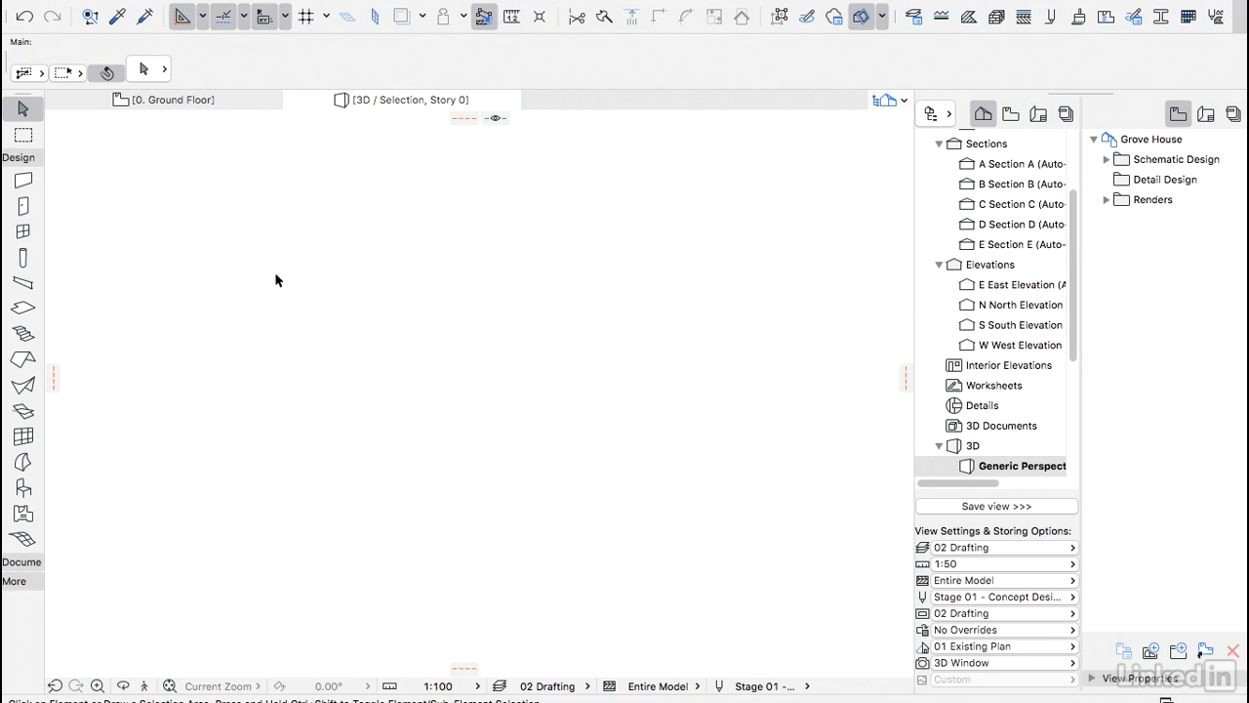
pyautogui.click(170, 687)
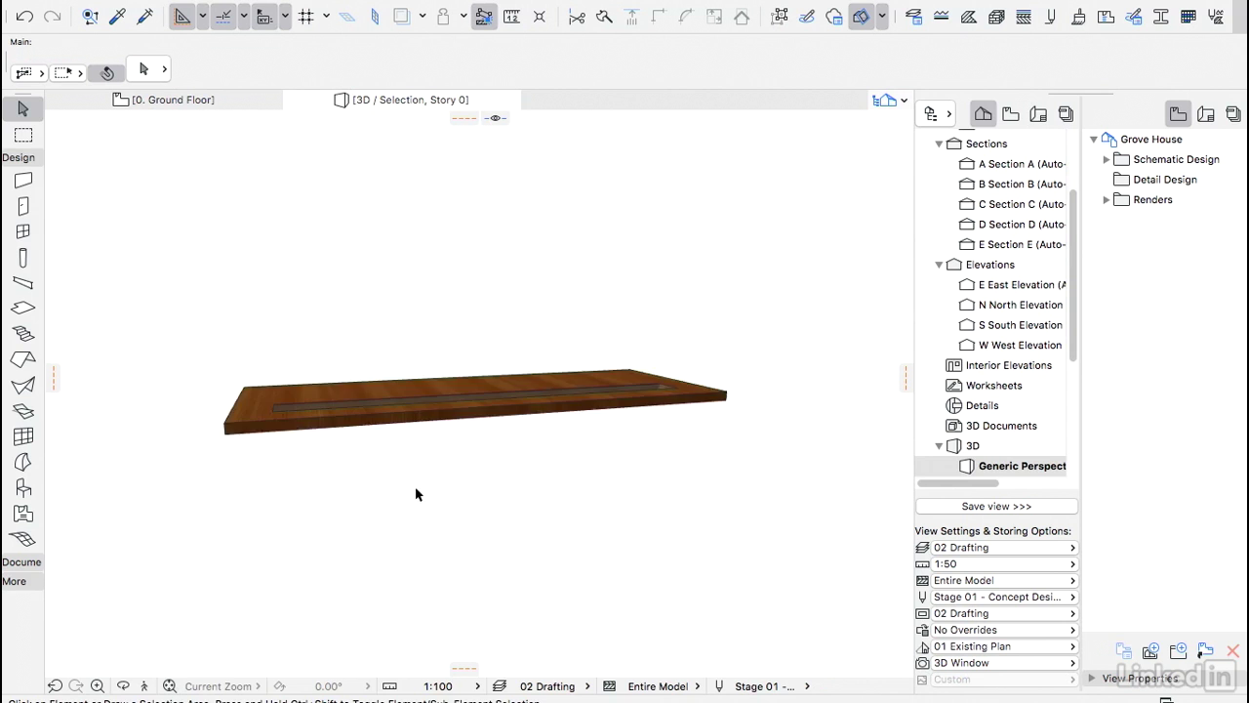
pyautogui.scroll(5, 437, 442)
pyautogui.scroll(-3, 336, 435)
pyautogui.moveTo(342, 437); pyautogui.dragTo(371, 420, button='middle')
# Move the glass strip down from the plywood slab's top face to the middle of its thickness
pyautogui.click(334, 430)
pyautogui.press('super+d')
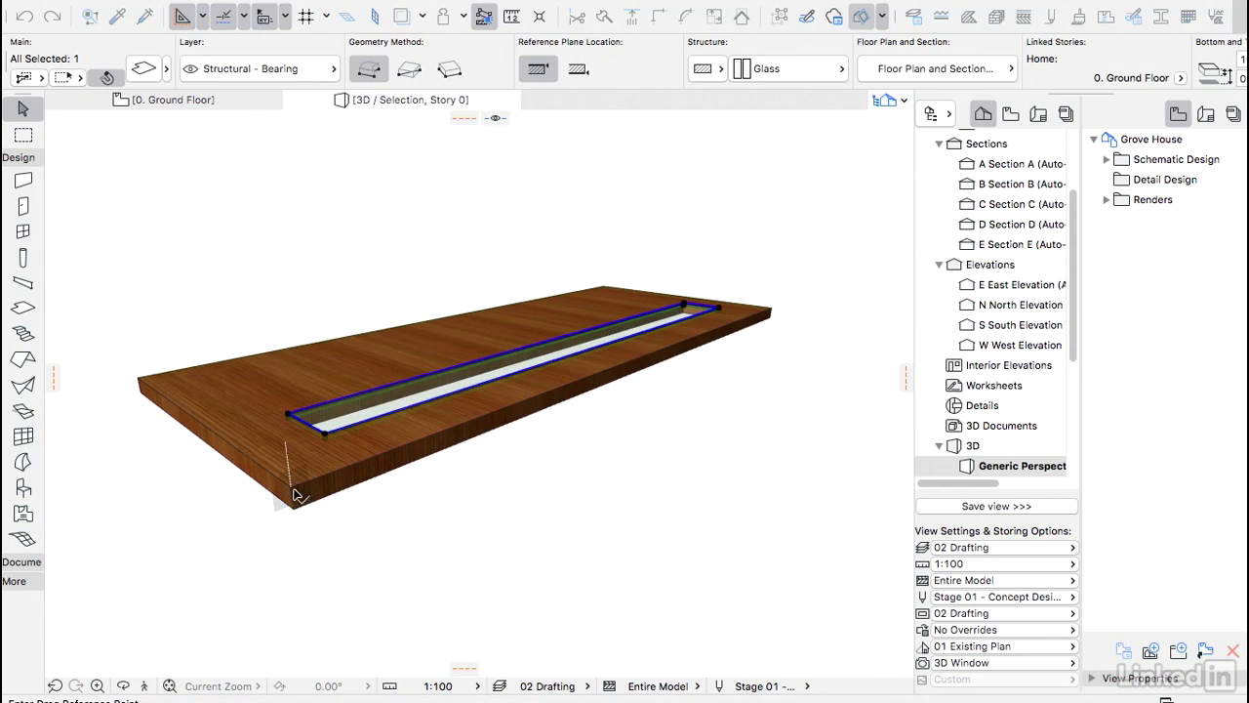
pyautogui.click(292, 488)
pyautogui.click(299, 501)
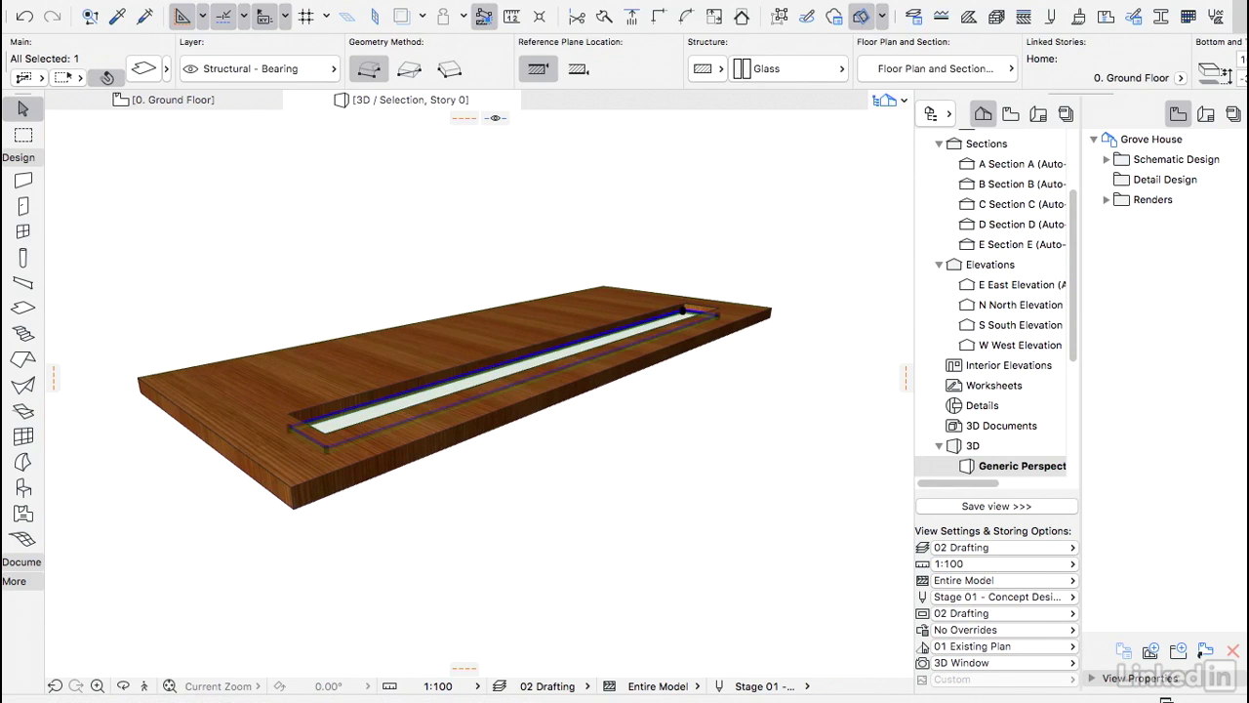
pyautogui.press('Escape')
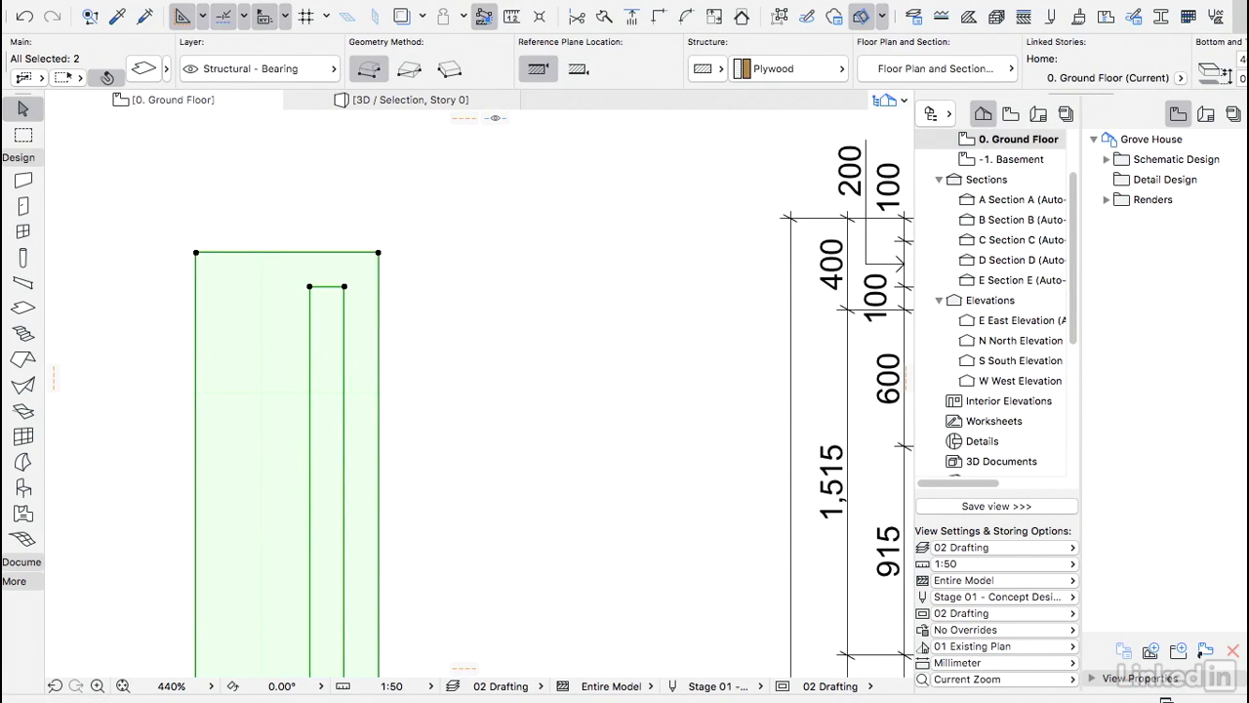
# Save both selected slabs as a door leaf named "Door Leaf 1 - Test" in the Embedded Library
pyautogui.scroll(-2, 340, 311)
pyautogui.moveTo(340, 311); pyautogui.dragTo(358, 261, button='middle')
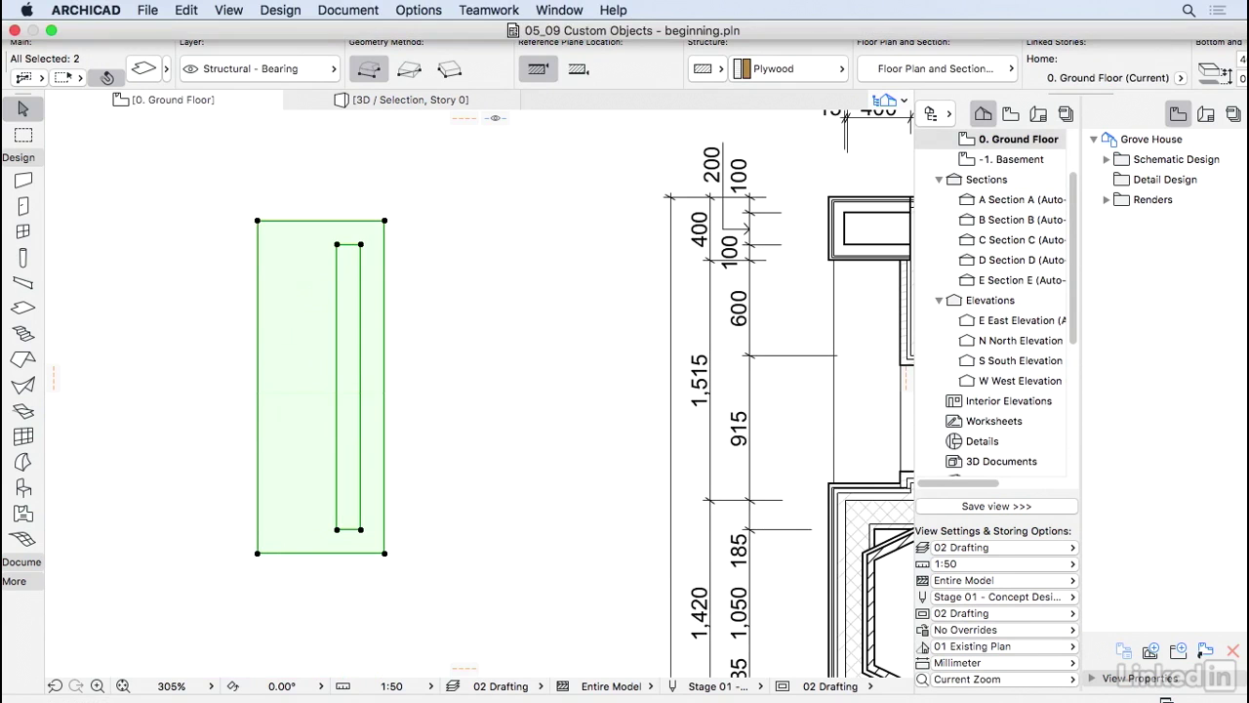
pyautogui.click(147, 9)
pyautogui.moveTo(213, 271)
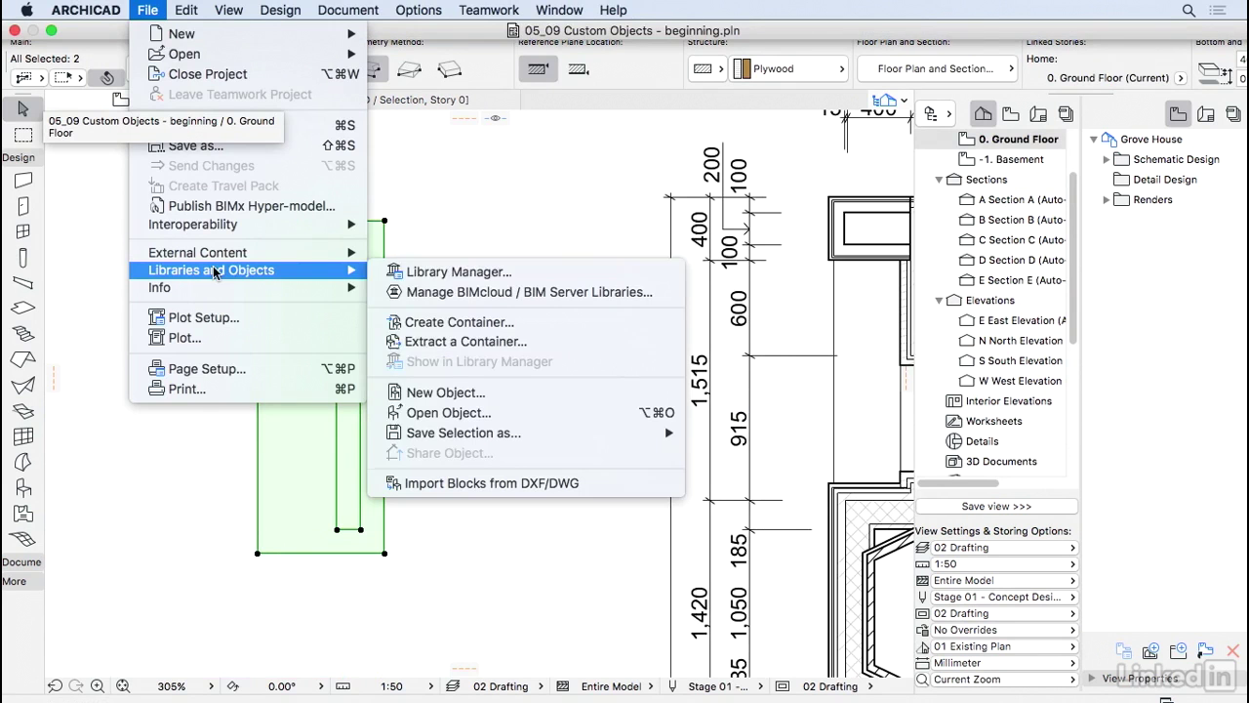
pyautogui.moveTo(440, 438)
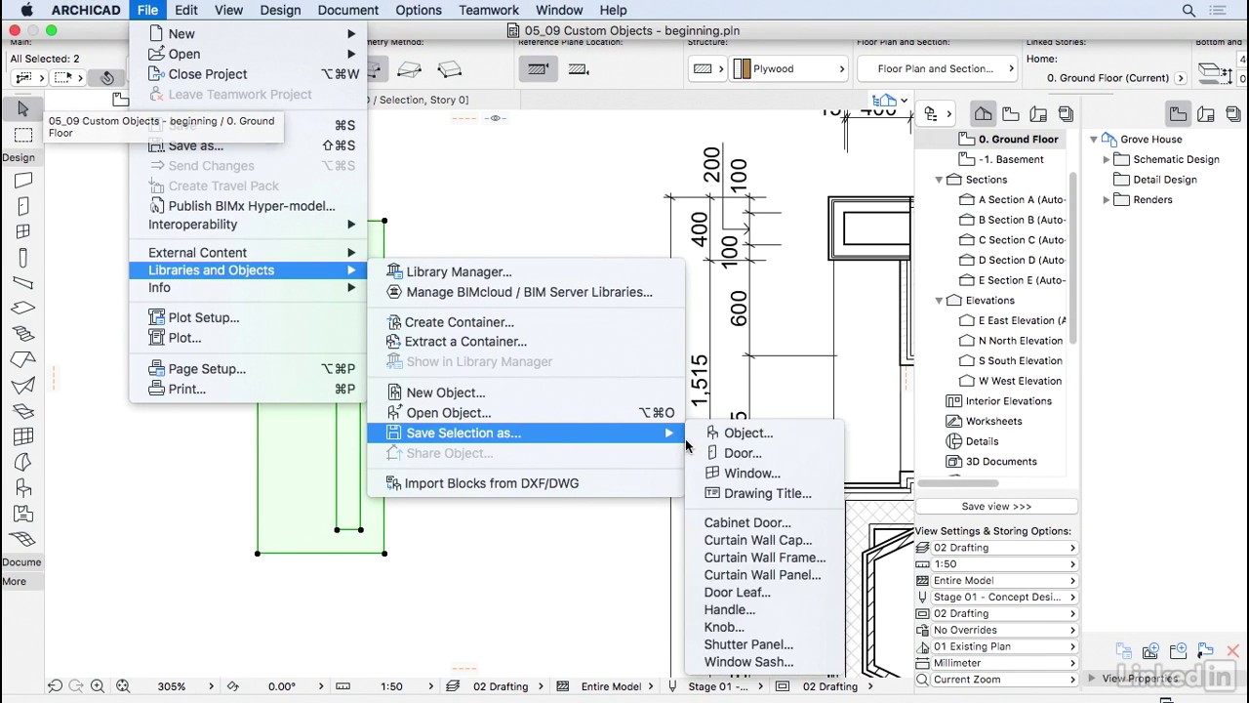
pyautogui.click(764, 595)
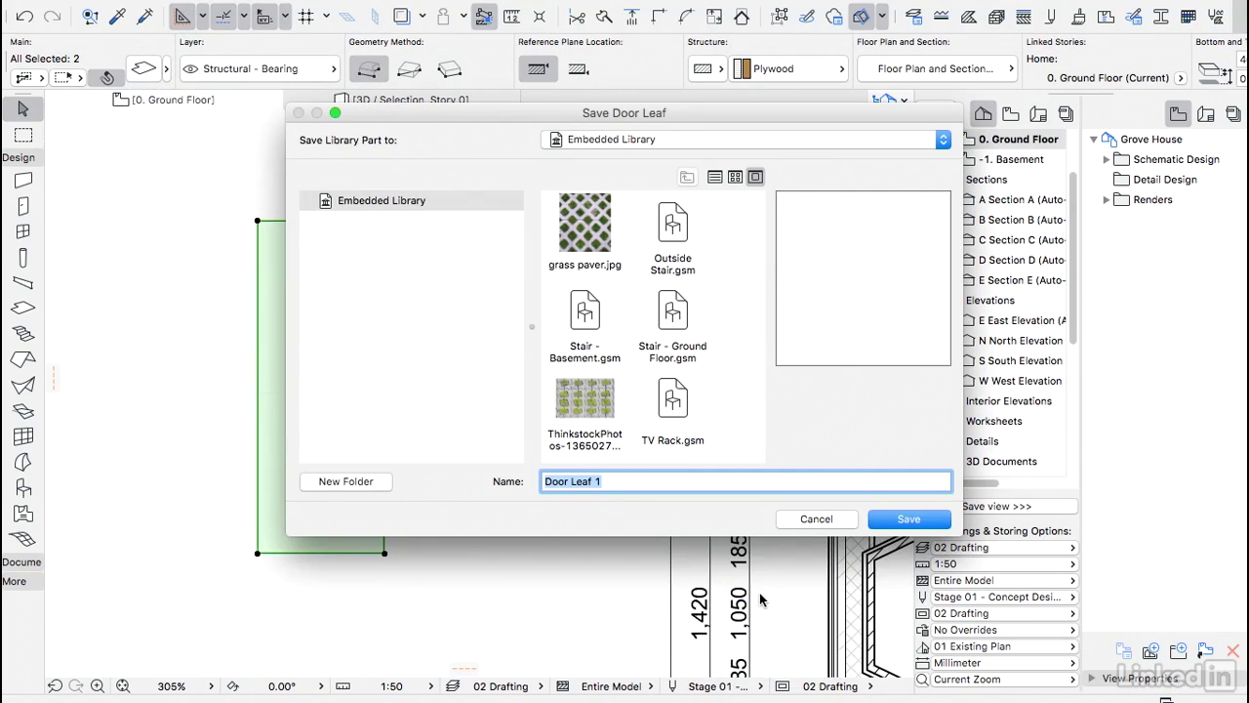
pyautogui.click(618, 481)
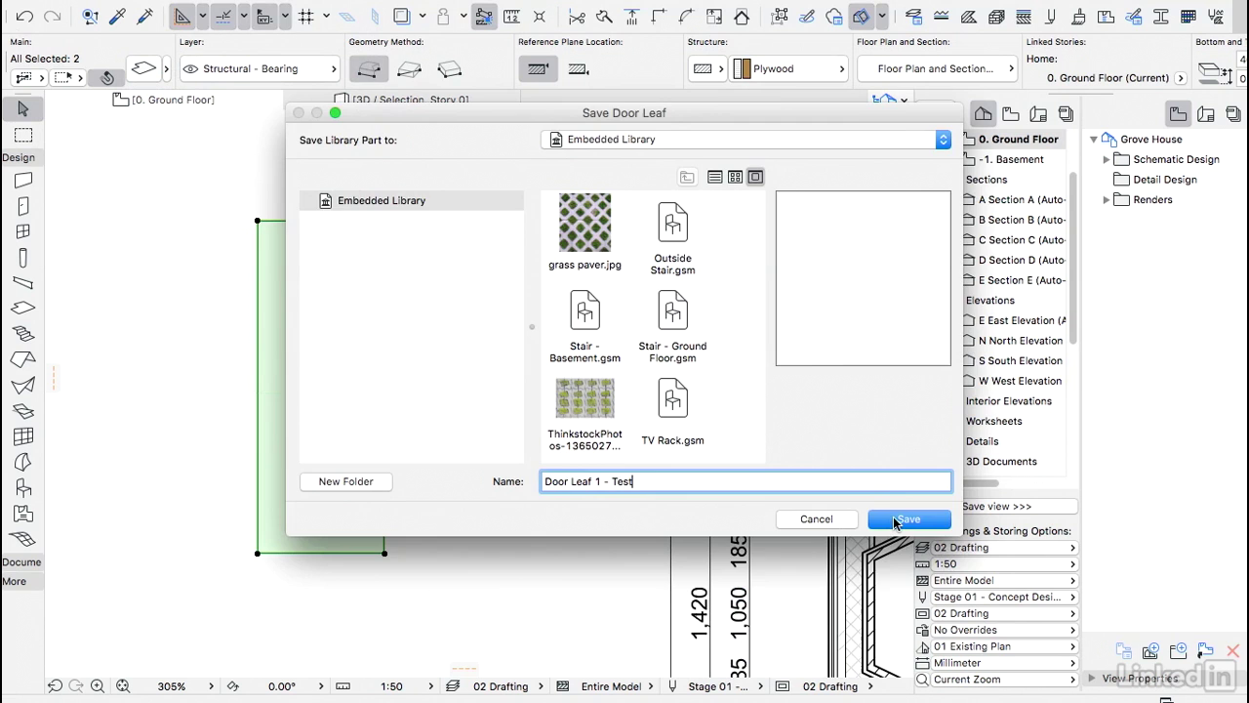
pyautogui.click(896, 520)
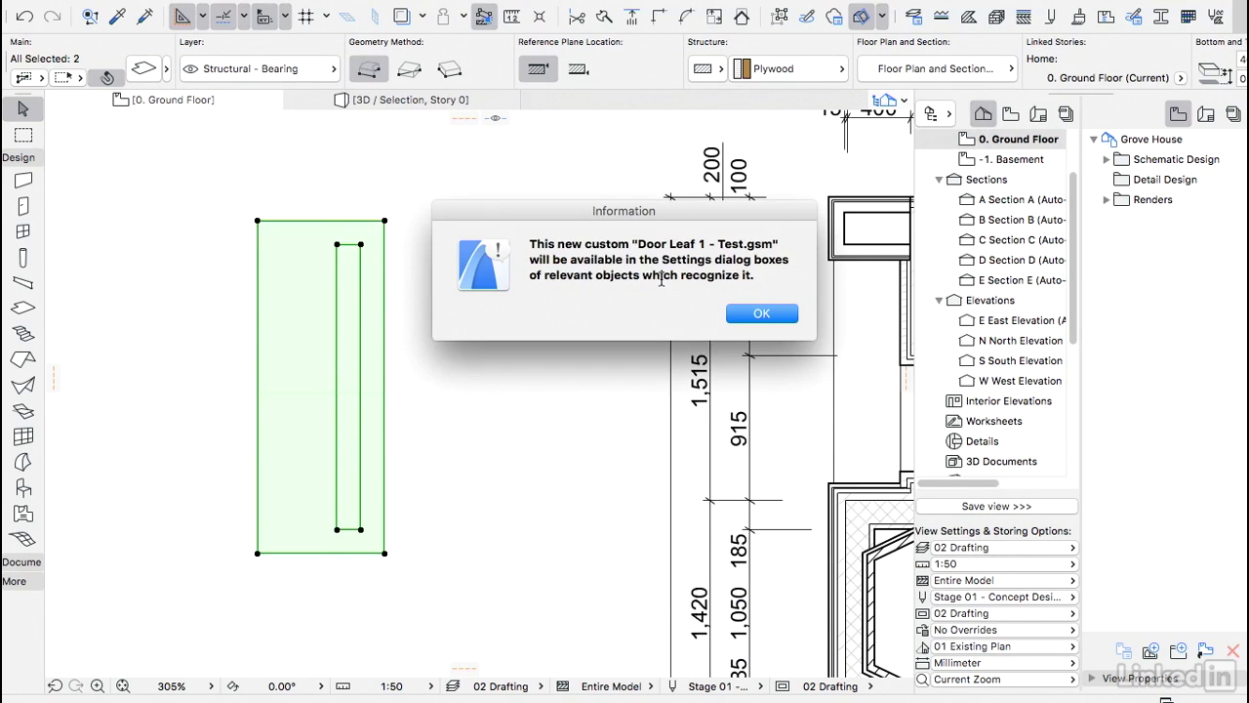
pyautogui.click(762, 313)
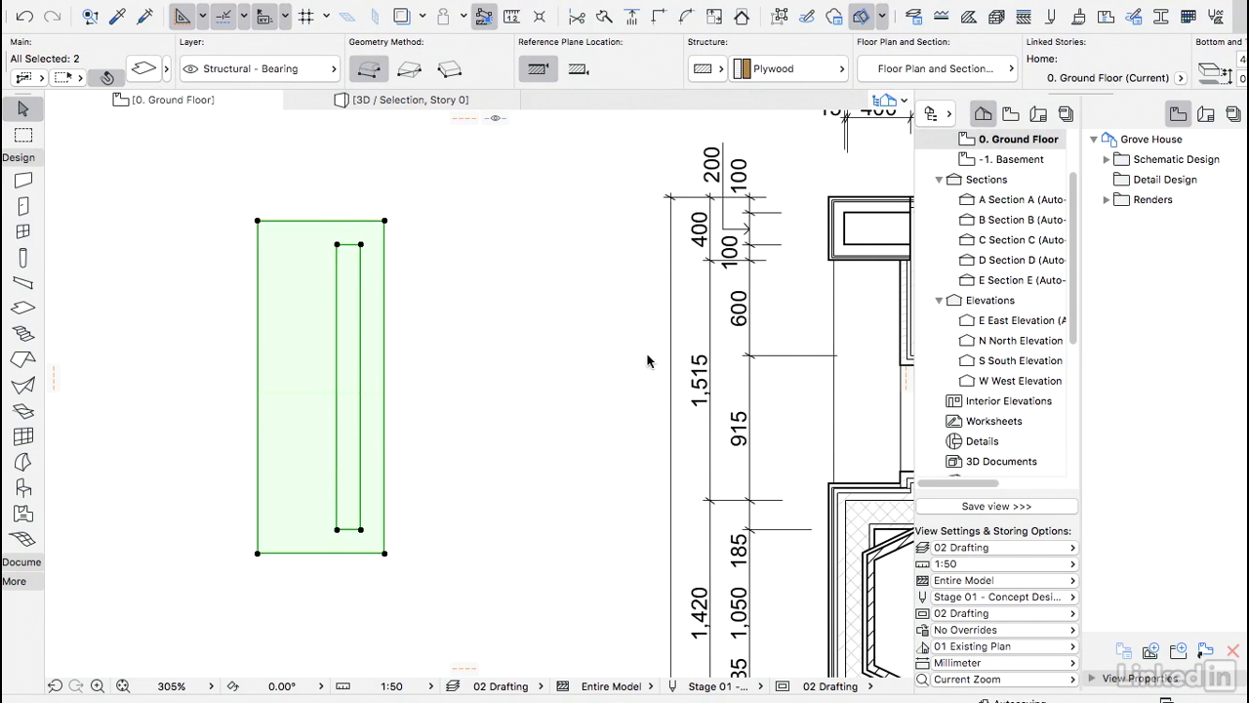
# Select the hinged door of the room with the washer and dryer on the ground floor plan and open its settings
pyautogui.click(586, 371)
pyautogui.scroll(-3, 586, 371)
pyautogui.moveTo(656, 469); pyautogui.dragTo(391, 305, button='middle')
pyautogui.scroll(-2, 691, 496)
pyautogui.moveTo(585, 415); pyautogui.dragTo(238, 193, button='middle')
pyautogui.scroll(3, 599, 562)
pyautogui.scroll(5, 599, 566)
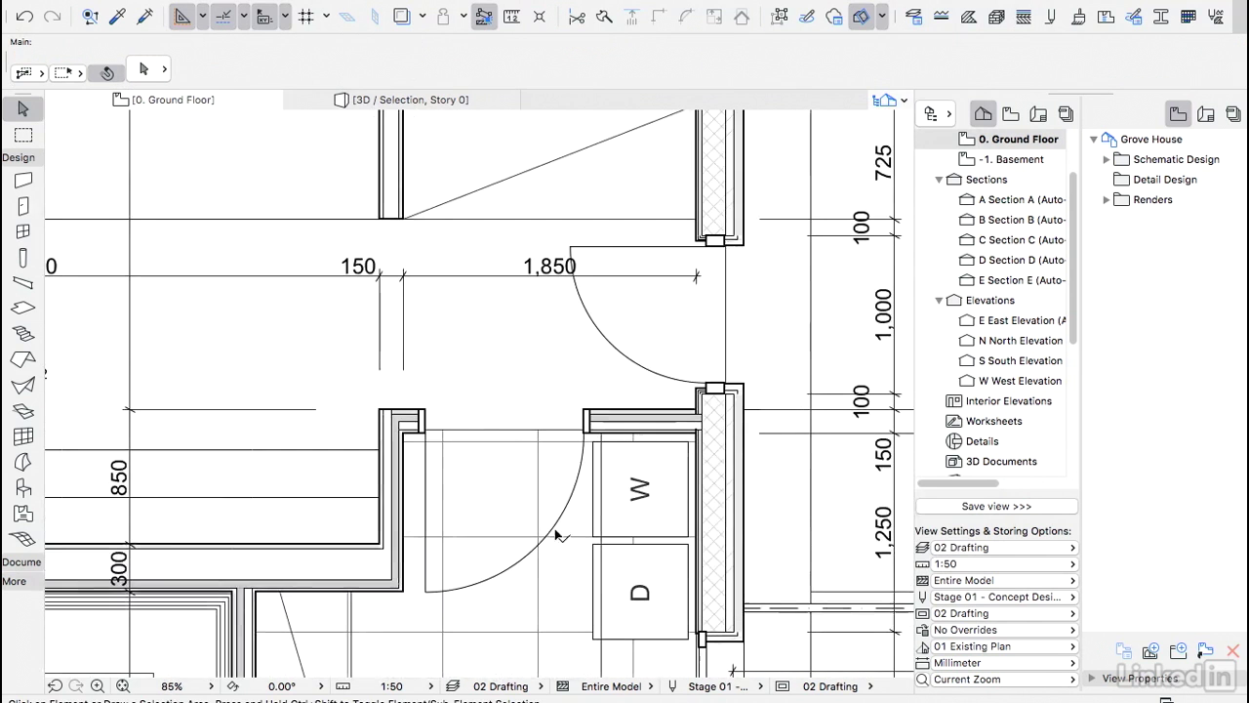
pyautogui.click(429, 414)
pyautogui.press('super+t')
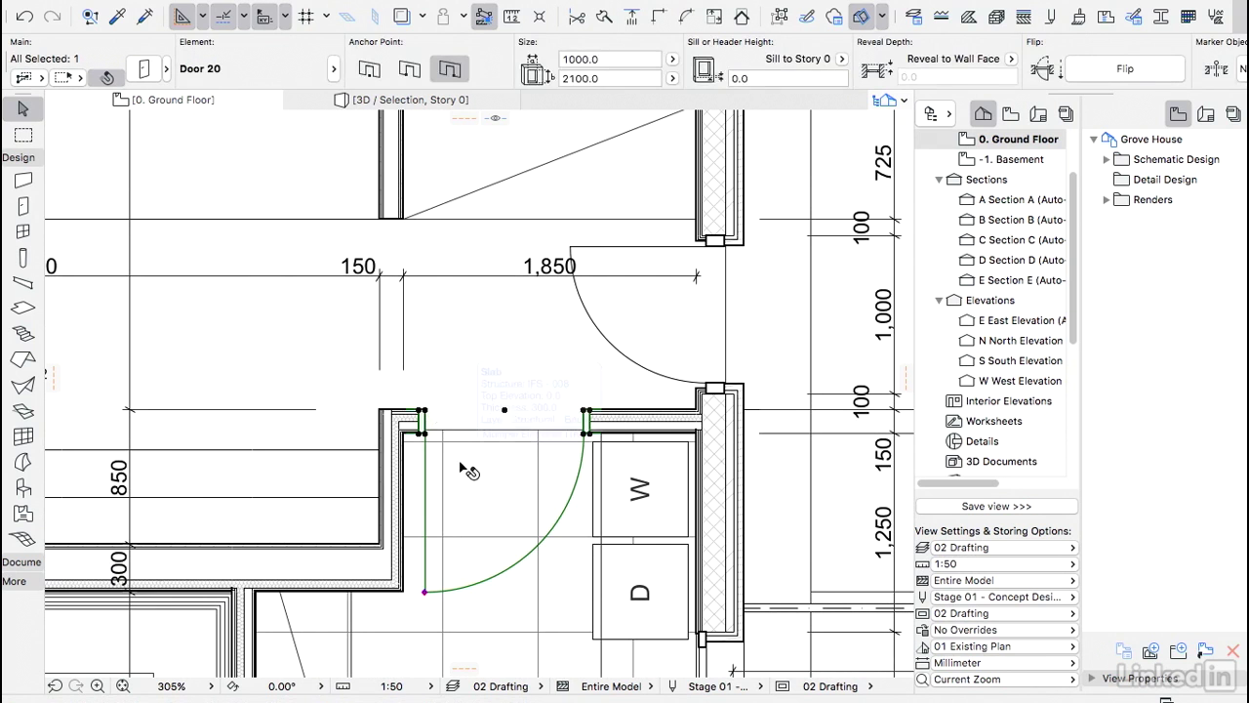
# Set the door's leaf type to the custom leaf "Door Leaf 1 - Test" and apply the settings
pyautogui.click(702, 177)
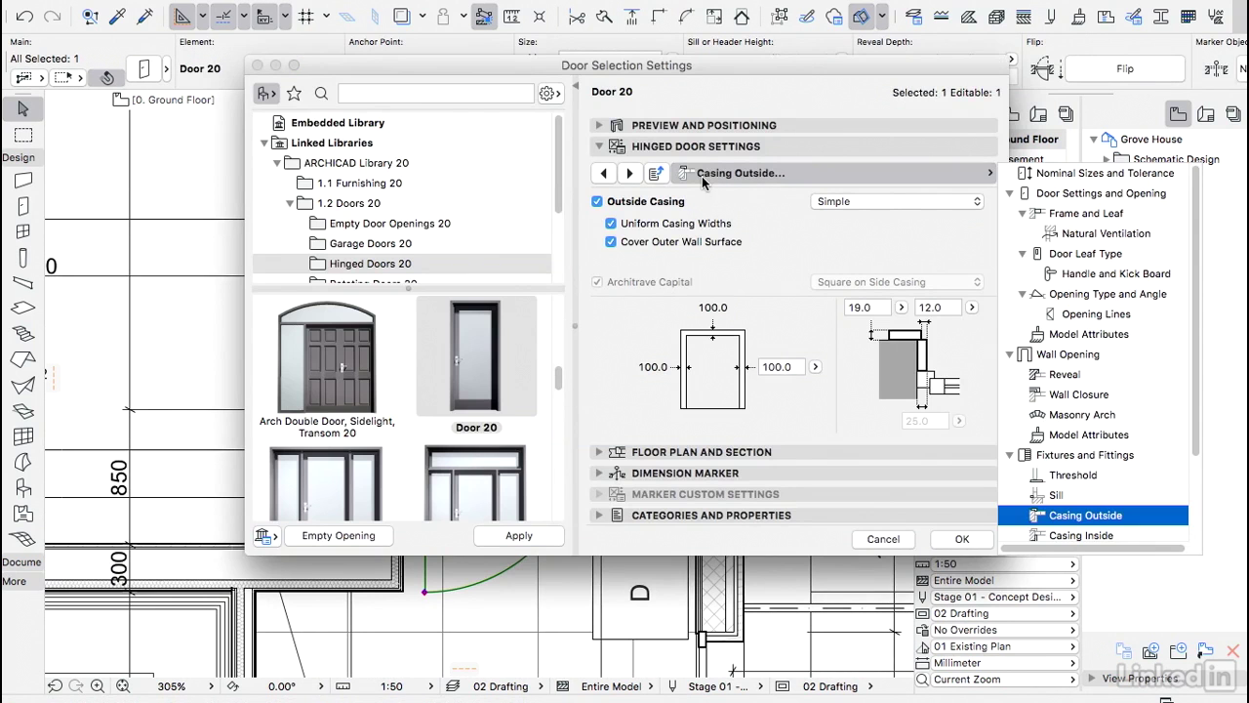
pyautogui.click(1078, 260)
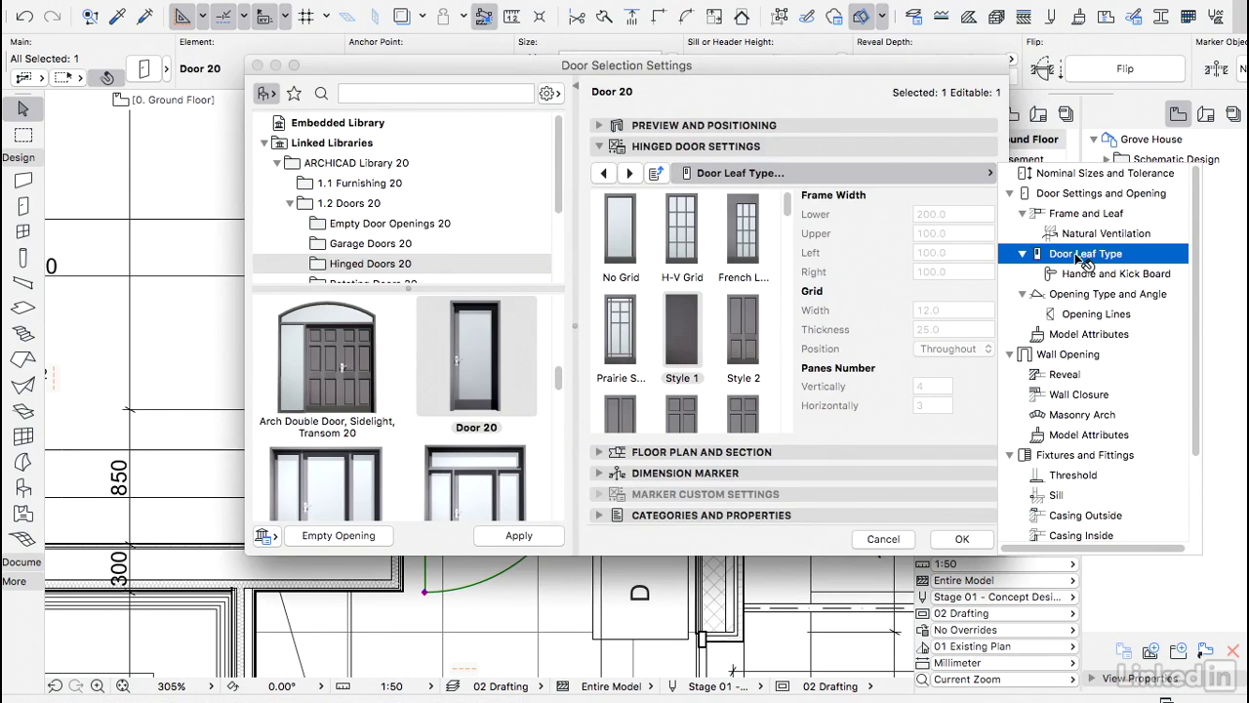
pyautogui.click(791, 211)
pyautogui.moveTo(790, 214); pyautogui.dragTo(781, 436)
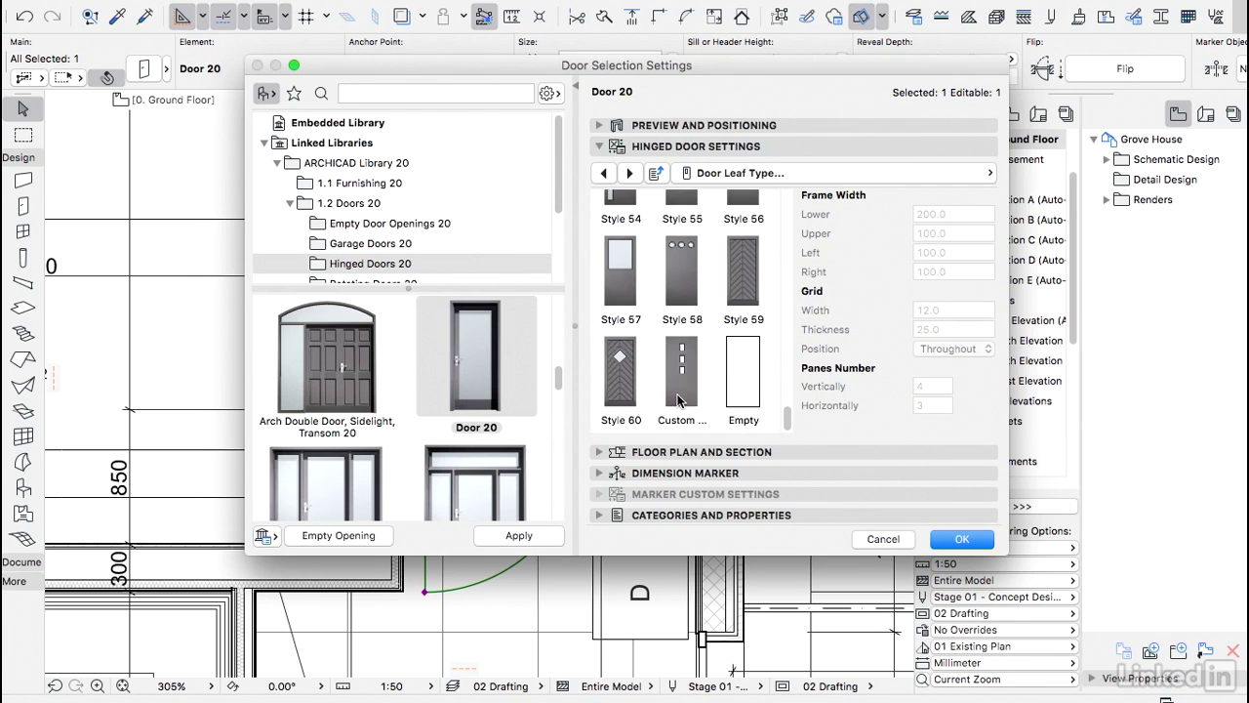
pyautogui.click(687, 373)
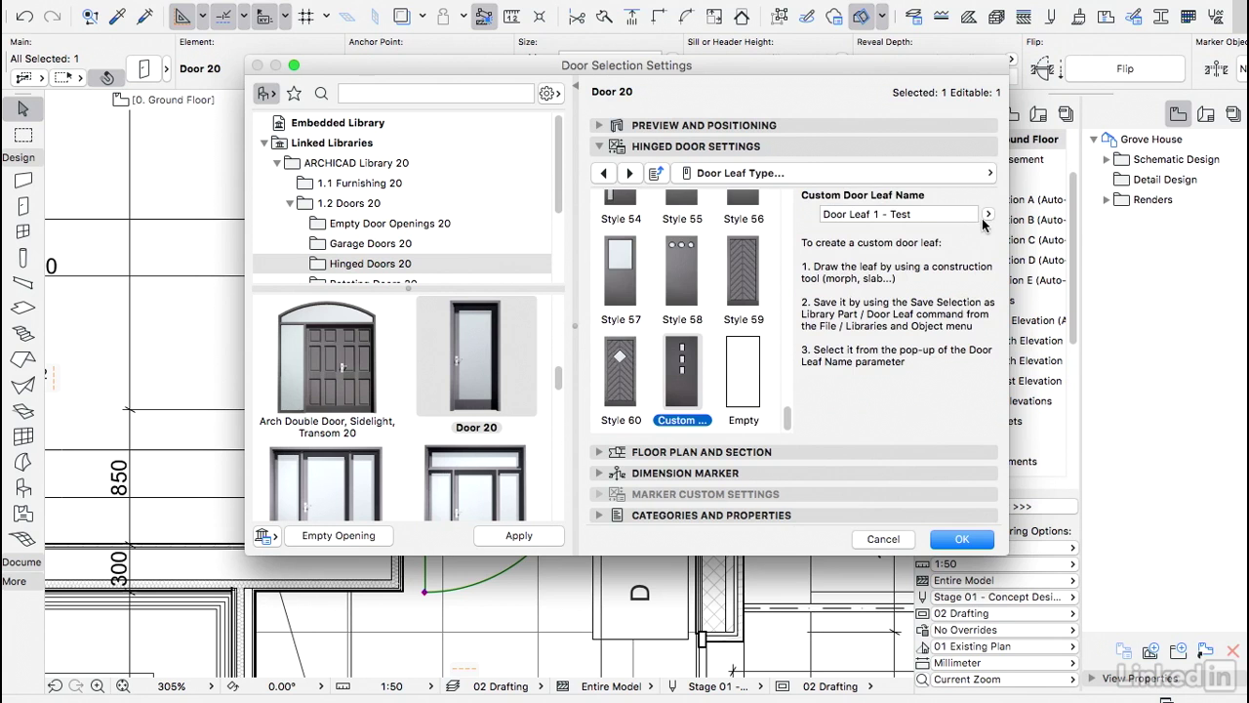
pyautogui.click(988, 215)
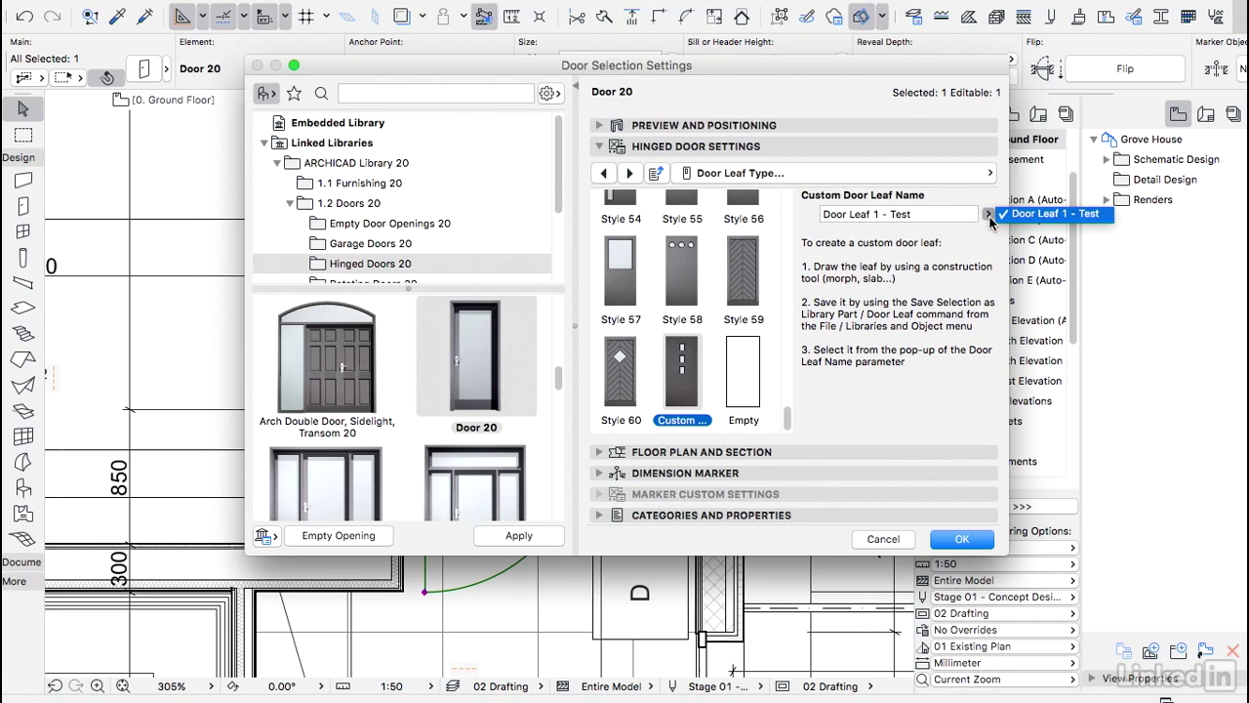
pyautogui.click(1054, 213)
pyautogui.click(961, 539)
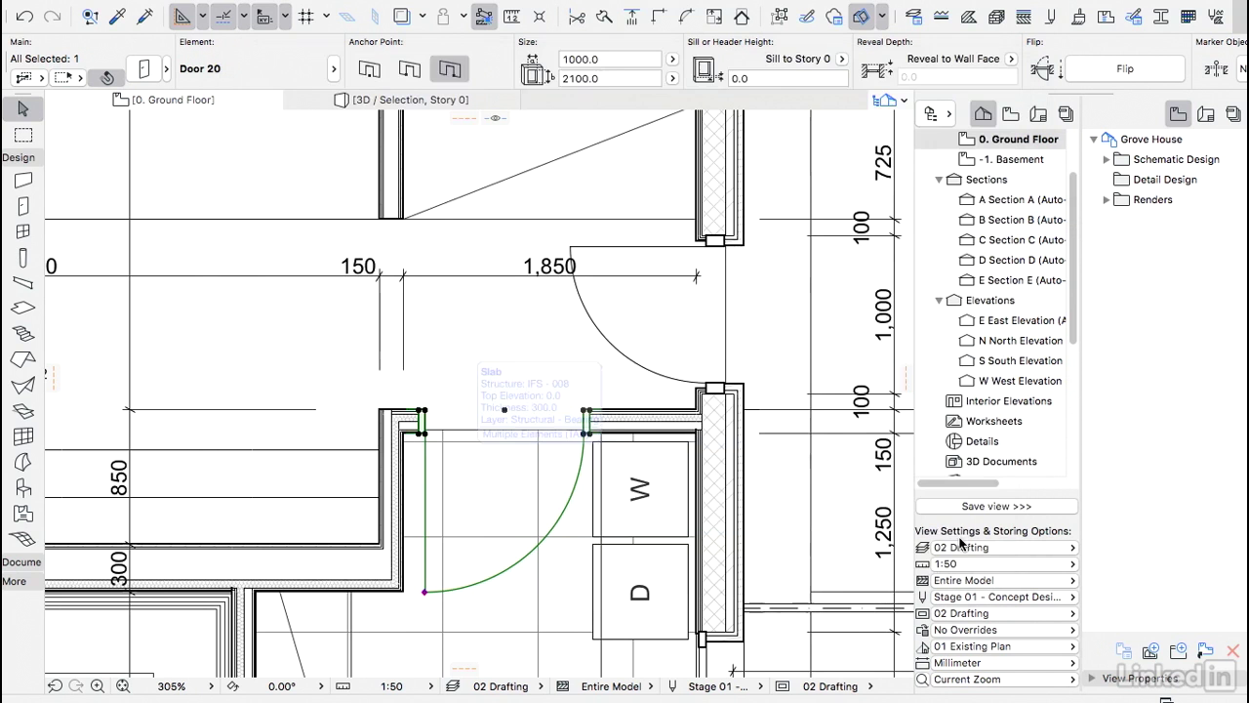
# Place a rectangular marquee around the door and the washer-dryer room, and show that area in 3D
pyautogui.click(69, 195)
pyautogui.click(24, 135)
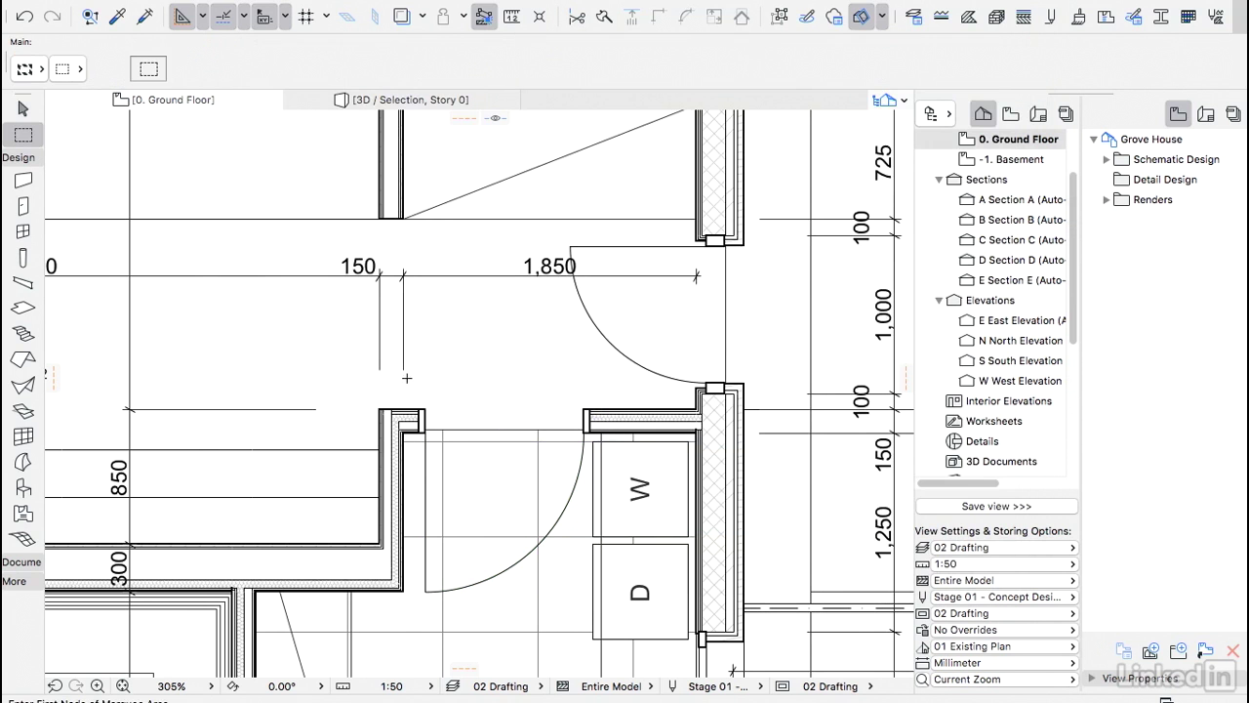
pyautogui.click(368, 373)
pyautogui.click(772, 644)
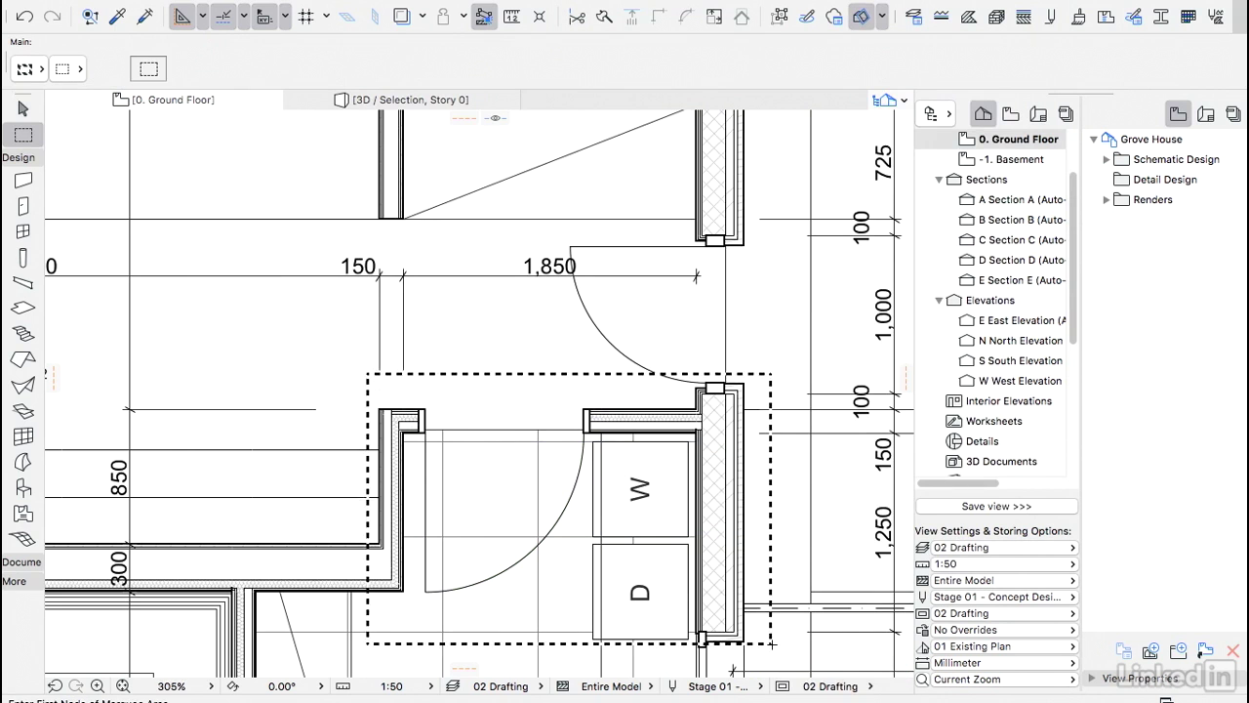
pyautogui.press('F4')
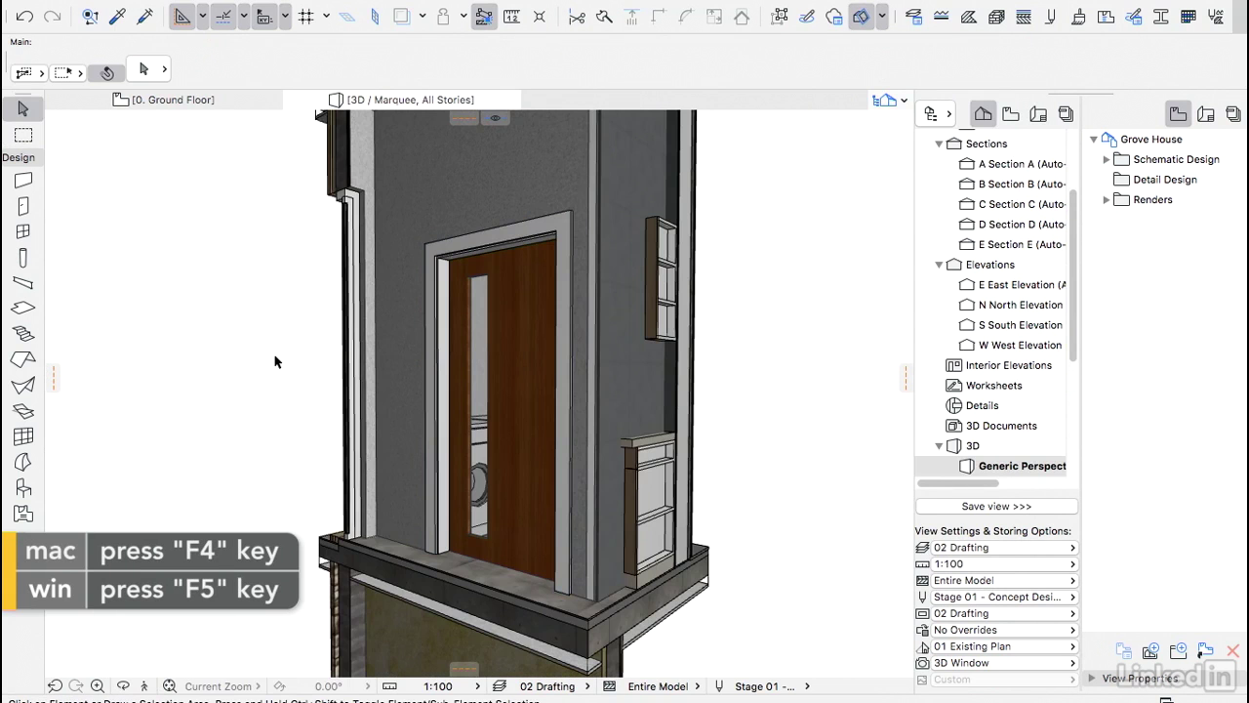